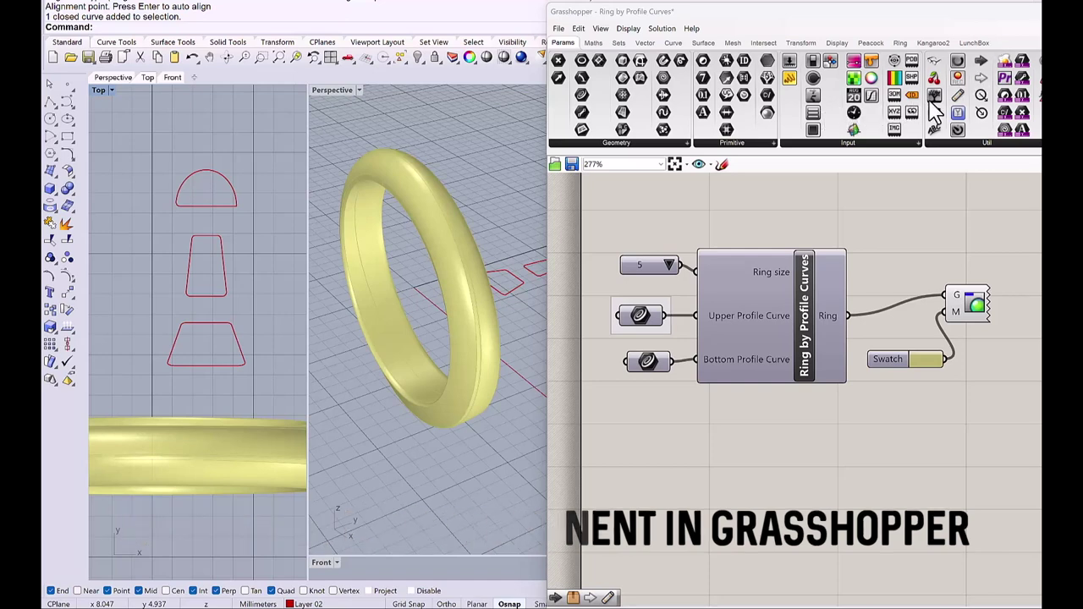
# Reference a newly drawn curve as the Upper Profile Curve and pick ring size 8
pyautogui.rightClick(641, 315)
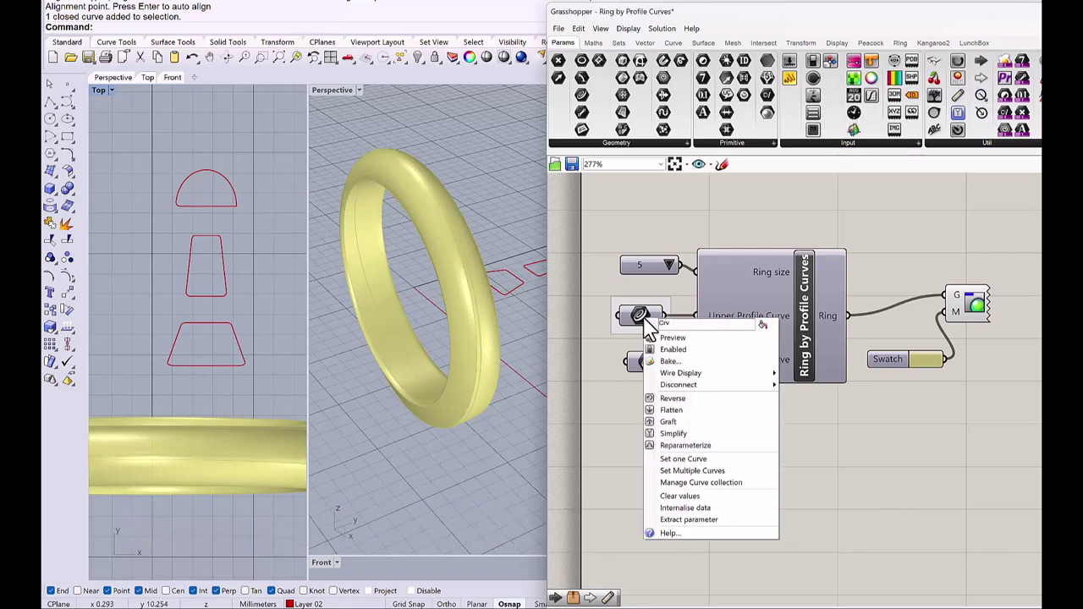
pyautogui.click(684, 459)
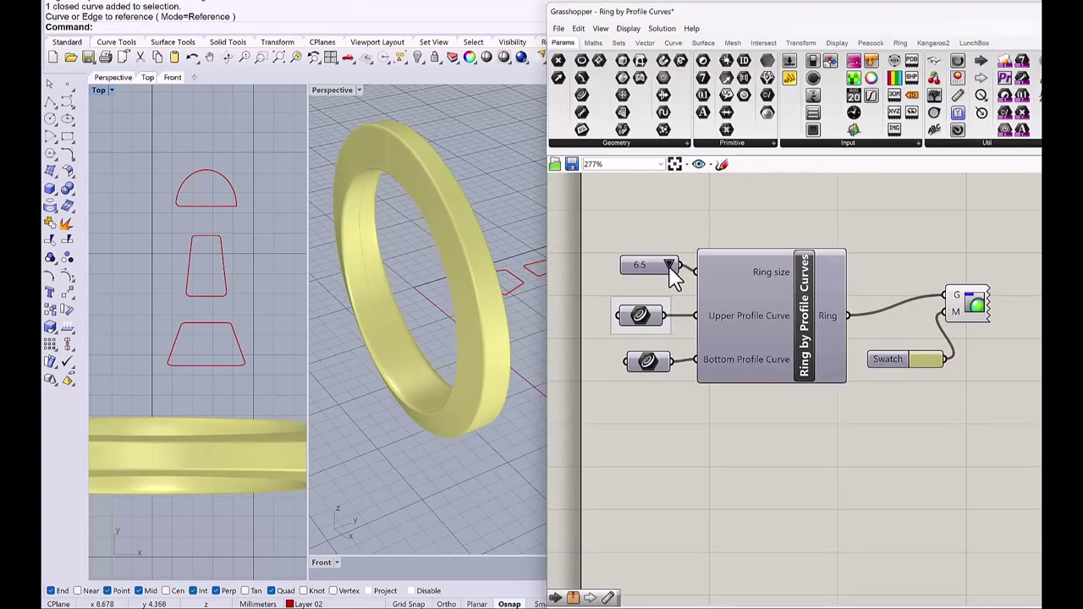
pyautogui.click(670, 265)
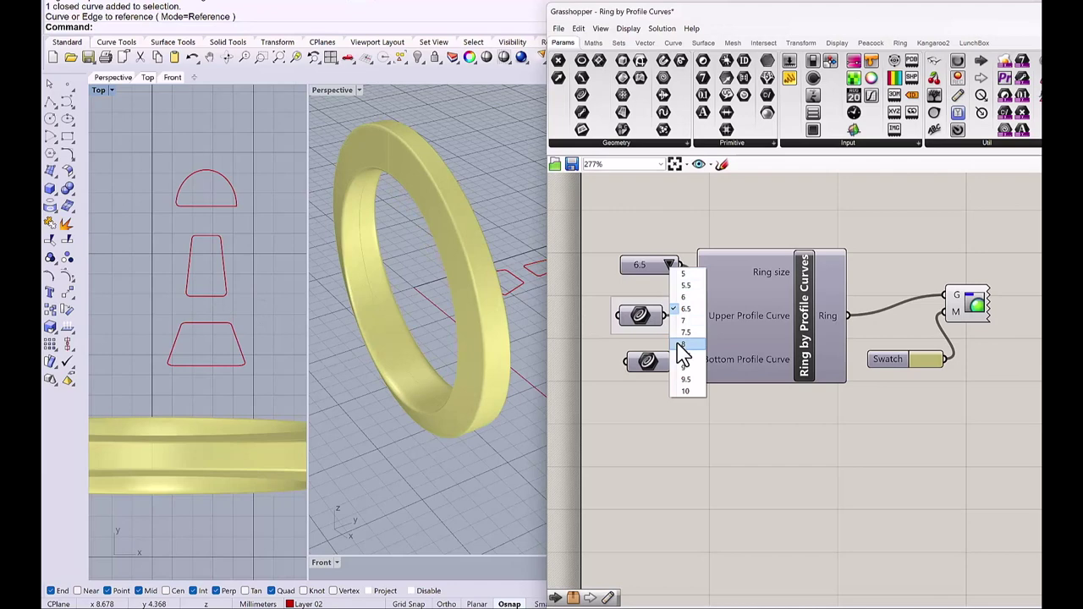
pyautogui.click(683, 347)
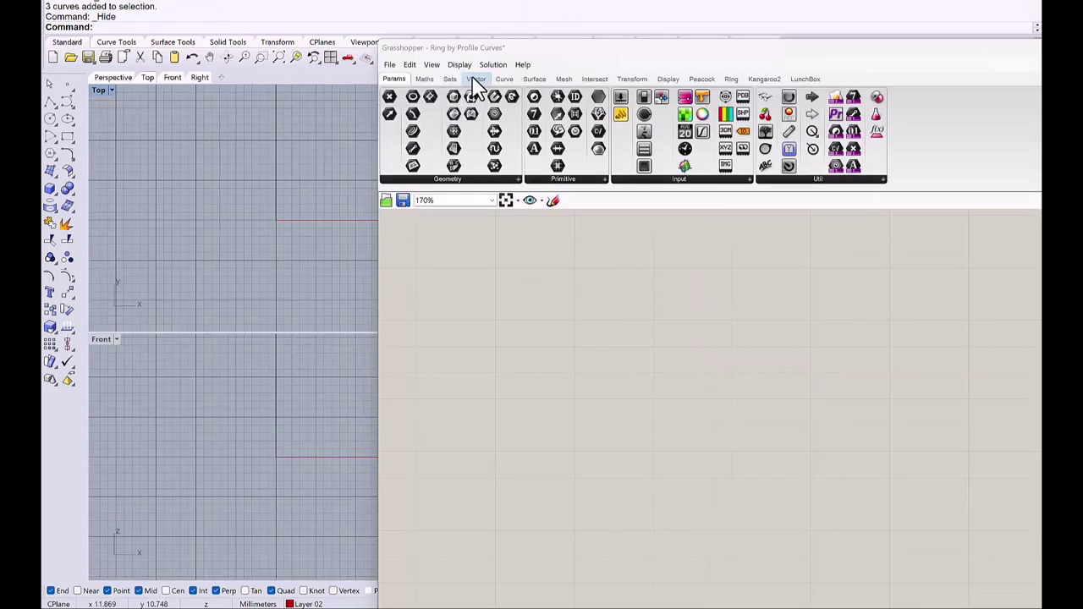
# Place a Circle component with an XZ Plane wired into its plane input
pyautogui.click(504, 78)
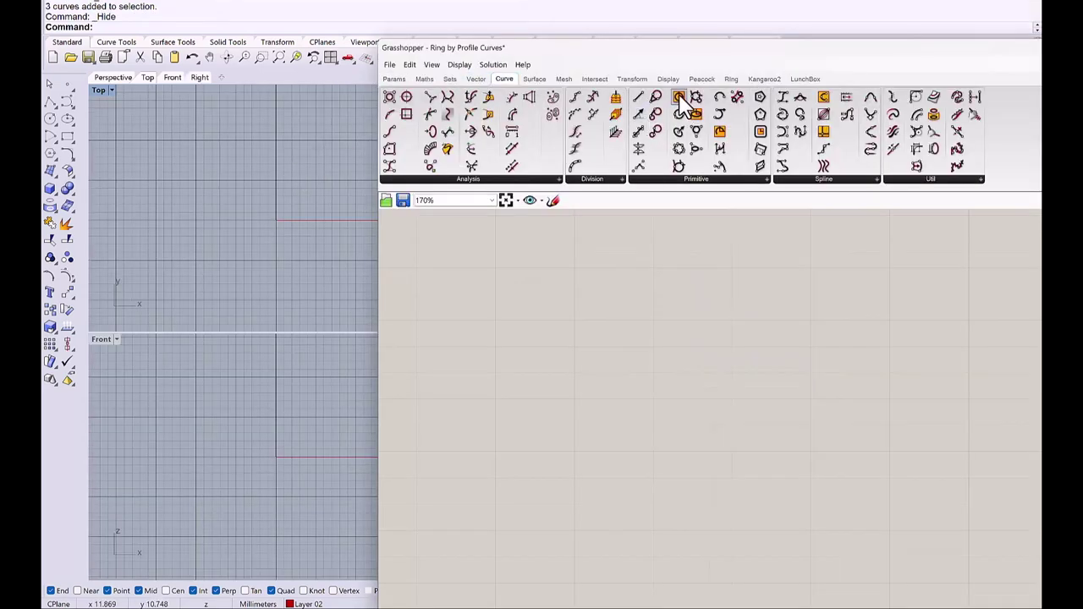
pyautogui.moveTo(681, 97); pyautogui.dragTo(588, 322)
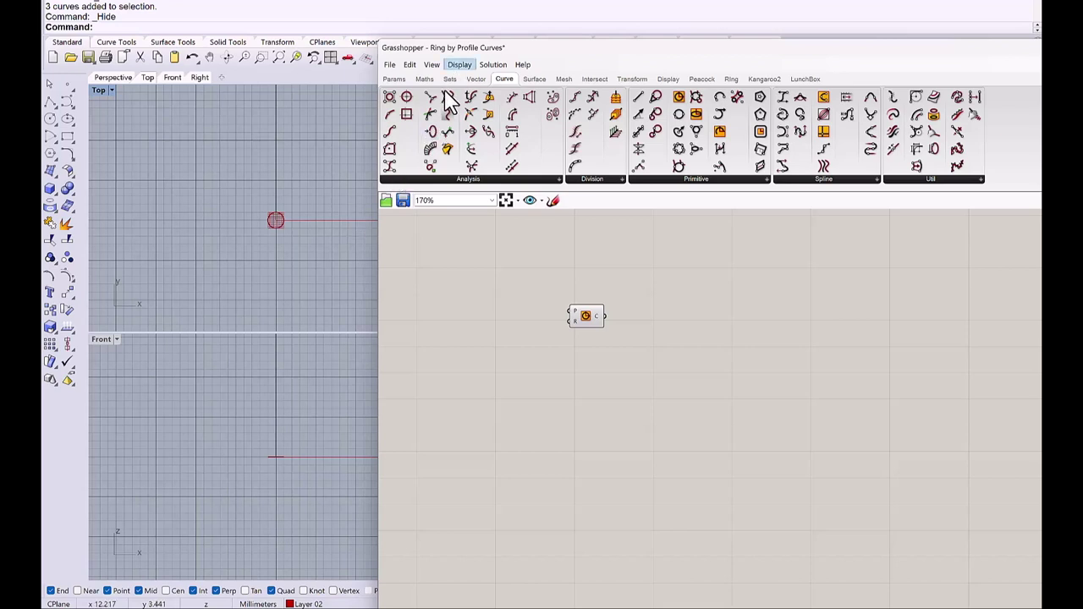
pyautogui.doubleClick(456, 488)
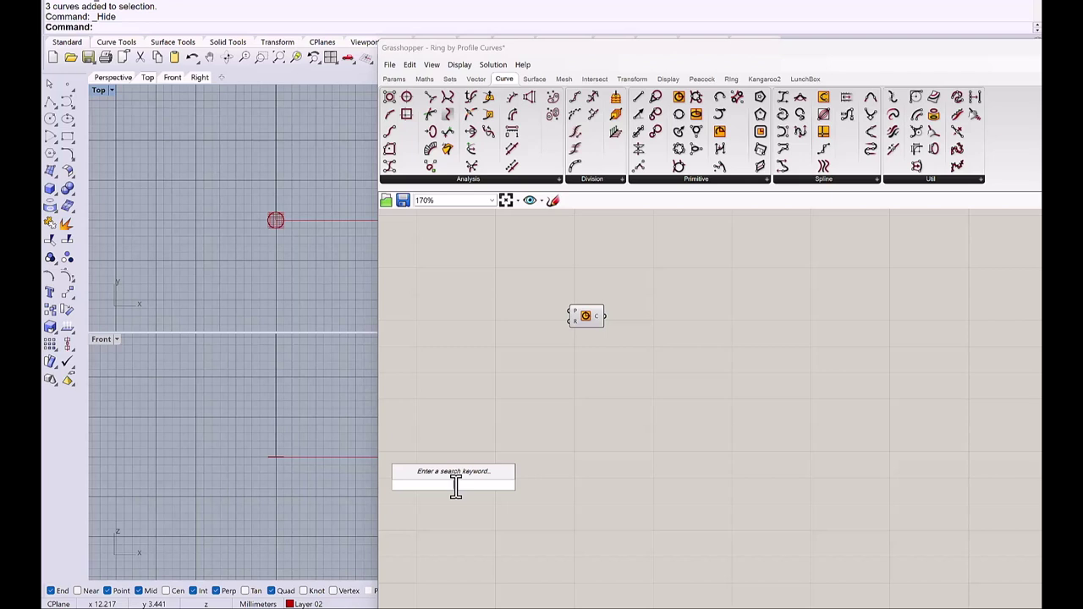
pyautogui.write('xz')
pyautogui.click(452, 469)
pyautogui.scroll(3, 576, 320)
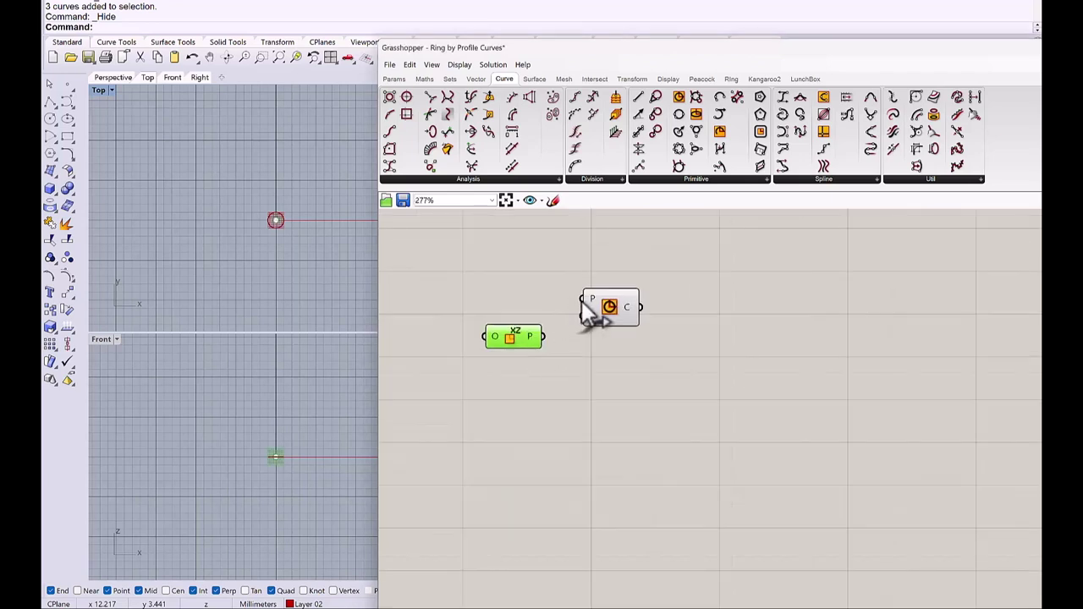
pyautogui.moveTo(582, 299); pyautogui.dragTo(525, 294)
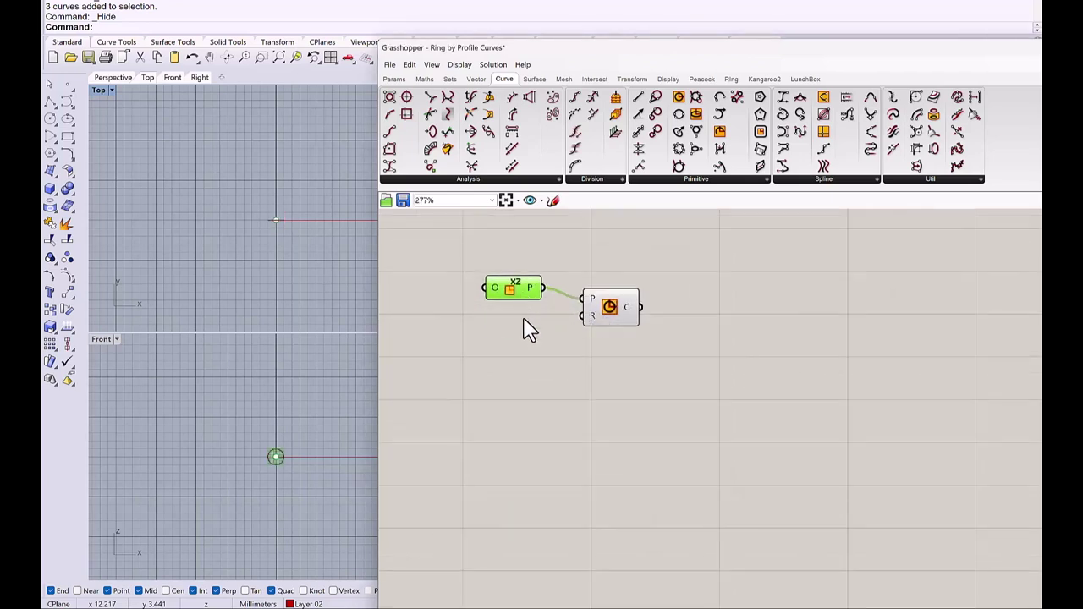
# Add a Value List component beside the circle
pyautogui.click(544, 380)
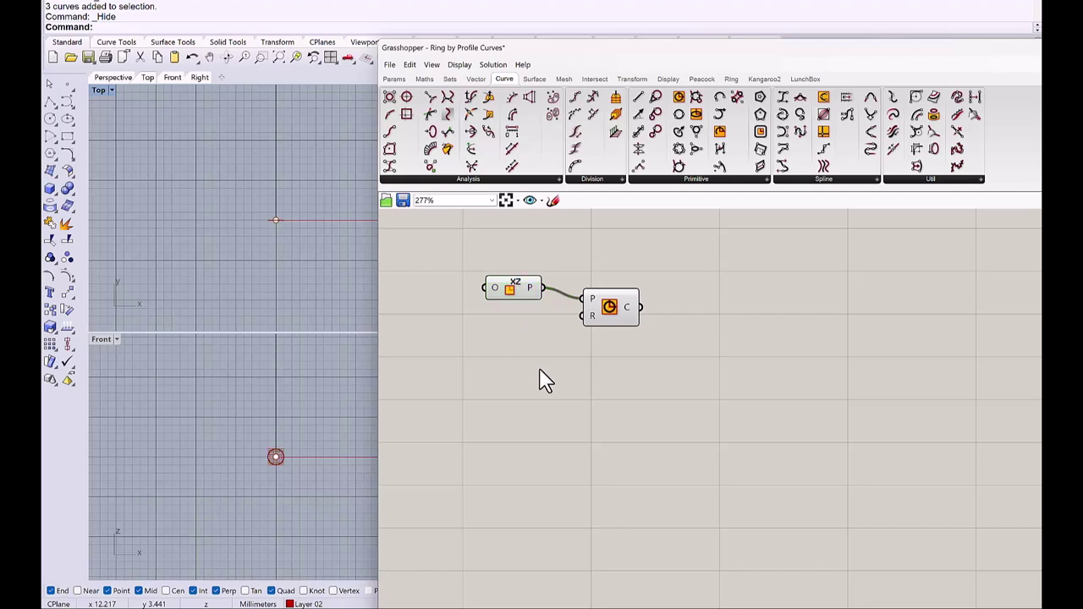
pyautogui.scroll(4, 646, 155)
pyautogui.moveTo(645, 150); pyautogui.dragTo(482, 366)
# Replace the value list's default entries with pasted ring size = diameter lines for sizes 5 to 10
pyautogui.scroll(2, 483, 365)
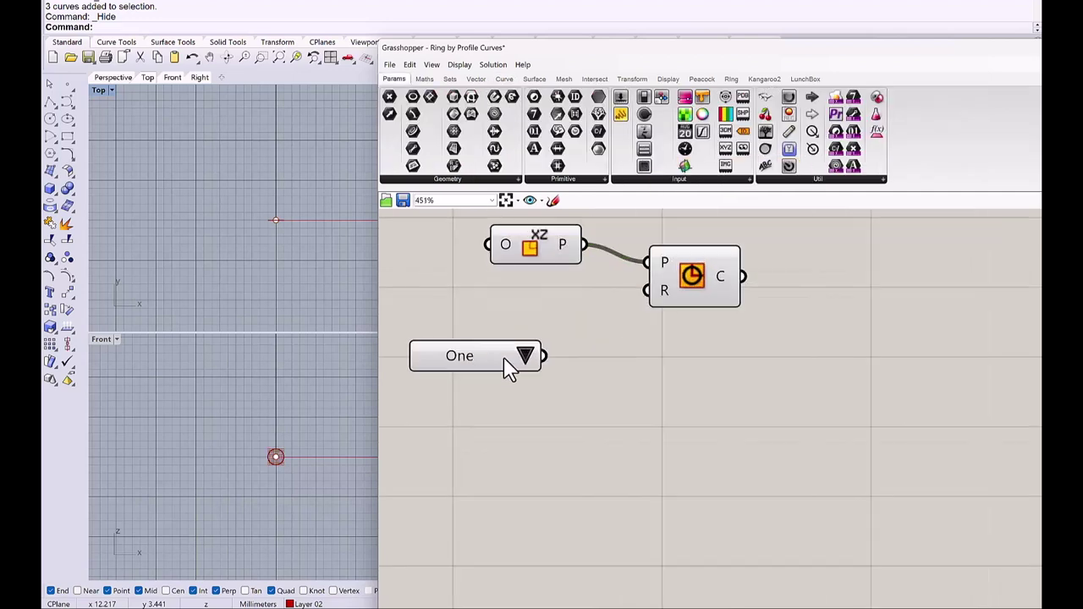
pyautogui.rightClick(544, 375)
pyautogui.press('Escape')
pyautogui.doubleClick(545, 373)
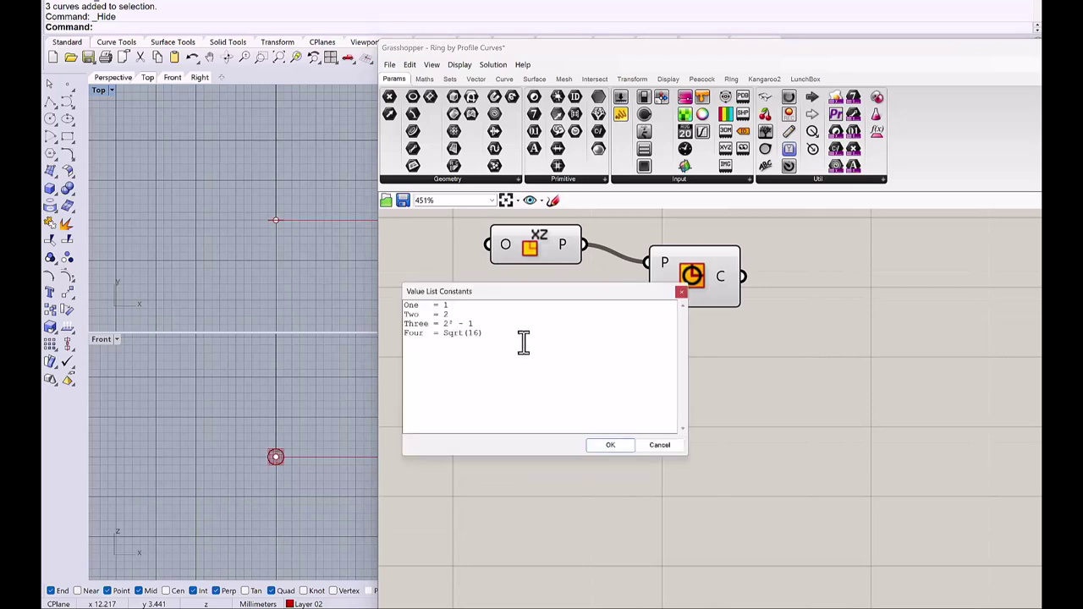
pyautogui.moveTo(522, 342); pyautogui.dragTo(366, 299)
pyautogui.press('Delete')
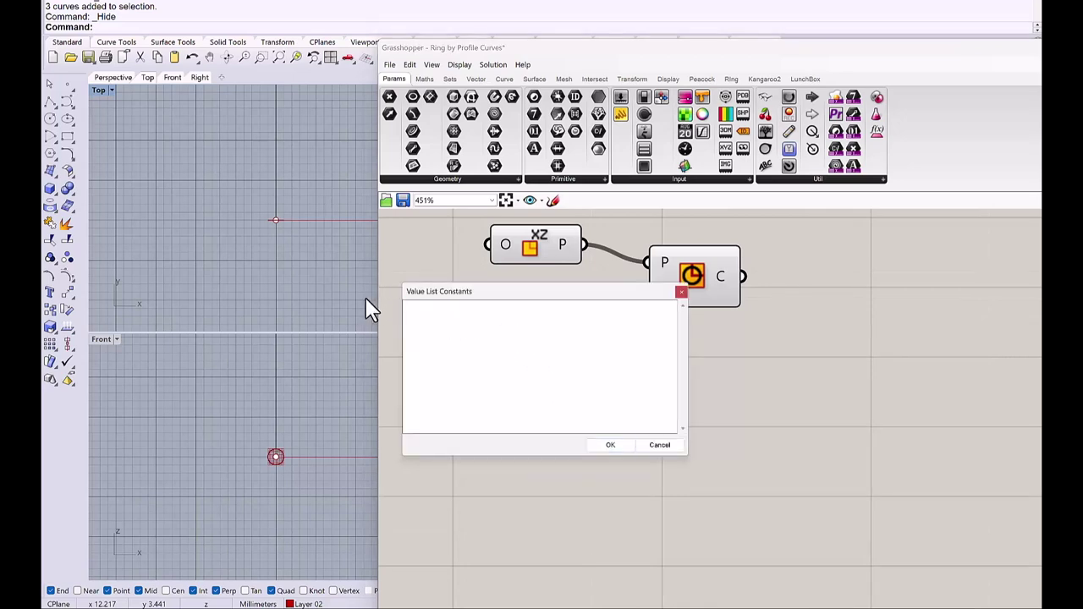
pyautogui.hotkey('ctrl', 'v')
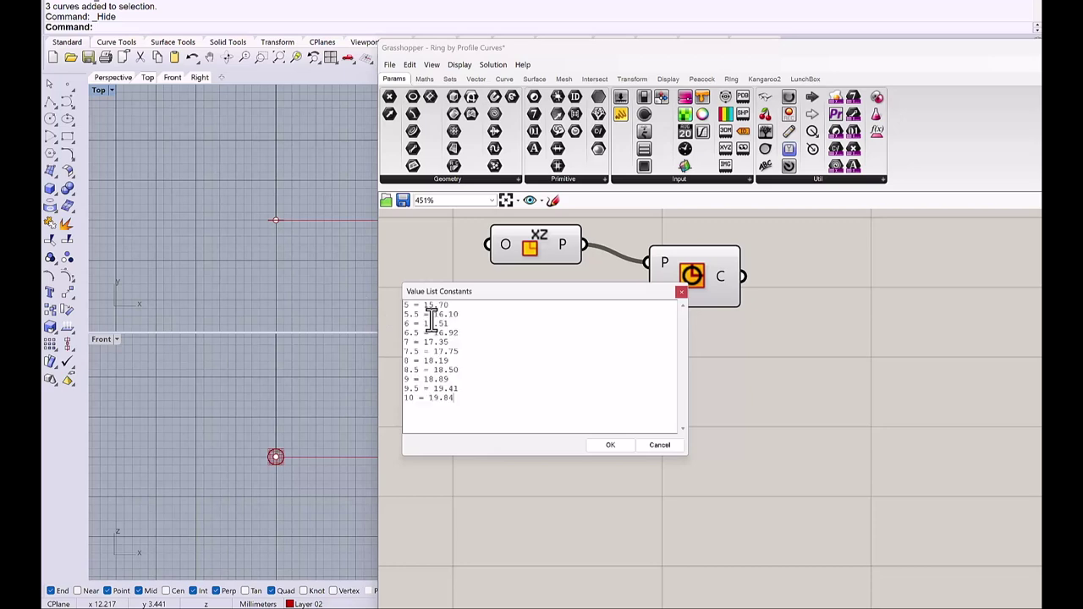
pyautogui.press('Return')
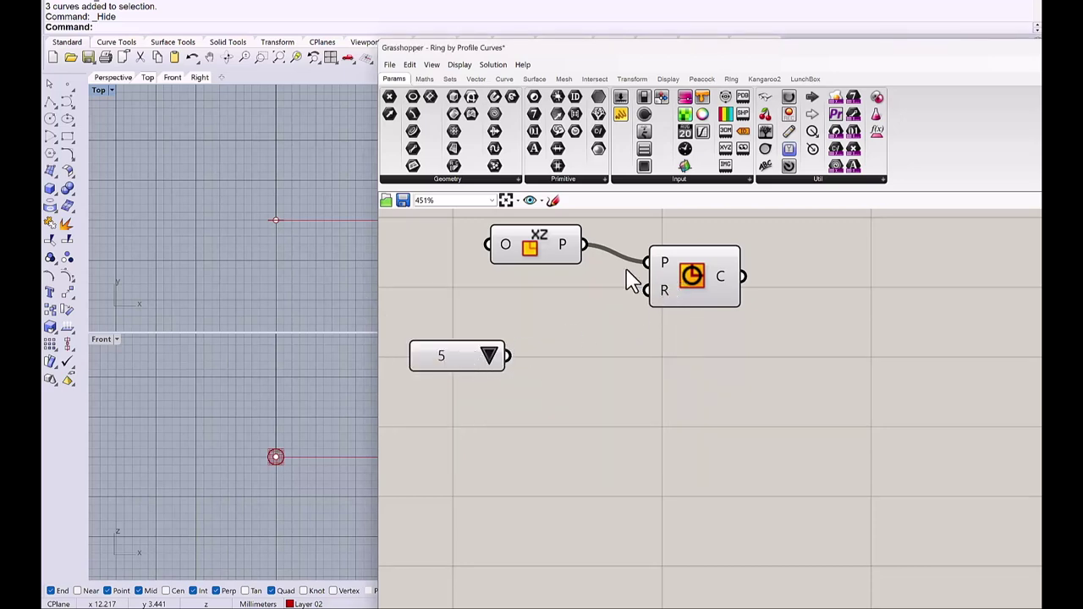
# Place a name-label component on the canvas and move it out of the way
pyautogui.moveTo(600, 271); pyautogui.dragTo(587, 326, button='right')
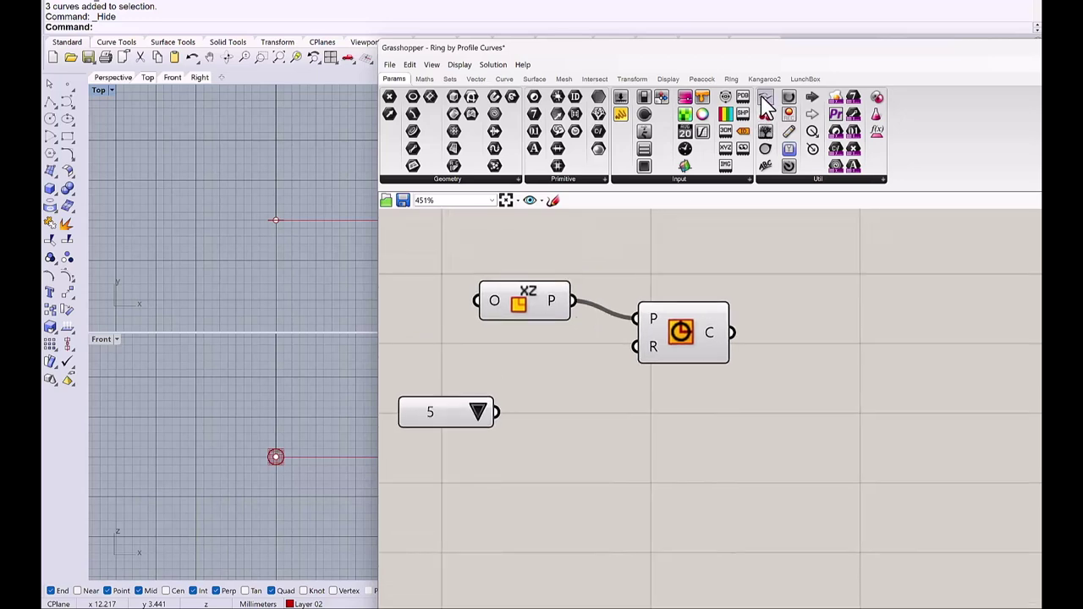
pyautogui.moveTo(766, 98); pyautogui.dragTo(695, 230)
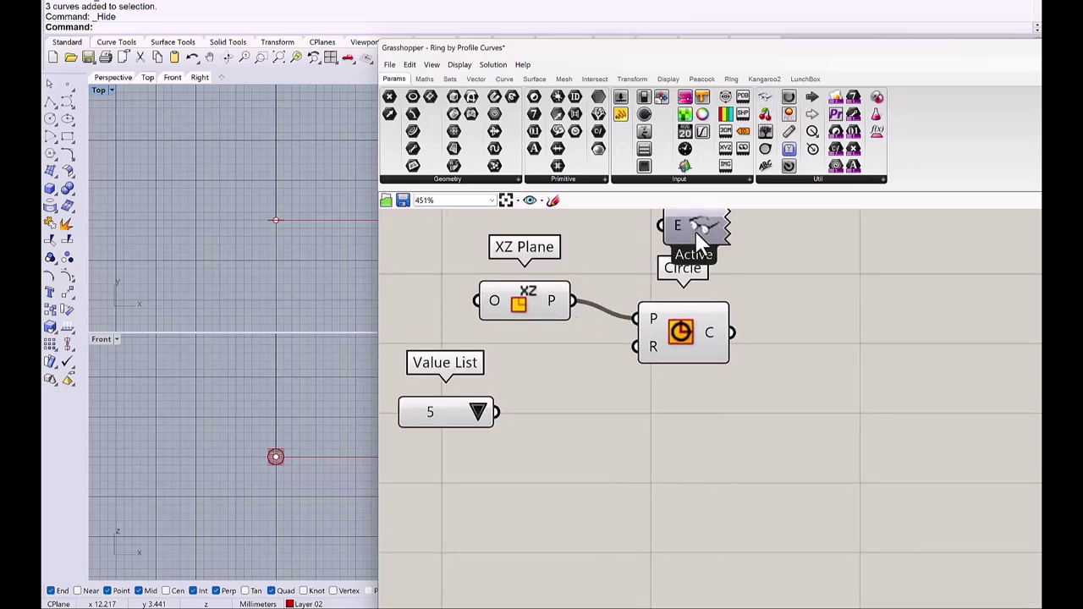
pyautogui.moveTo(695, 230); pyautogui.dragTo(681, 305, button='right')
pyautogui.moveTo(680, 305); pyautogui.dragTo(684, 215)
pyautogui.moveTo(618, 436); pyautogui.dragTo(622, 340, button='right')
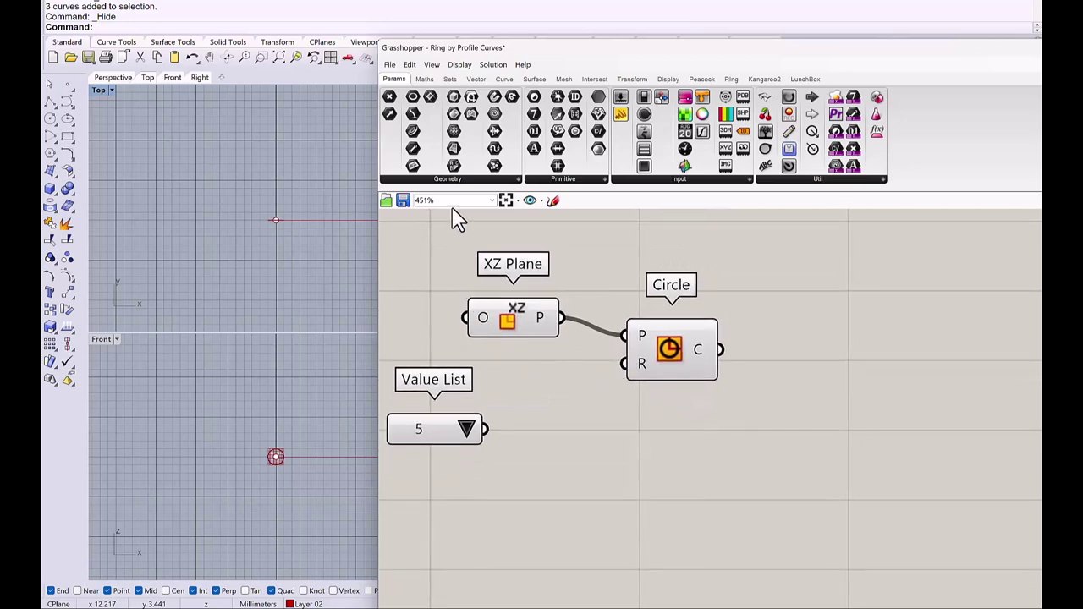
# Add a Division with B = 2 that halves the diameter and drives the circle's radius
pyautogui.click(424, 79)
pyautogui.moveTo(569, 115); pyautogui.dragTo(588, 476)
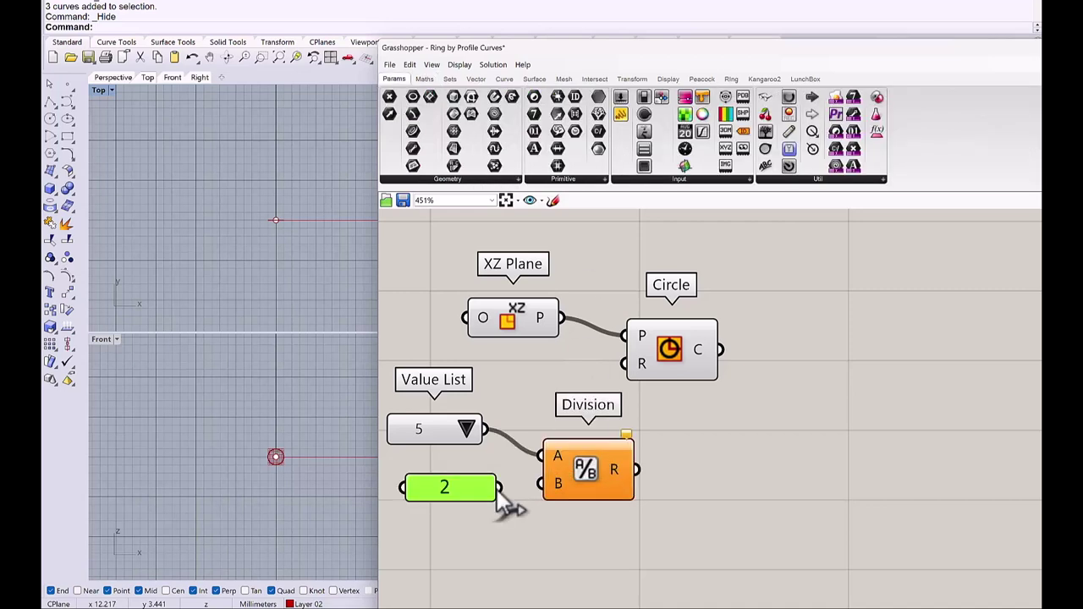
pyautogui.moveTo(497, 496); pyautogui.dragTo(542, 485)
pyautogui.moveTo(640, 471); pyautogui.dragTo(628, 364)
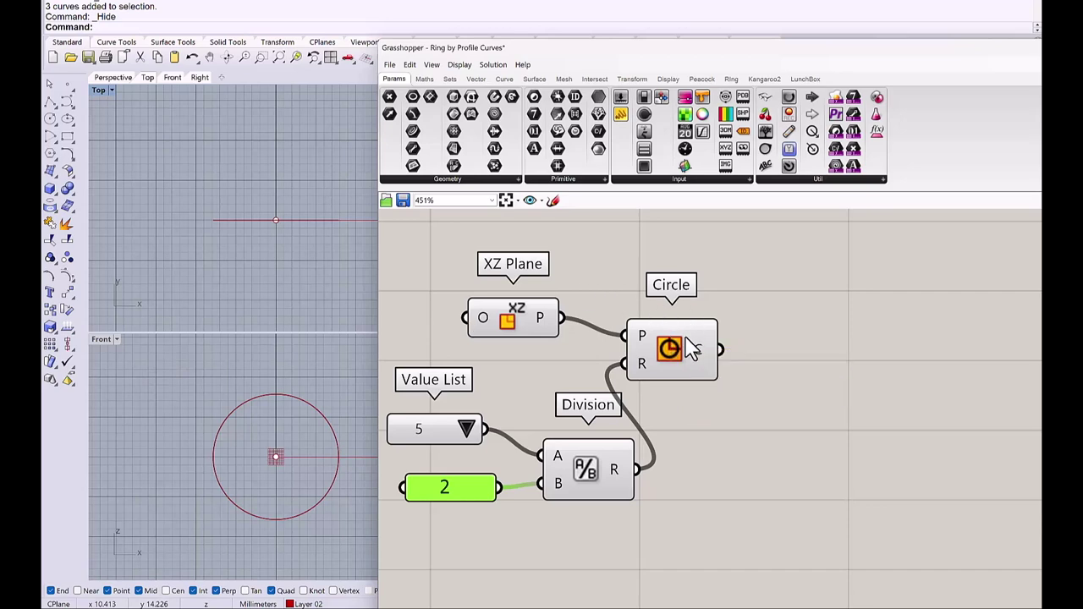
# Add a Seam component fed by the circle, with a 0<1.00 number slider for its t
pyautogui.moveTo(696, 347)
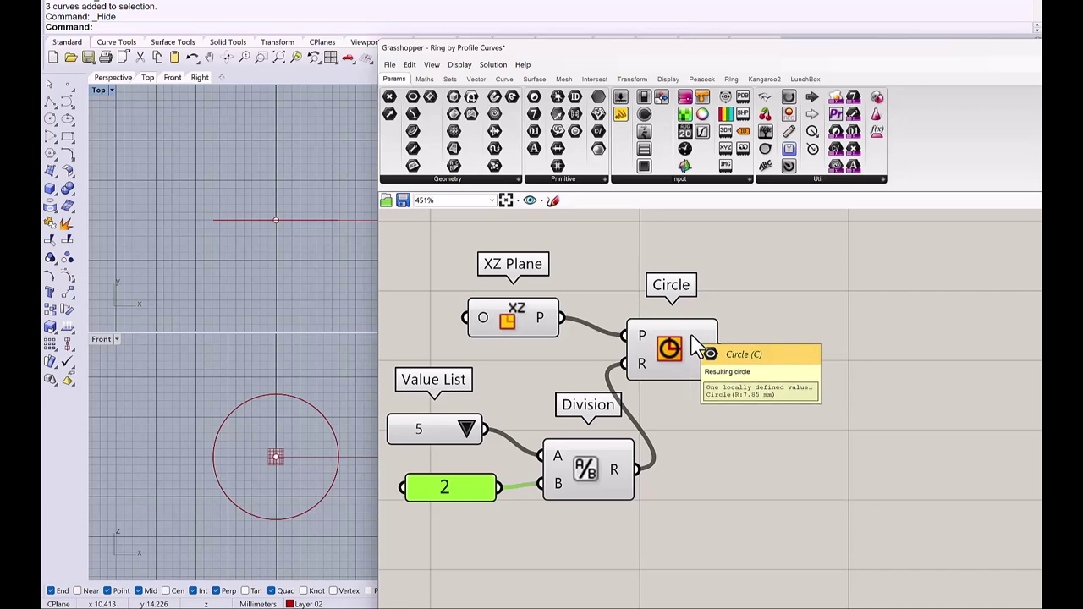
pyautogui.scroll(-2, 696, 347)
pyautogui.scroll(-4, 826, 165)
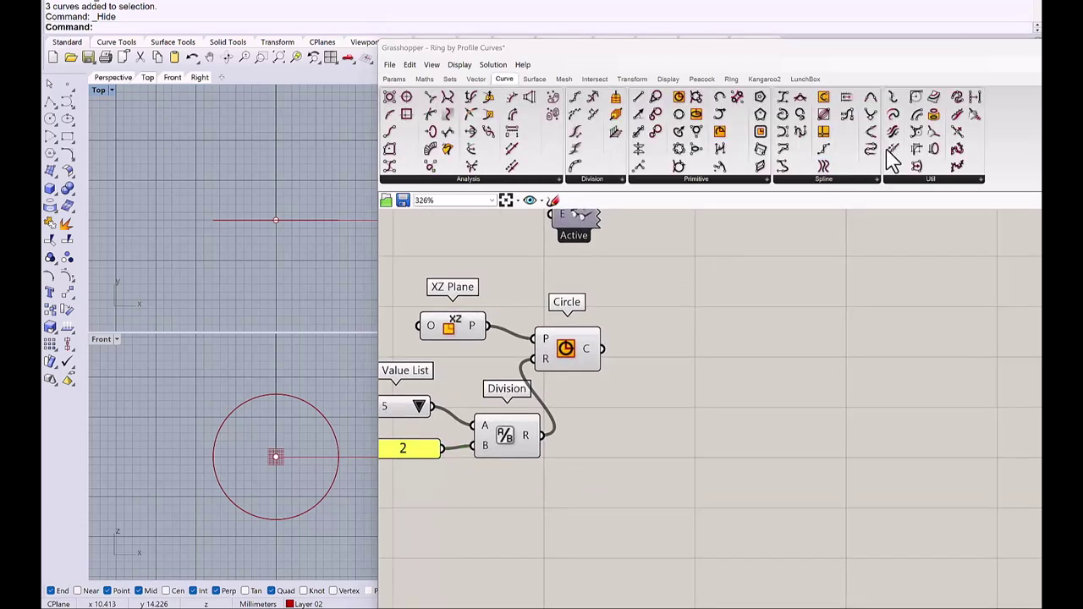
pyautogui.moveTo(935, 150); pyautogui.dragTo(704, 347)
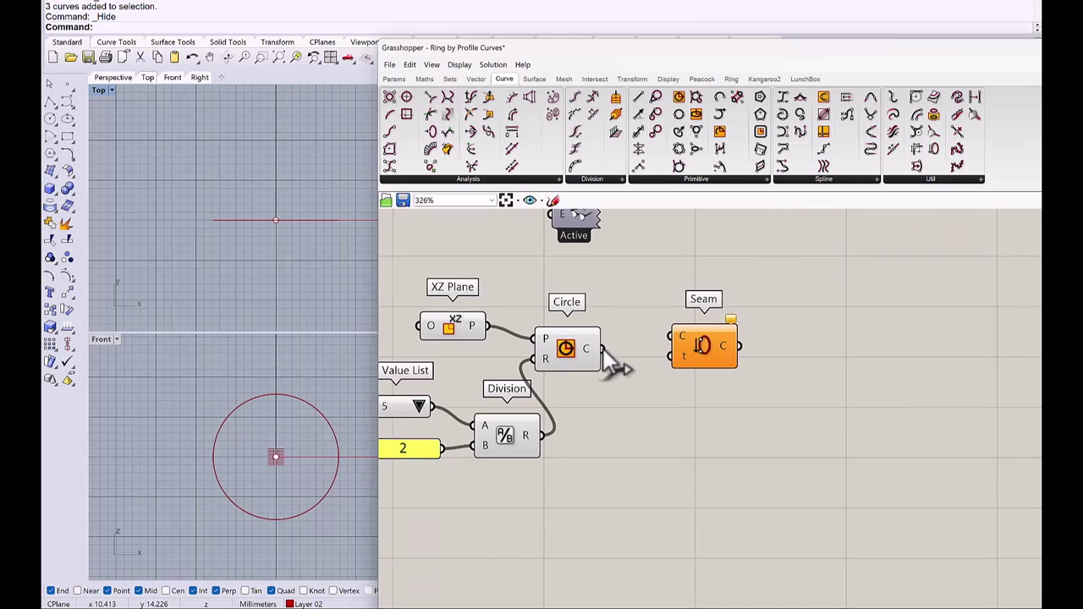
pyautogui.moveTo(603, 349); pyautogui.dragTo(670, 340)
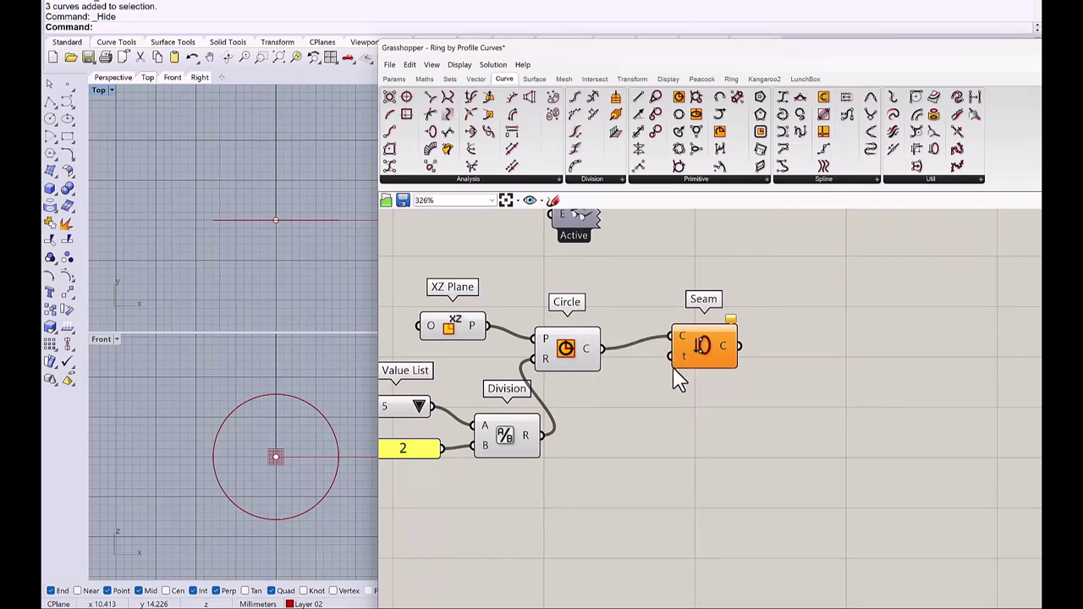
pyautogui.doubleClick(611, 445)
pyautogui.write('0')
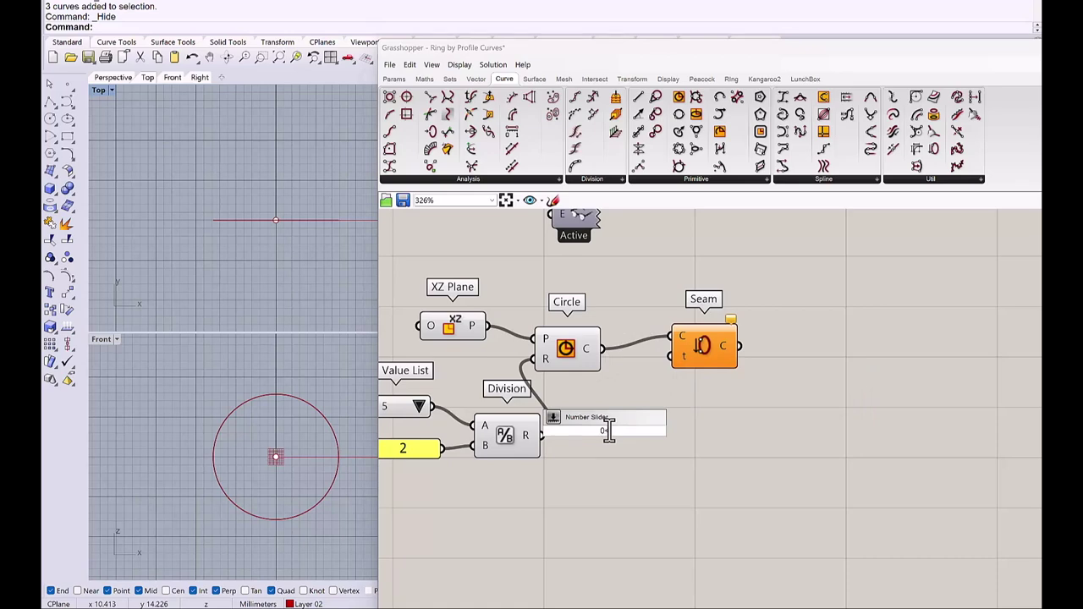
pyautogui.write('<1.00')
pyautogui.press('Return')
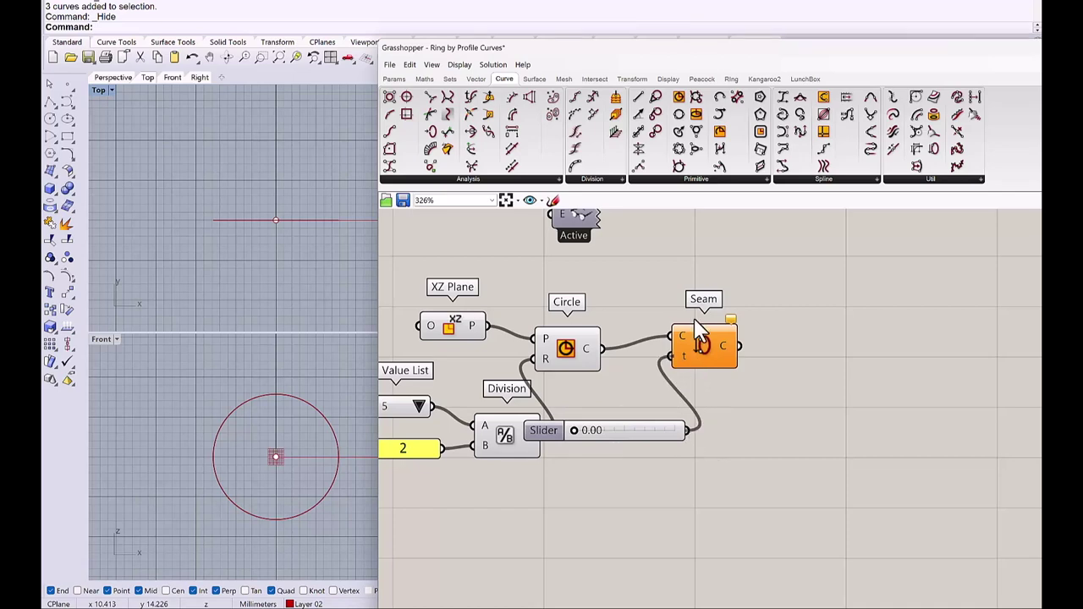
# Reparameterize the Seam's curve input and group all the components
pyautogui.click(701, 345)
pyautogui.scroll(2, 711, 342)
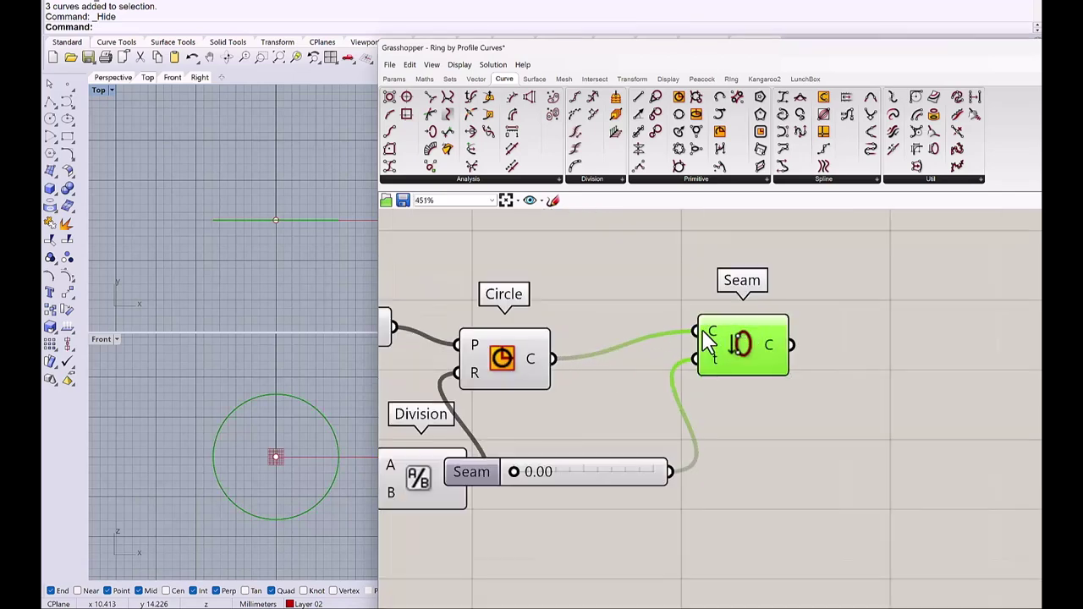
pyautogui.scroll(1, 705, 342)
pyautogui.rightClick(708, 334)
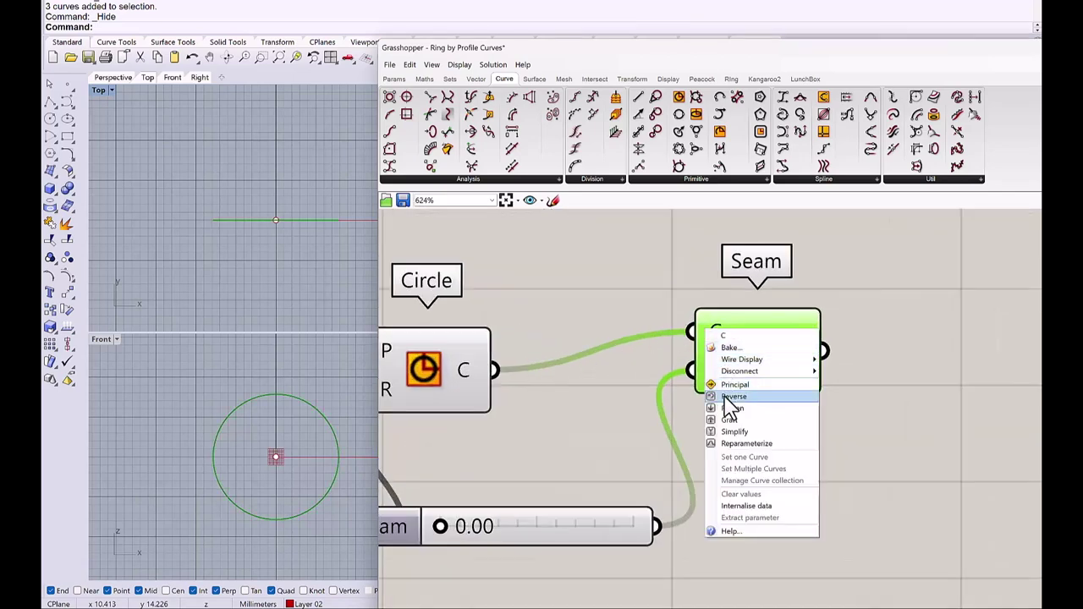
pyautogui.click(729, 446)
pyautogui.scroll(-3, 624, 380)
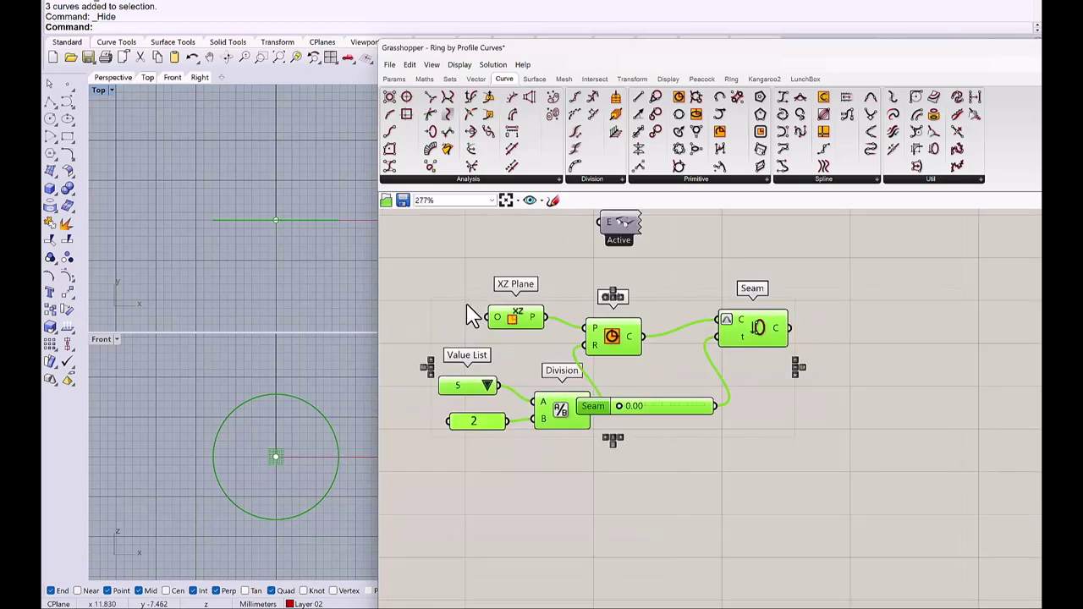
pyautogui.middleClick(472, 315)
pyautogui.click(466, 277)
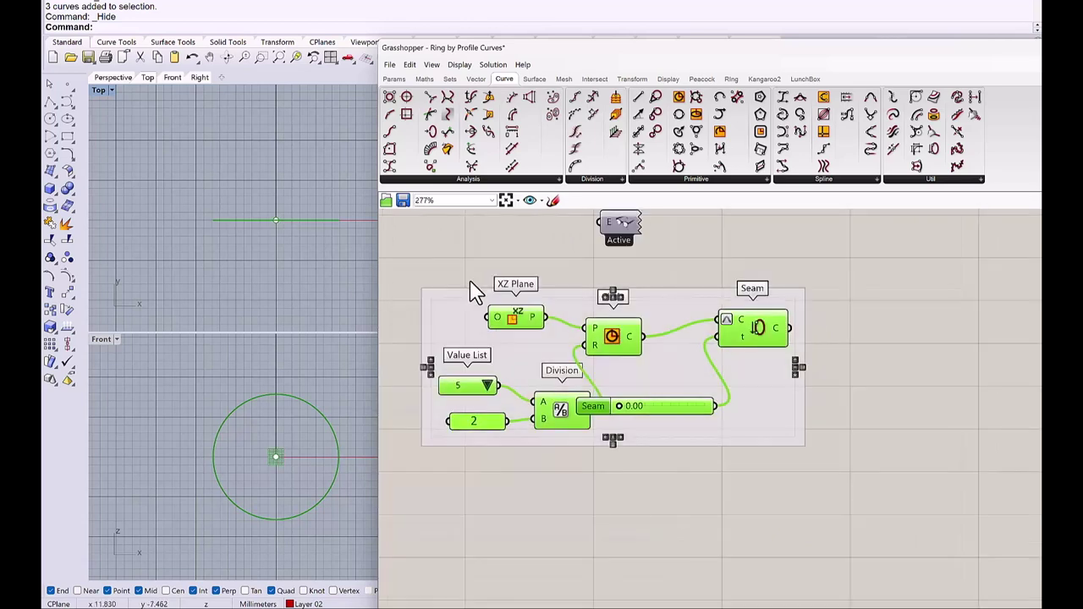
# Place two Curve parameters below the group
pyautogui.scroll(-1, 443, 290)
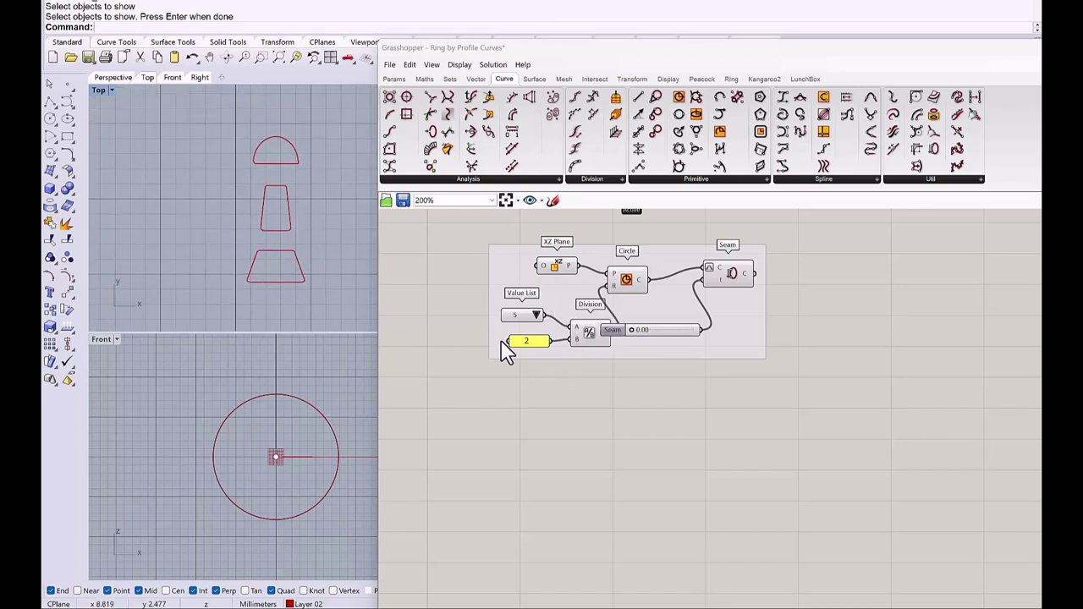
pyautogui.moveTo(549, 356); pyautogui.dragTo(531, 308, button='right')
pyautogui.click(394, 79)
pyautogui.moveTo(412, 131); pyautogui.dragTo(490, 377)
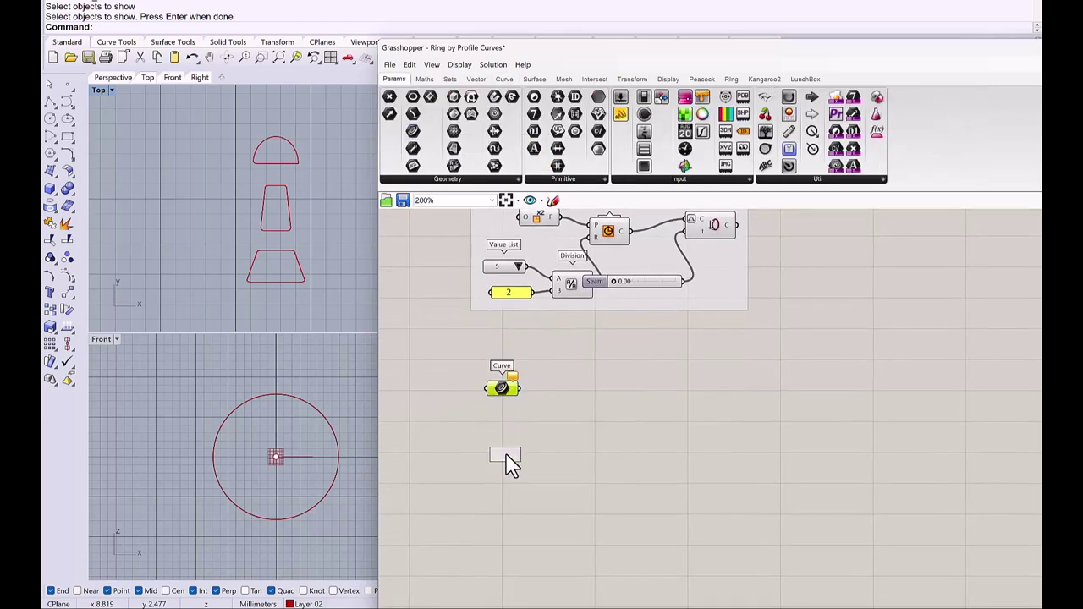
pyautogui.moveTo(506, 463); pyautogui.dragTo(507, 461)
pyautogui.scroll(2, 508, 385)
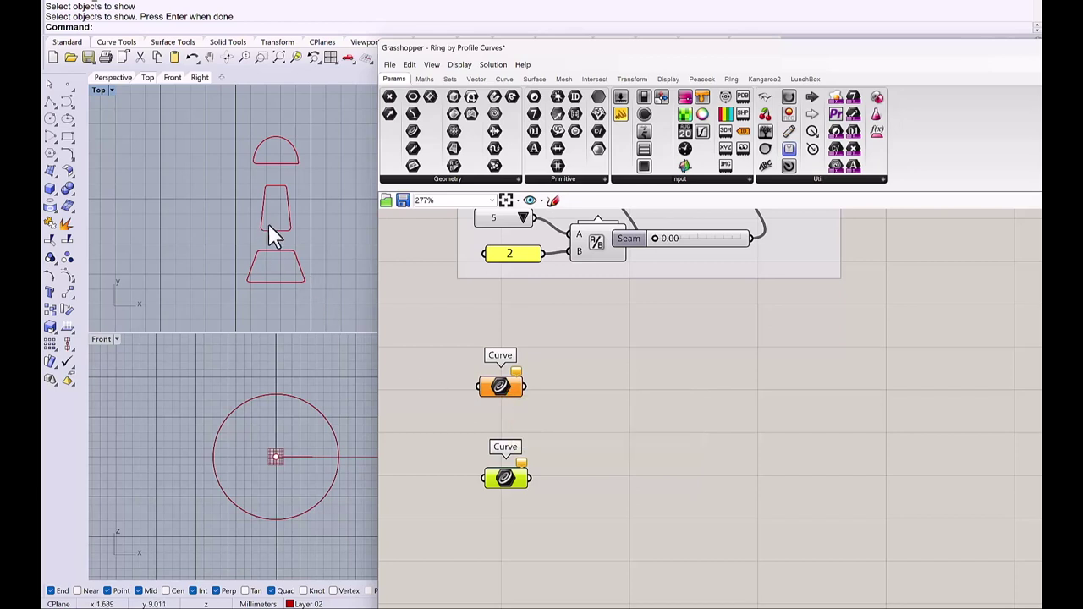
# Set each Curve parameter to one profile curve picked from the Rhino viewport
pyautogui.click(553, 392)
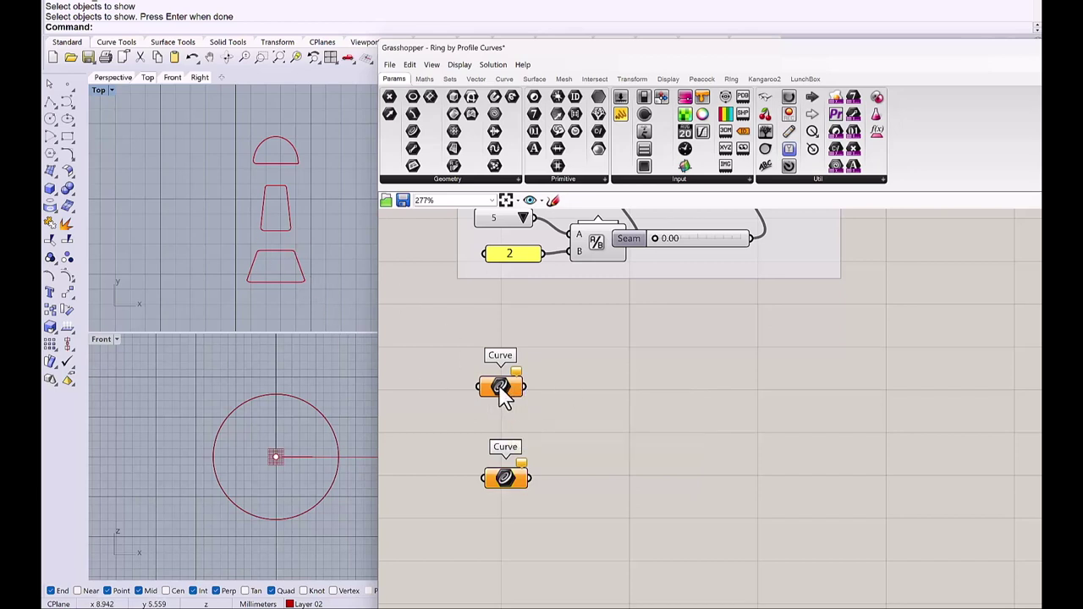
pyautogui.rightClick(500, 388)
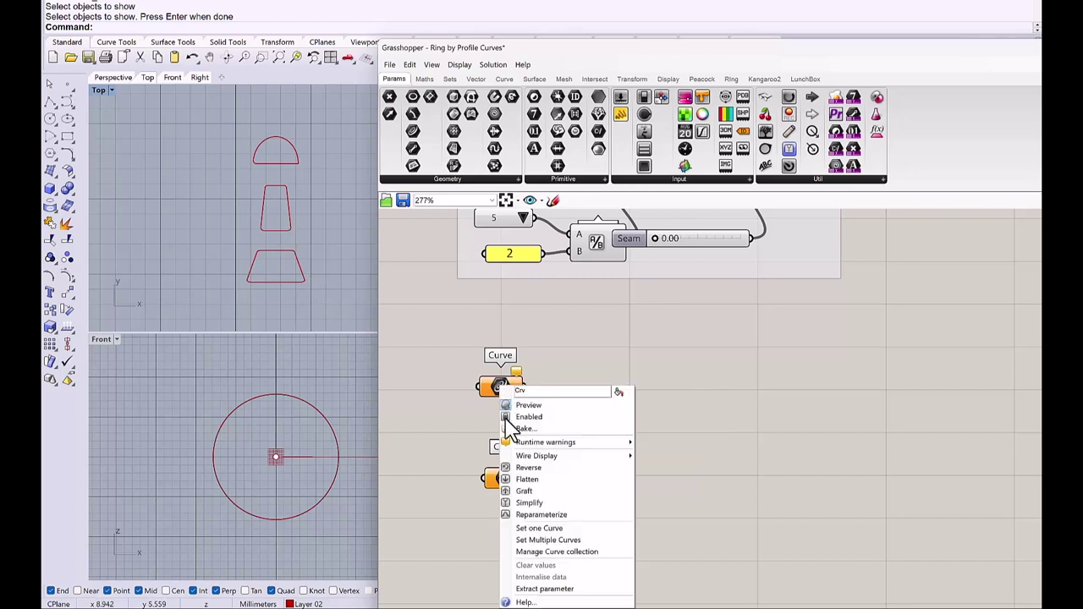
pyautogui.click(528, 529)
pyautogui.click(506, 479)
pyautogui.rightClick(507, 481)
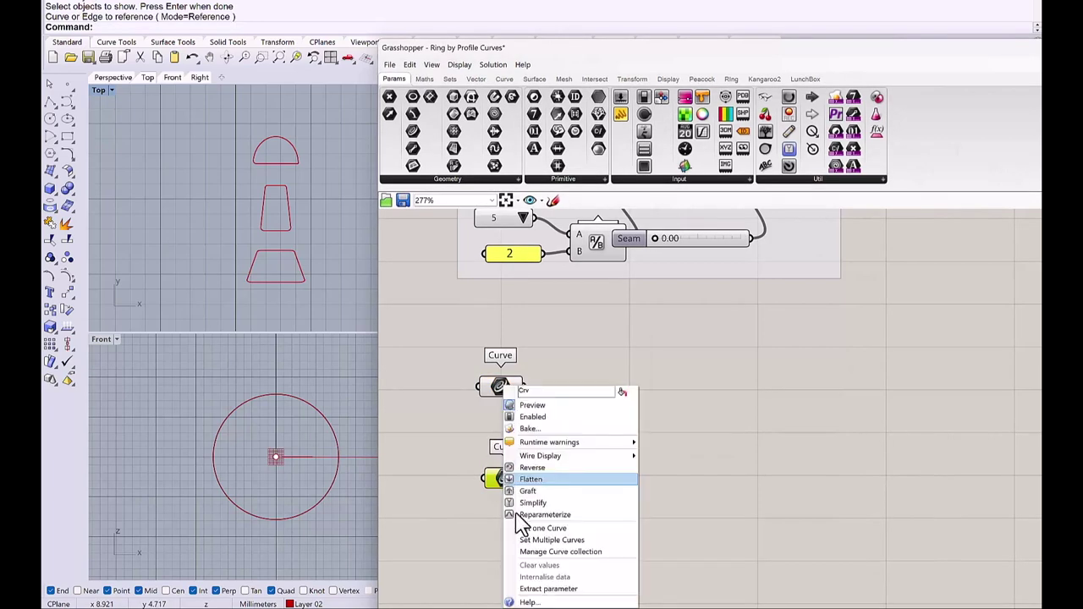
pyautogui.click(542, 528)
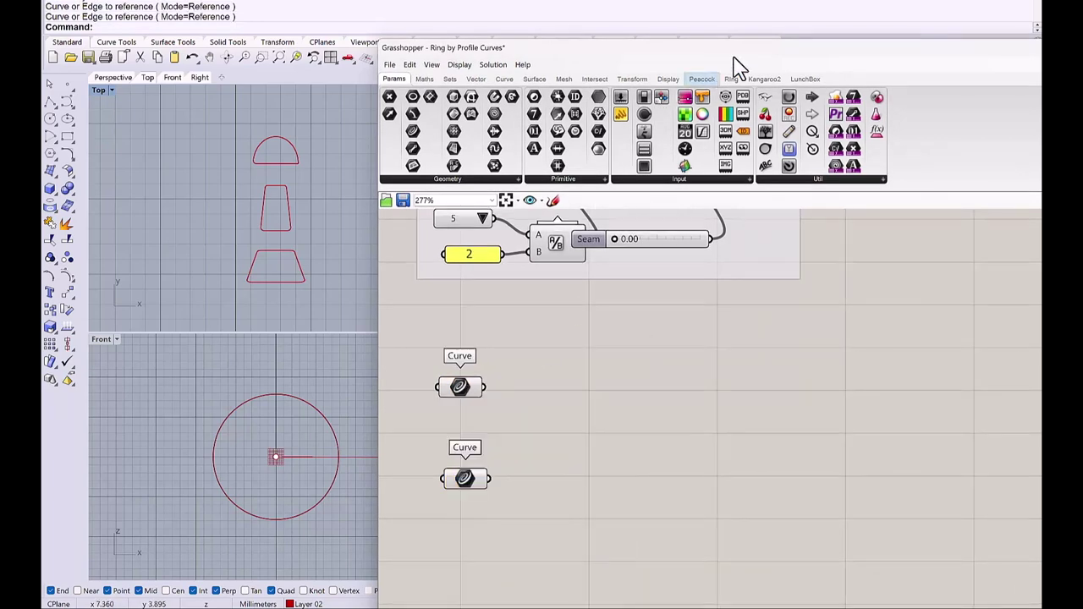
# Add a Bounding Box on the profile curve and a Deconstruct Brep with its preview turned off
pyautogui.click(533, 81)
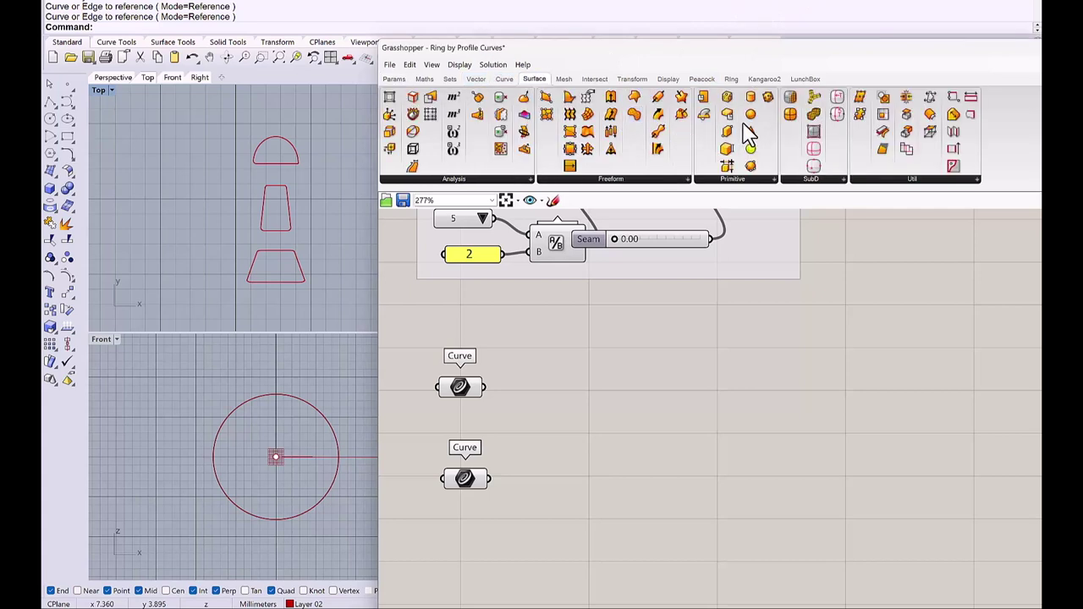
pyautogui.moveTo(725, 103); pyautogui.dragTo(563, 336)
pyautogui.moveTo(558, 374); pyautogui.dragTo(557, 372)
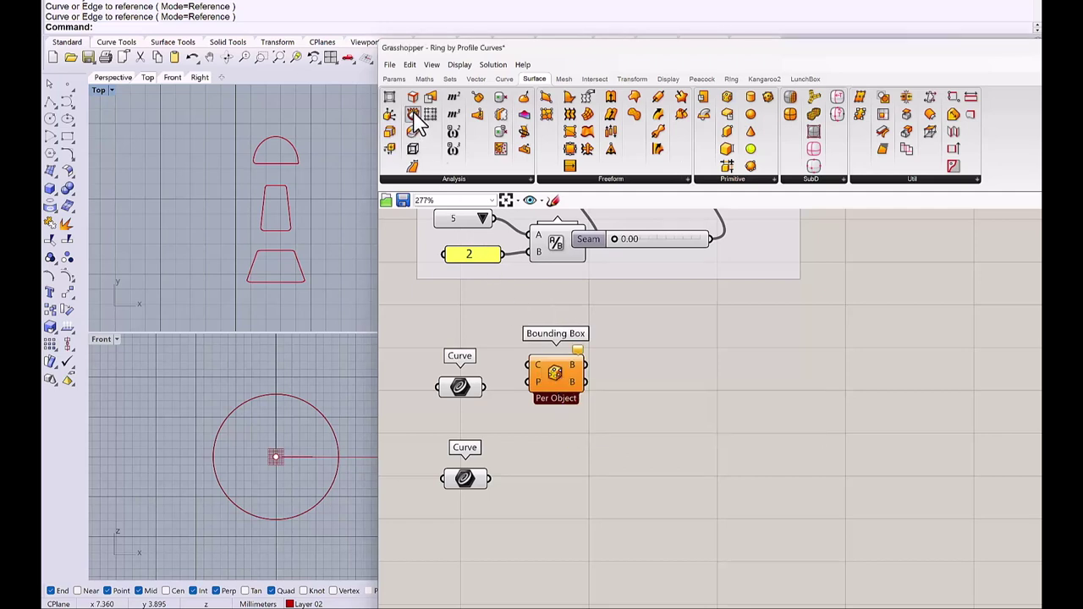
pyautogui.moveTo(413, 114); pyautogui.dragTo(584, 365)
pyautogui.rightClick(555, 378)
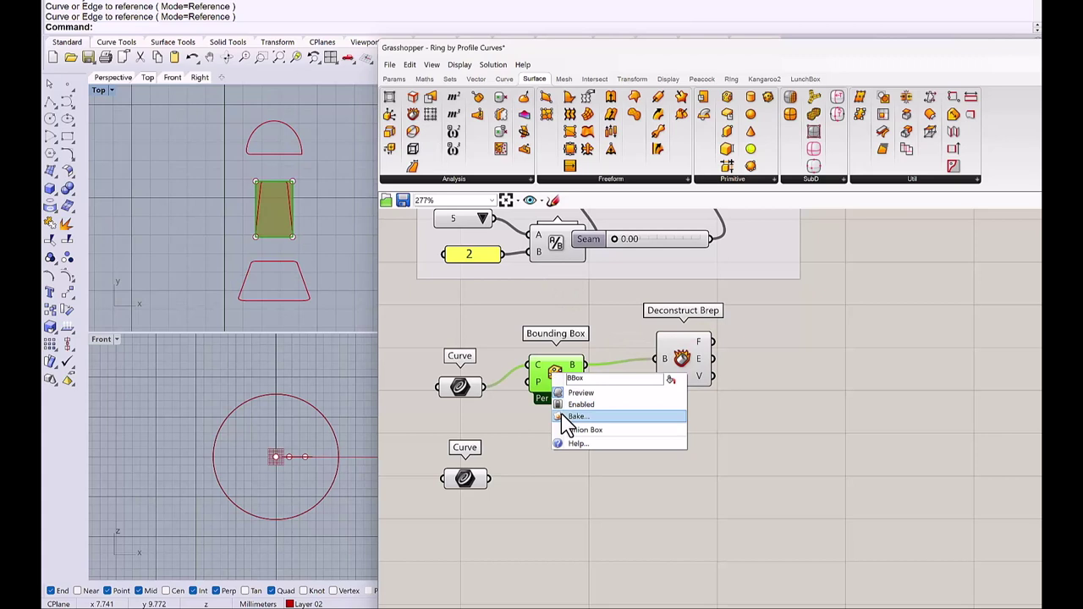
pyautogui.click(572, 405)
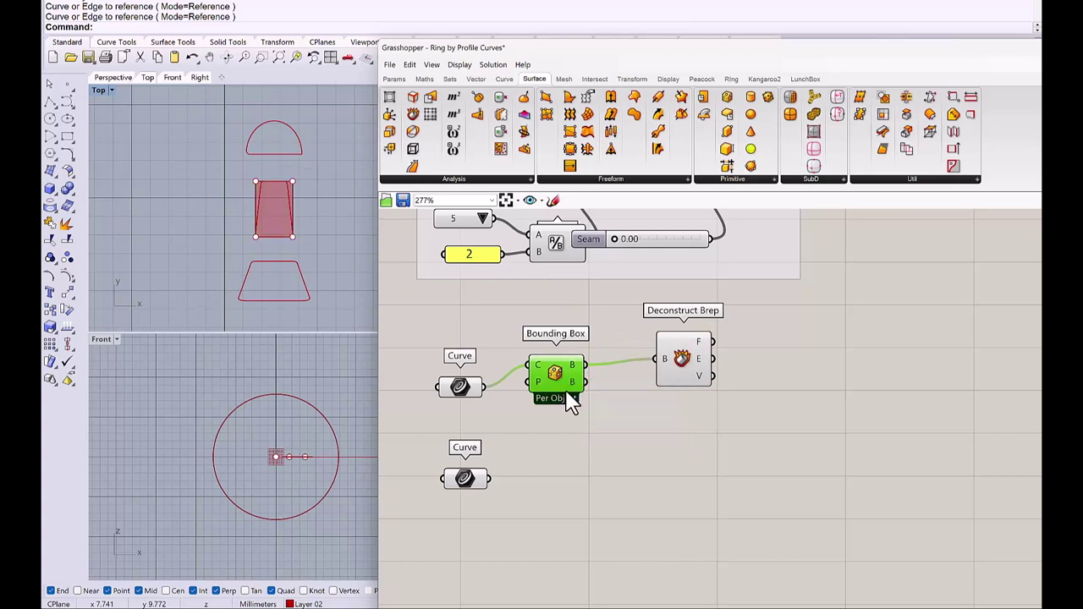
pyautogui.click(691, 362)
pyautogui.rightClick(684, 366)
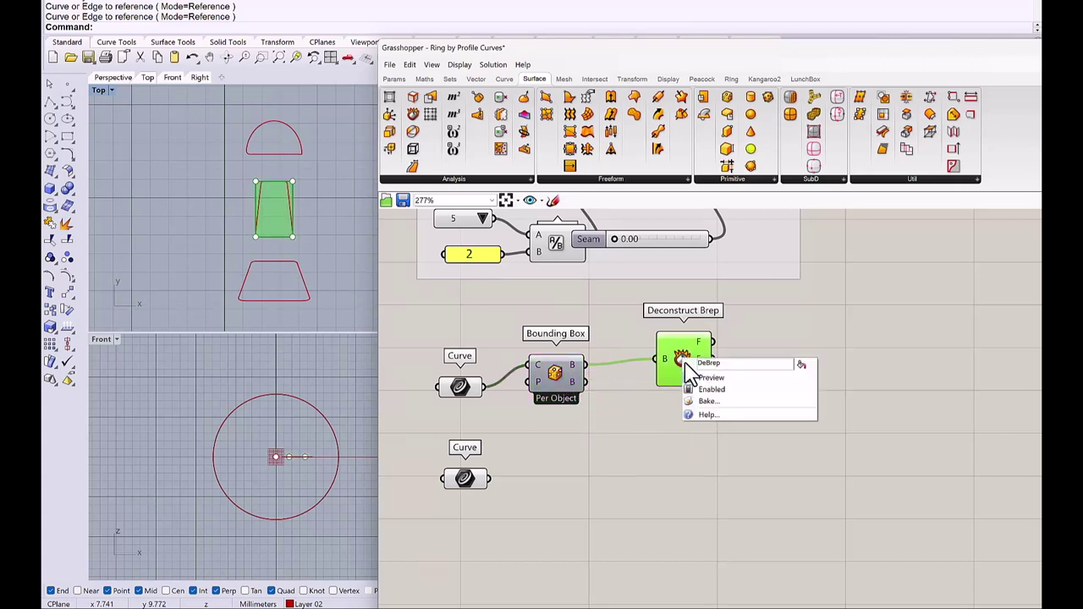
pyautogui.click(715, 386)
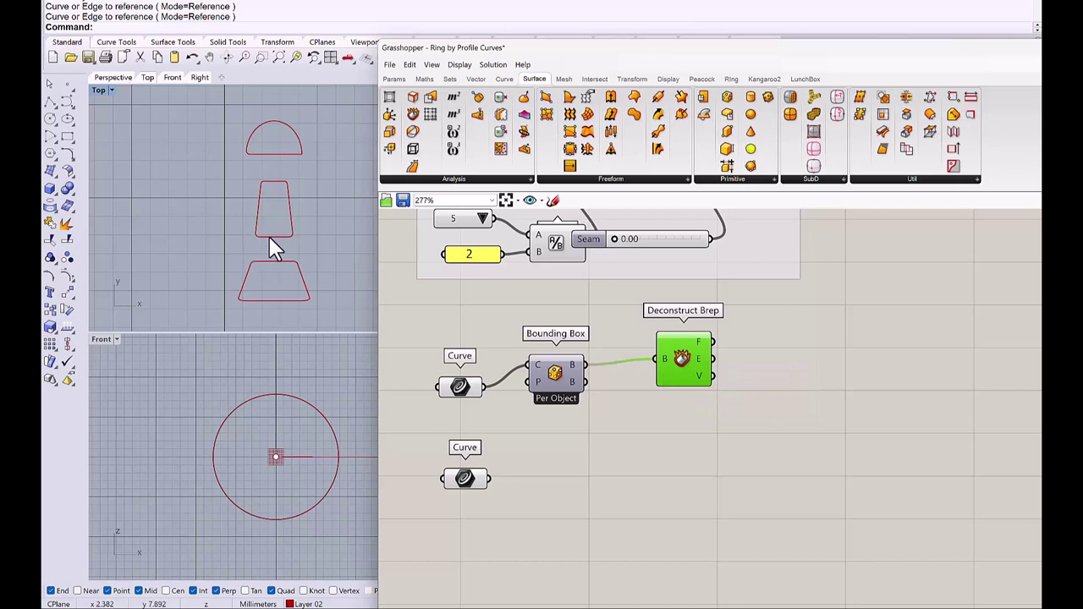
pyautogui.scroll(2, 273, 234)
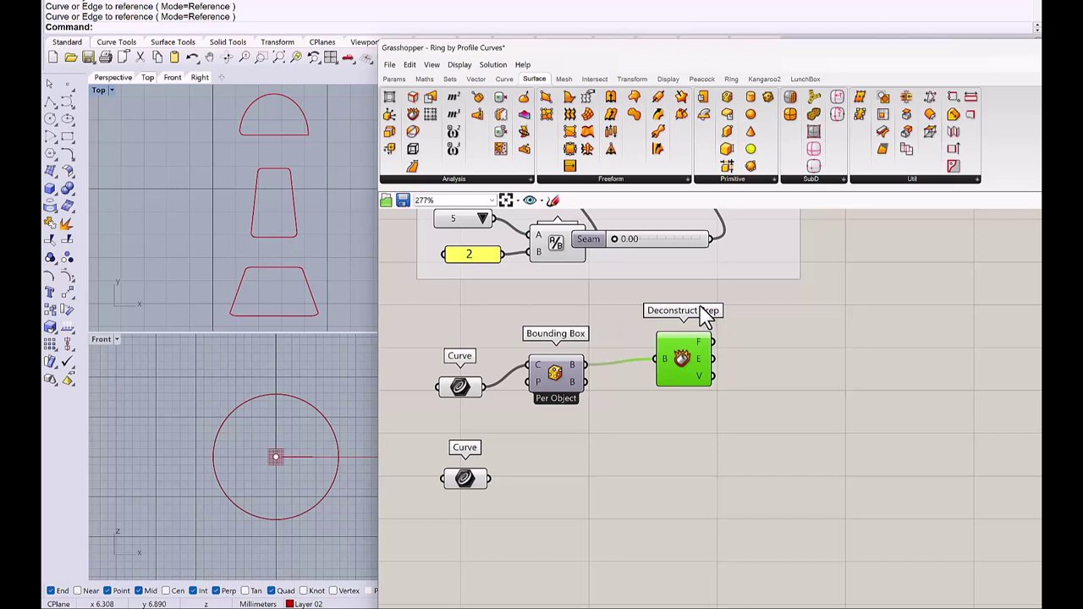
# Select one bounding-box edge with a List Item indexed by a 0<4 slider set to 0
pyautogui.click(758, 349)
pyautogui.moveTo(718, 347); pyautogui.dragTo(760, 326)
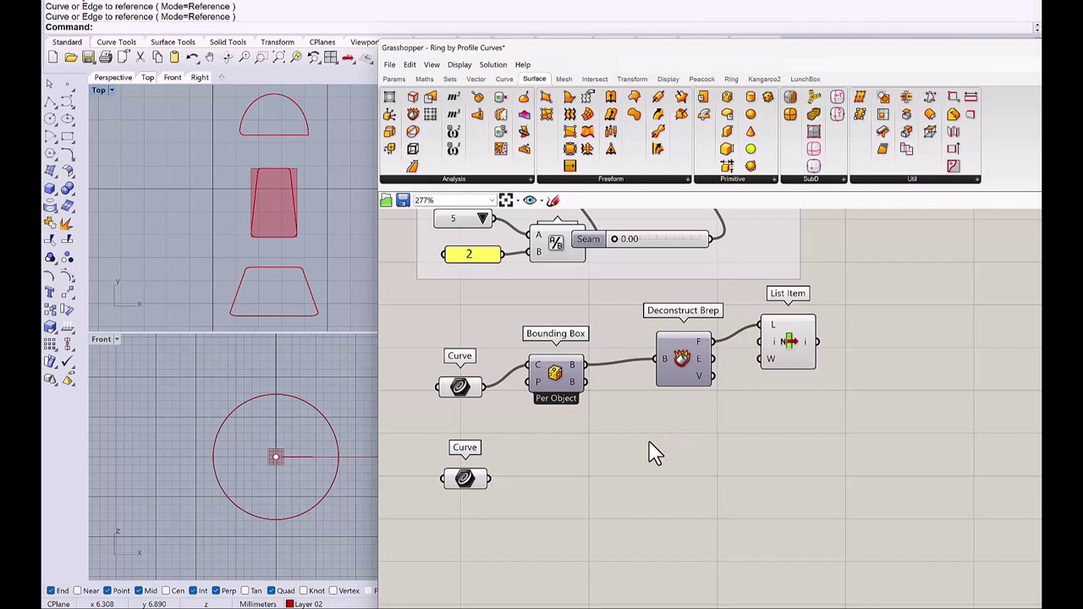
pyautogui.doubleClick(655, 452)
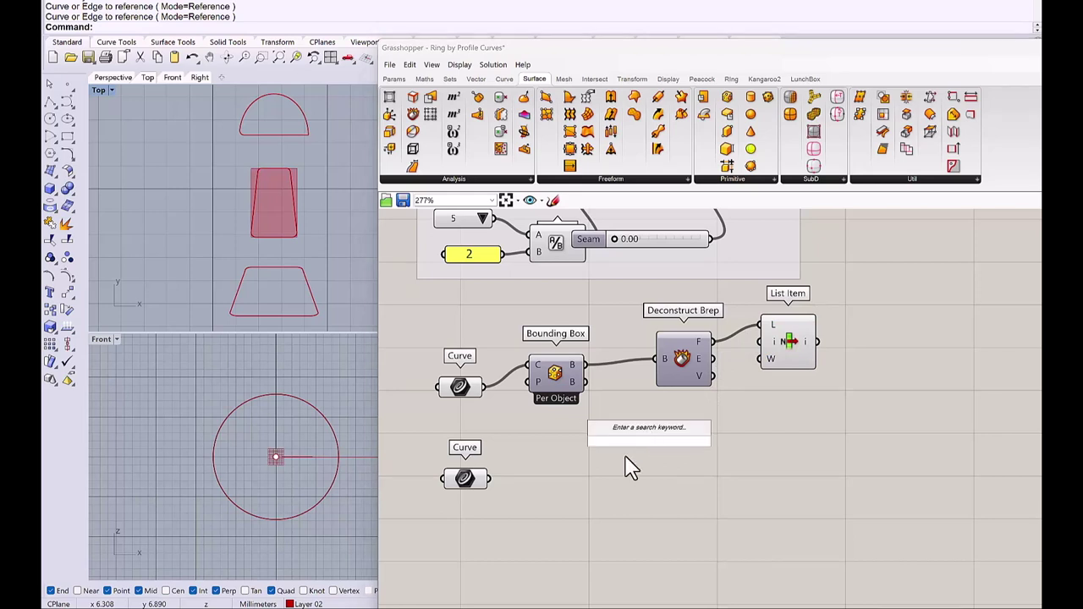
pyautogui.write('0')
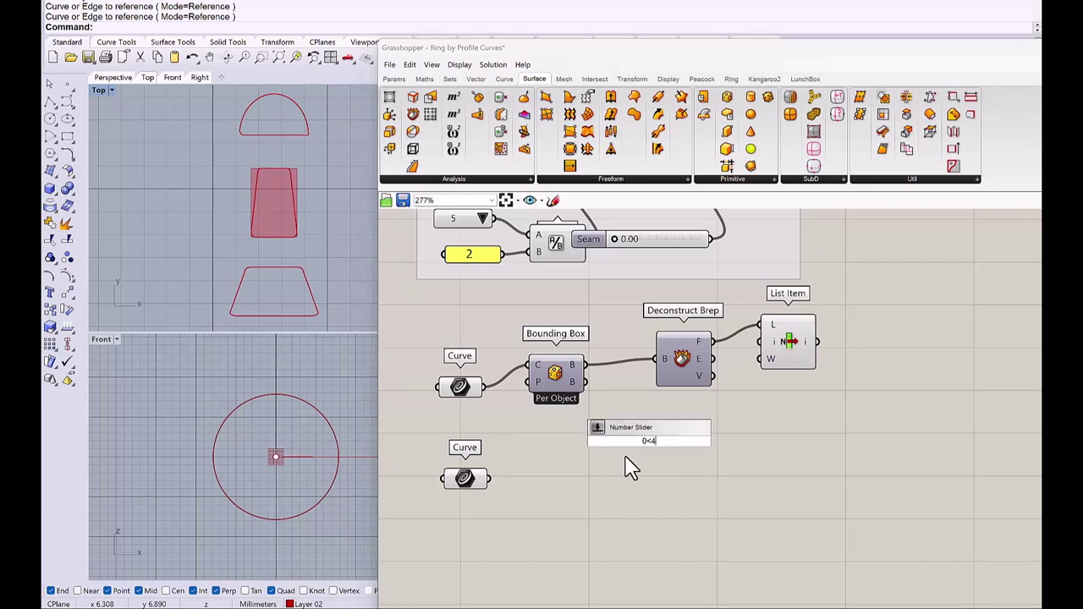
pyautogui.write('<4')
pyautogui.press('Return')
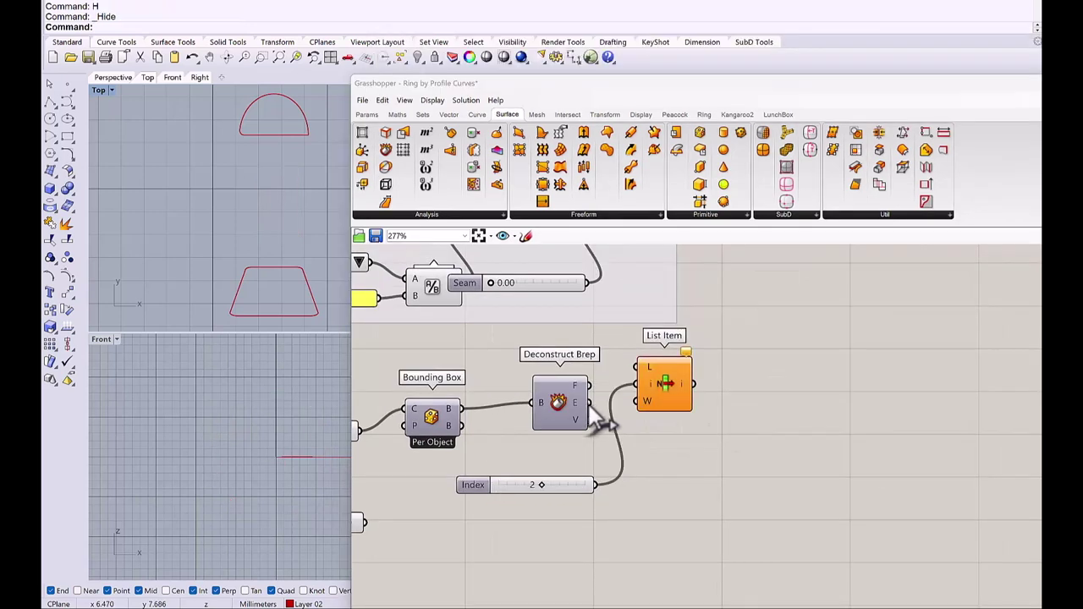
pyautogui.moveTo(590, 403); pyautogui.dragTo(643, 370)
pyautogui.click(668, 375)
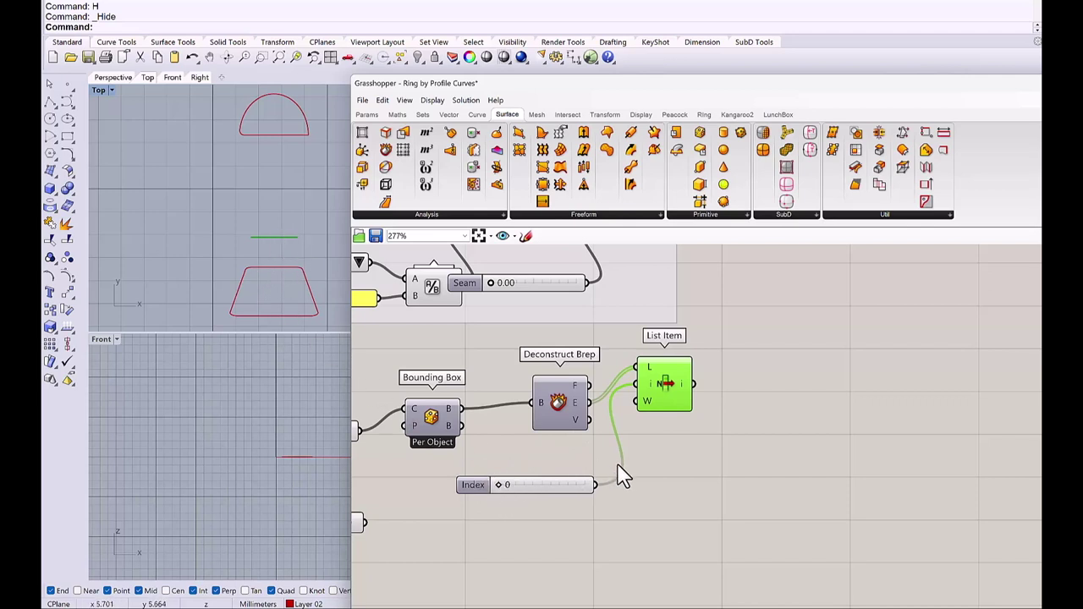
pyautogui.click(687, 456)
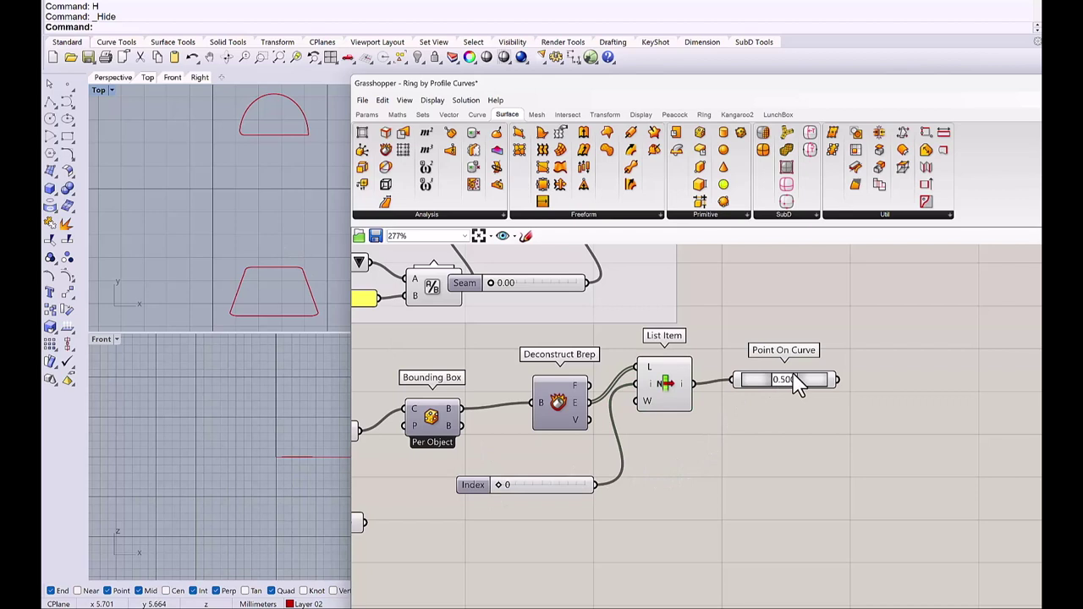
# Add Point On Curve on the chosen edge and a Curve Closest Point using that point and the profile curve
pyautogui.moveTo(694, 383); pyautogui.dragTo(728, 386)
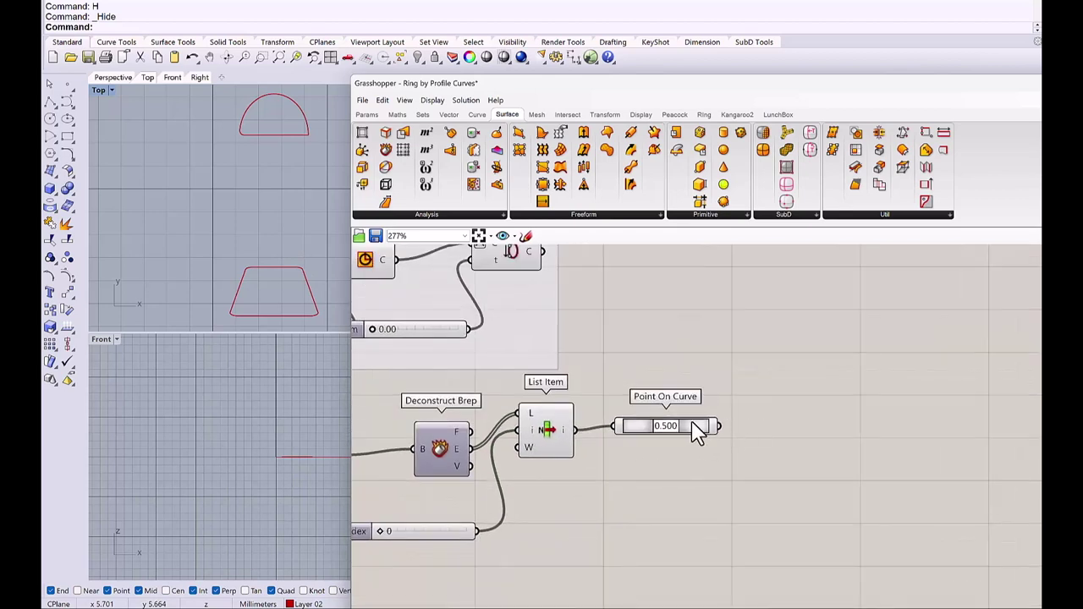
pyautogui.moveTo(696, 430); pyautogui.dragTo(844, 442)
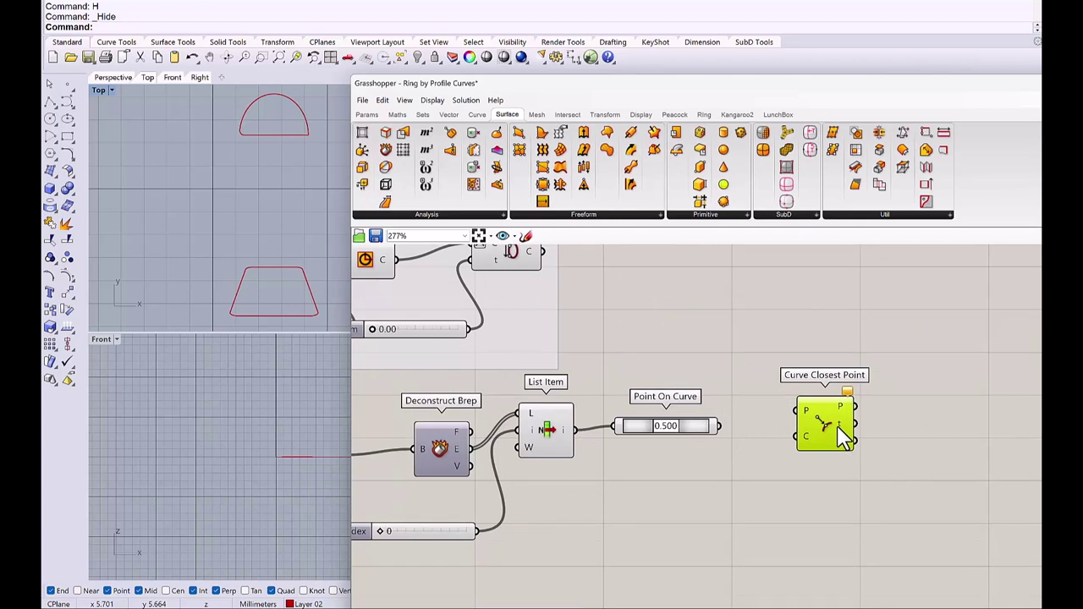
pyautogui.moveTo(719, 426); pyautogui.dragTo(797, 412)
pyautogui.scroll(-2, 797, 439)
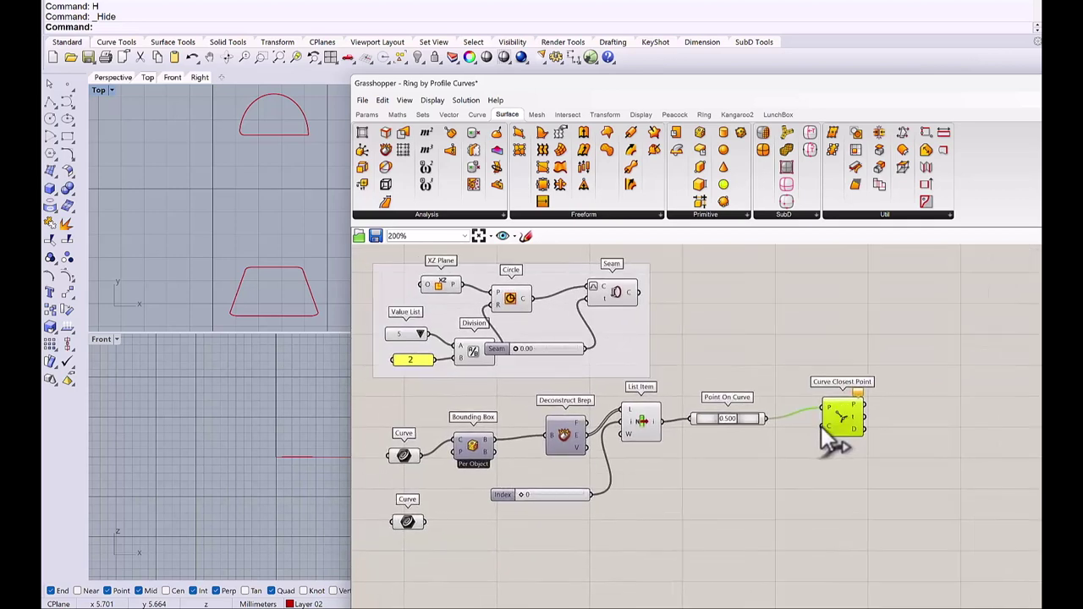
pyautogui.moveTo(821, 425); pyautogui.dragTo(426, 453)
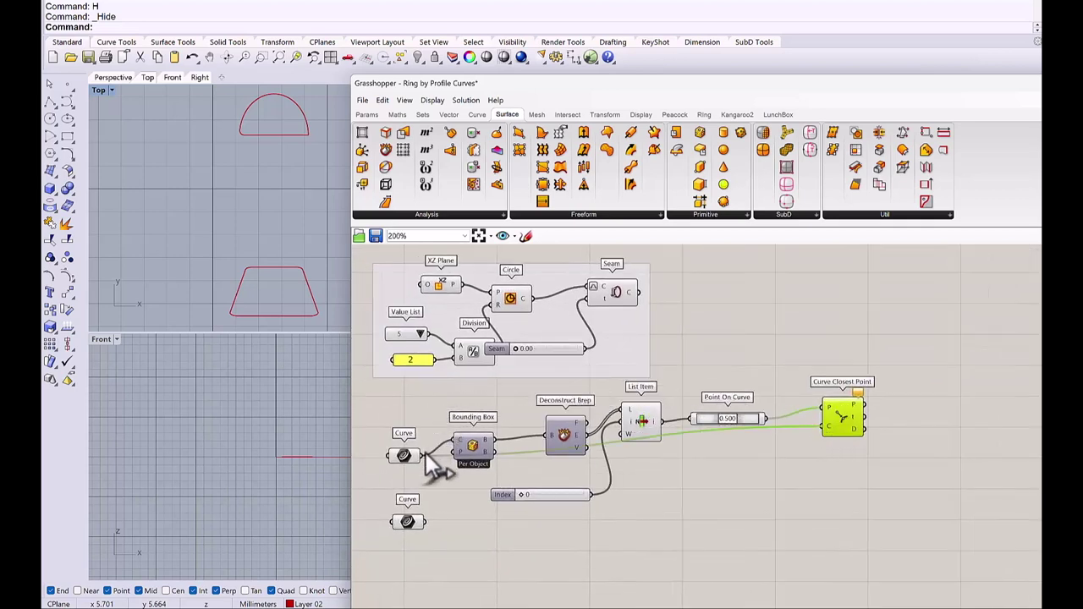
pyautogui.moveTo(634, 375); pyautogui.dragTo(482, 302, button='right')
pyautogui.scroll(4, 646, 358)
pyautogui.moveTo(631, 342)
pyautogui.mouseDown()
pyautogui.moveTo(641, 343)
pyautogui.moveTo(624, 338)
pyautogui.mouseUp()
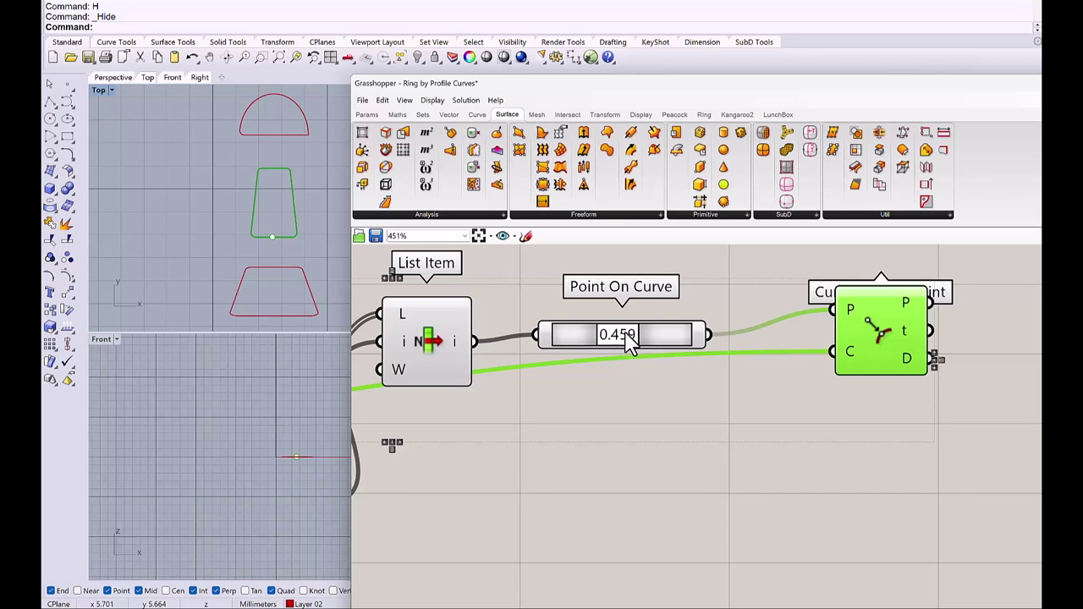
pyautogui.rightClick(629, 341)
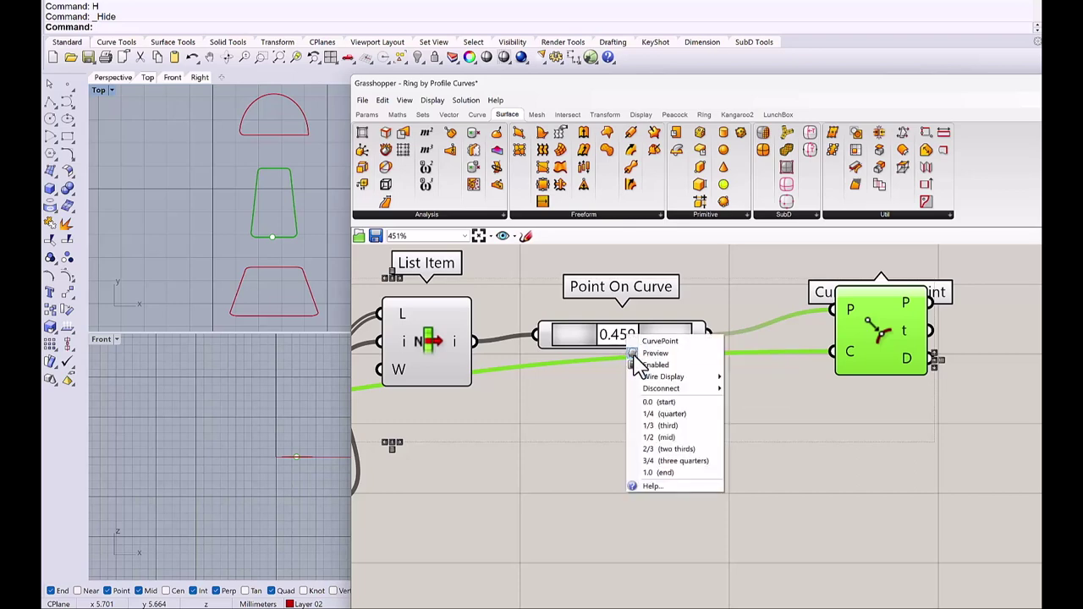
# Reset the edge point to the midpoint and add a Seam taking the closest-point t and the profile curve
pyautogui.click(659, 437)
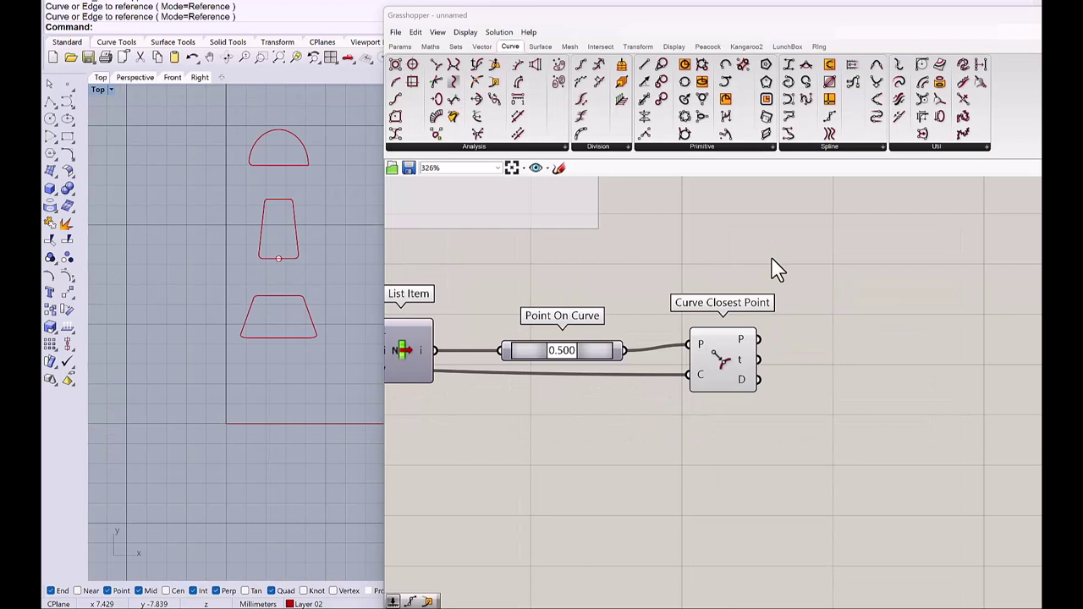
pyautogui.doubleClick(777, 269)
pyautogui.write('seam')
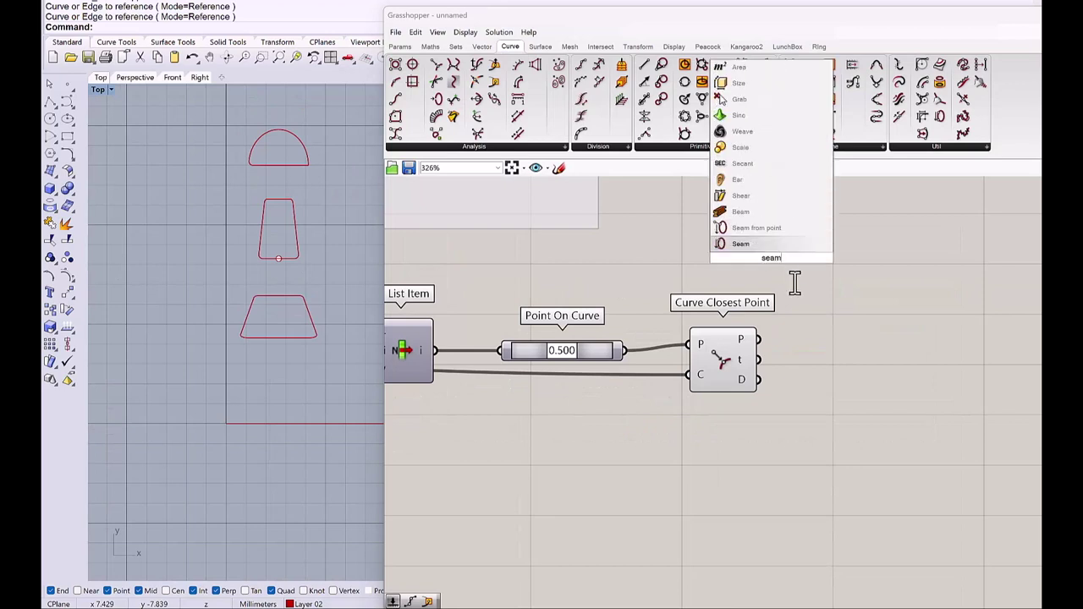
pyautogui.press('Return')
pyautogui.moveTo(811, 305); pyautogui.dragTo(761, 360)
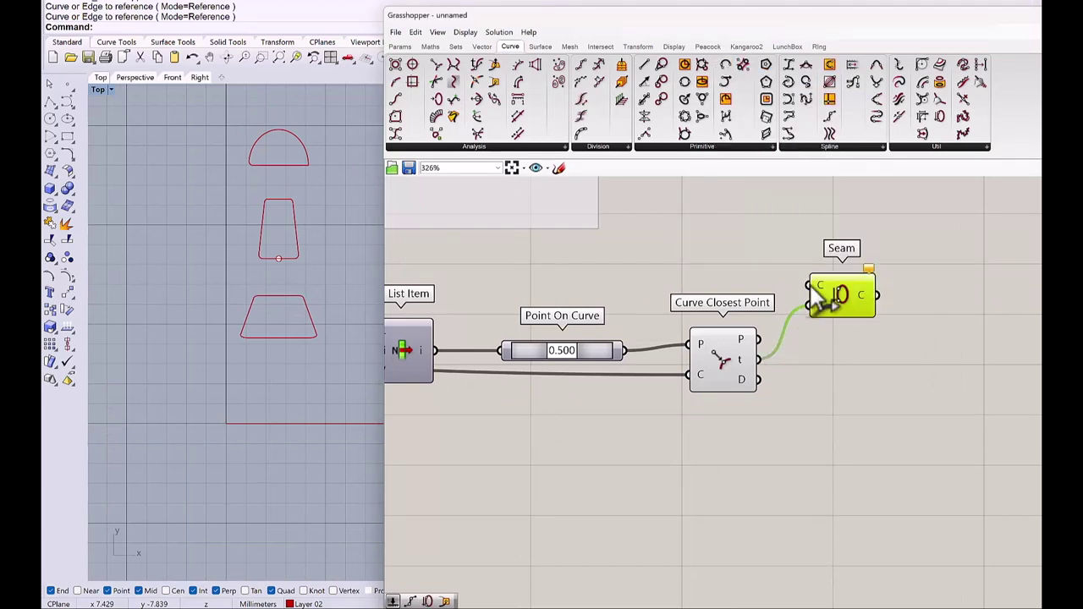
pyautogui.scroll(-4, 820, 290)
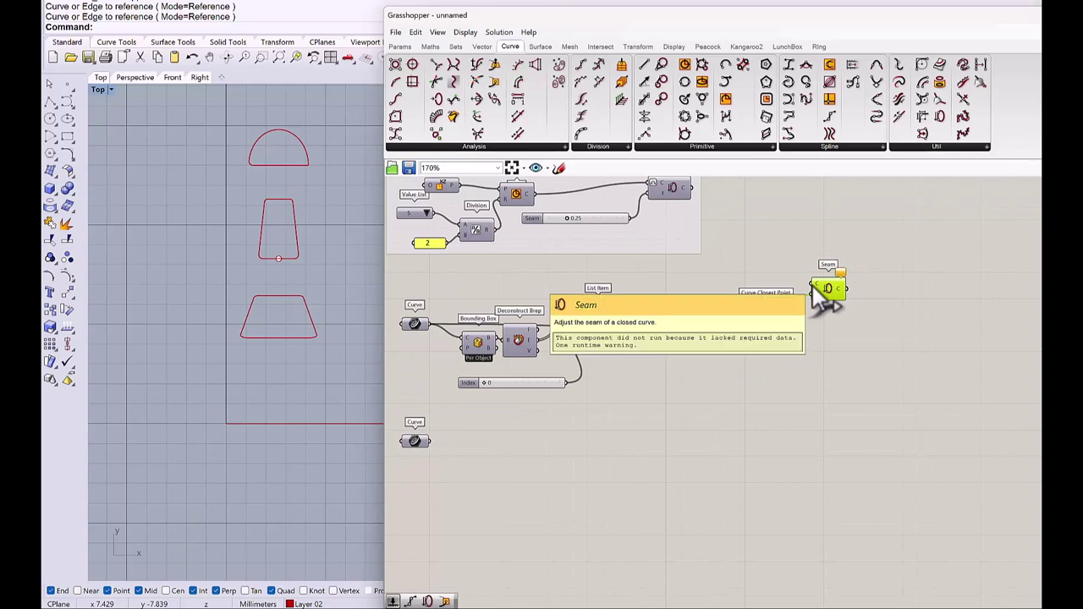
pyautogui.moveTo(812, 286); pyautogui.dragTo(435, 327)
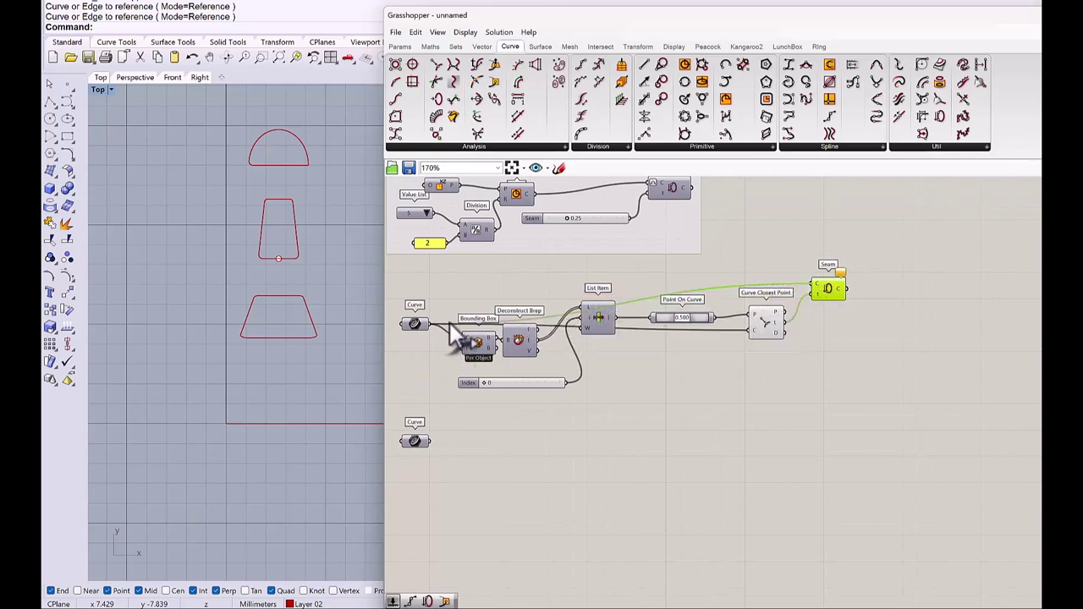
# Reparameterize the curve inputs of both Seam and Curve Closest Point
pyautogui.scroll(4, 813, 309)
pyautogui.scroll(1, 813, 309)
pyautogui.click(787, 336)
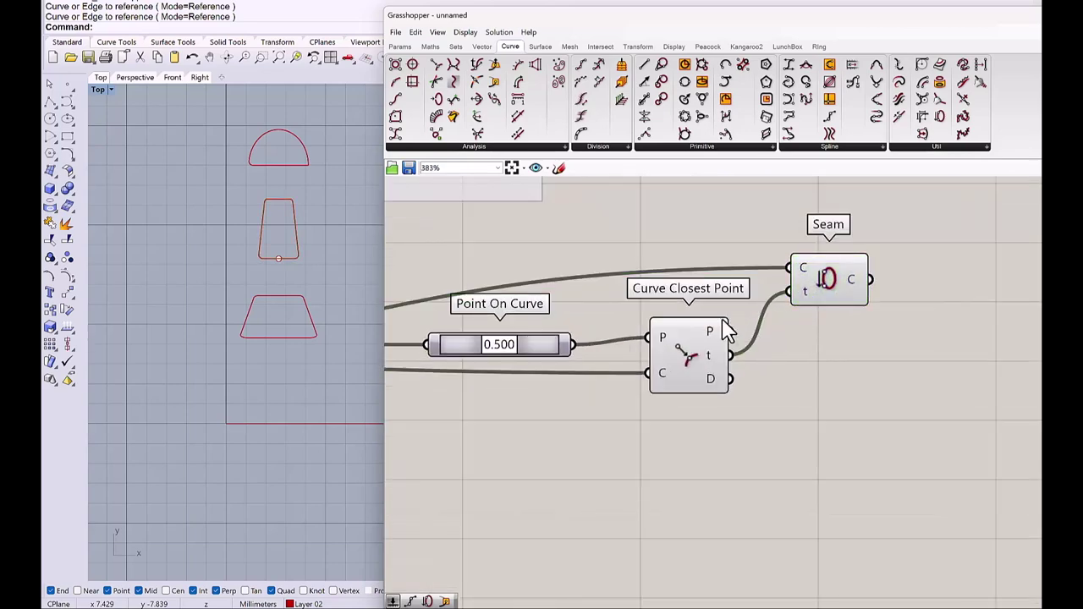
pyautogui.moveTo(721, 320); pyautogui.dragTo(633, 330, button='right')
pyautogui.scroll(2, 739, 271)
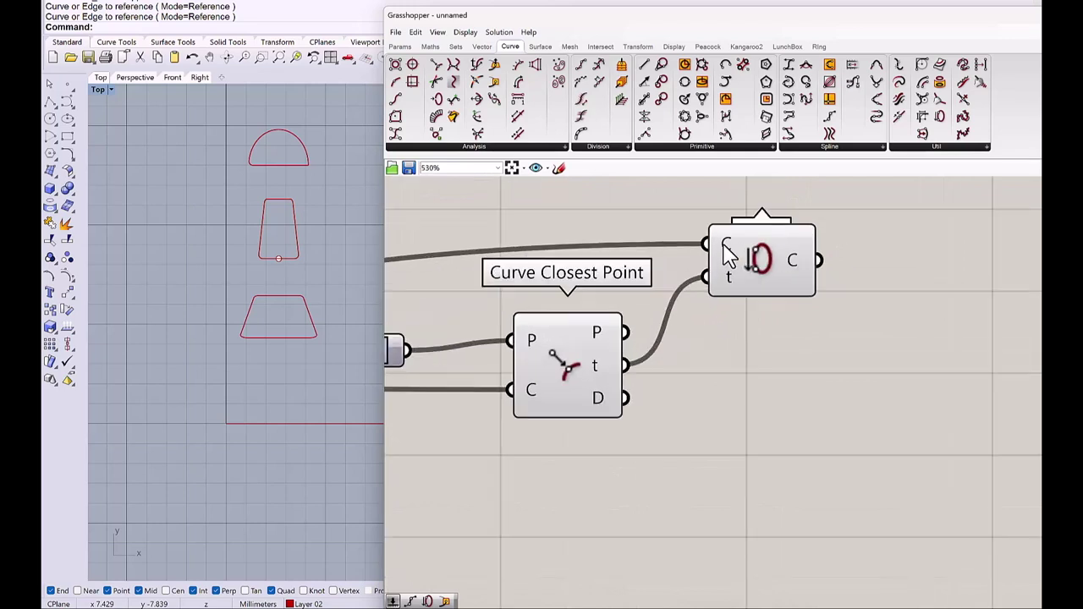
pyautogui.rightClick(726, 254)
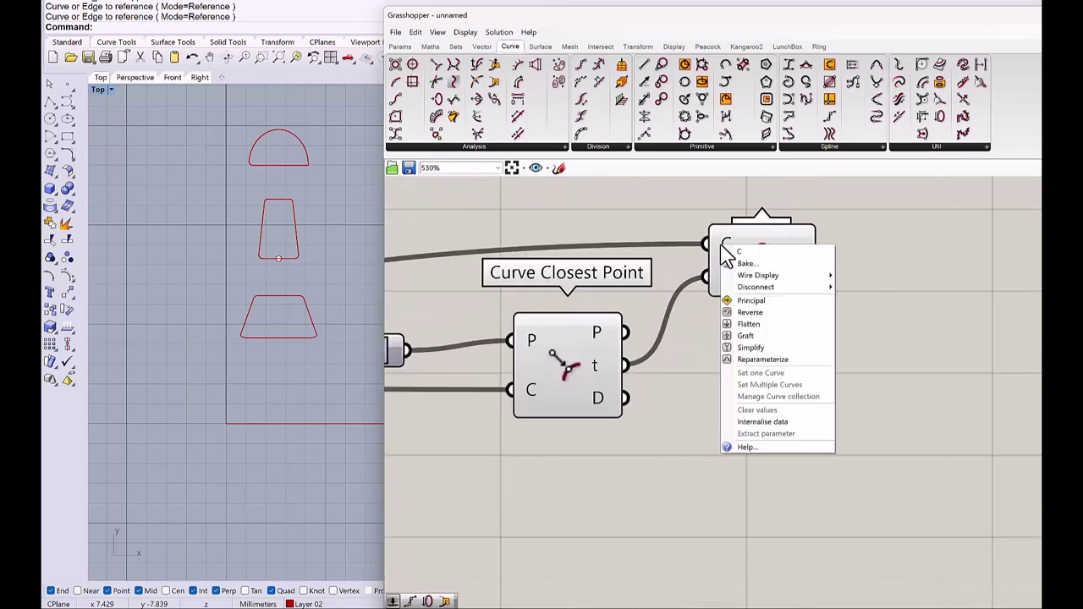
pyautogui.click(731, 360)
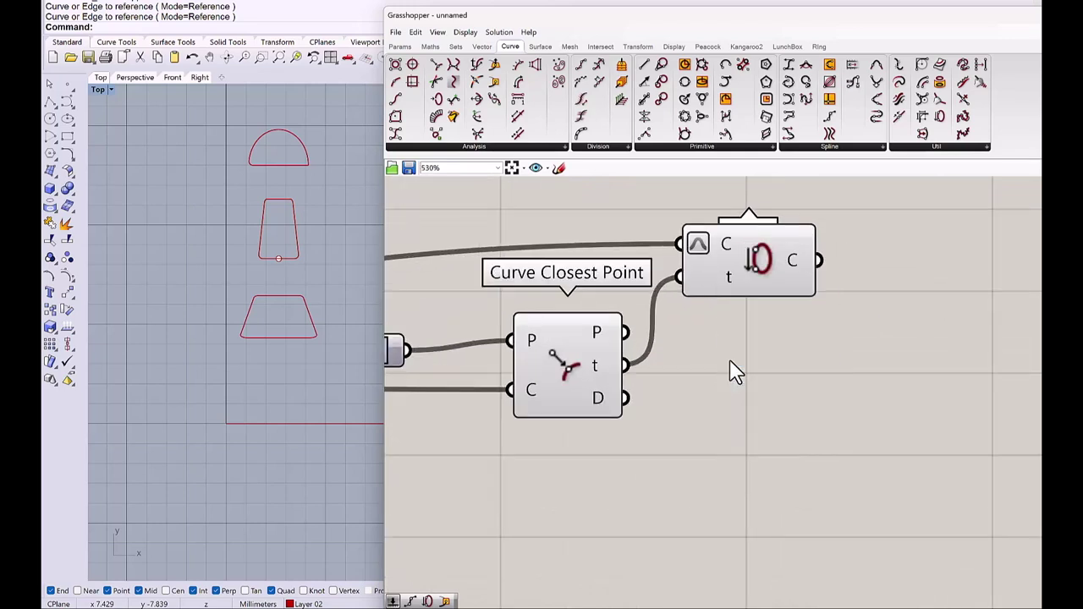
pyautogui.rightClick(529, 388)
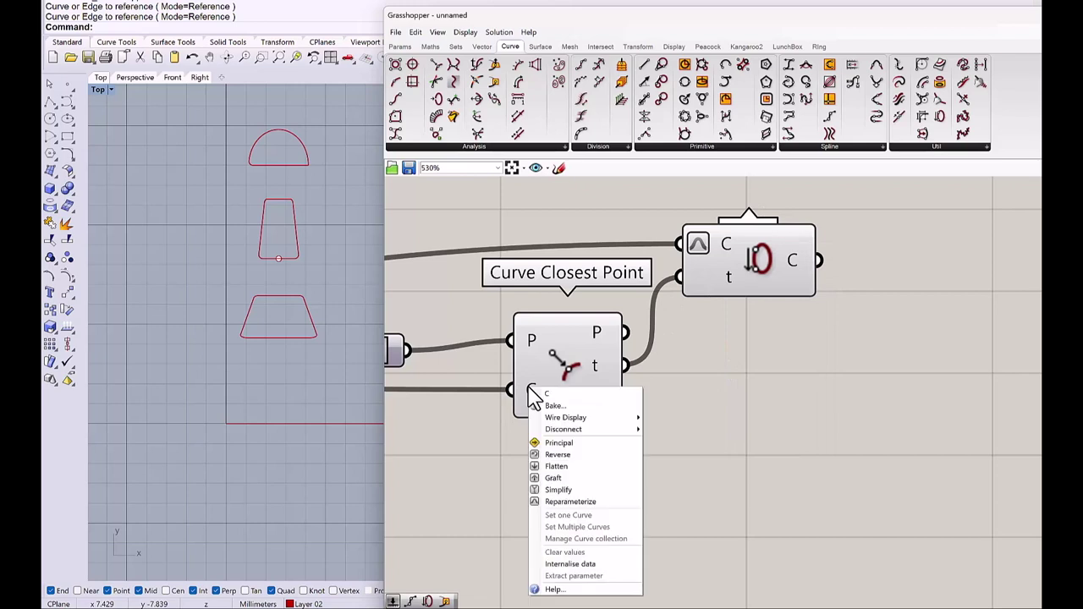
pyautogui.click(546, 502)
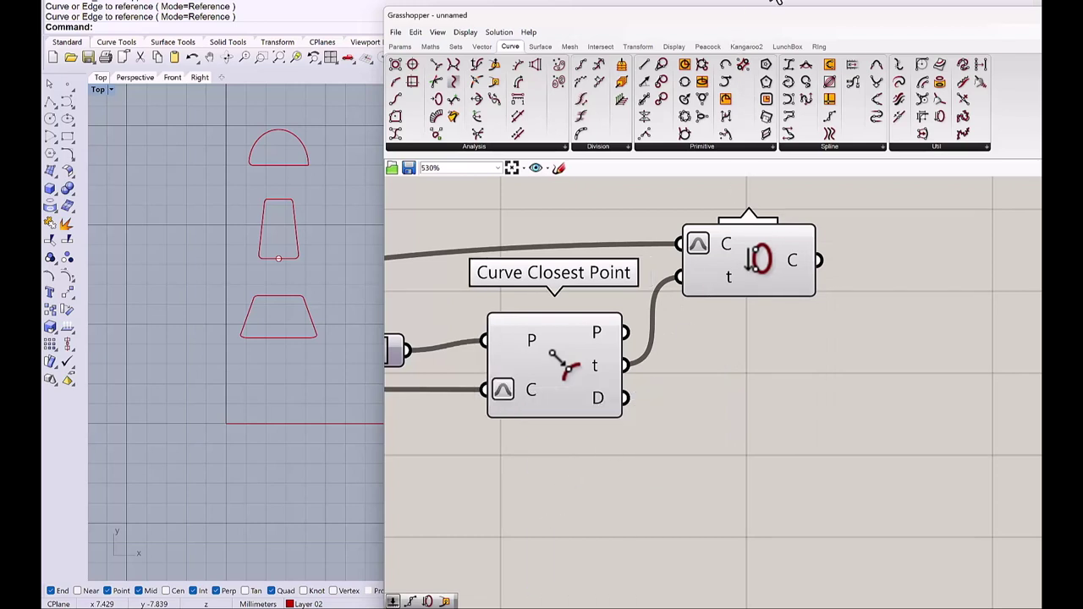
pyautogui.scroll(-1, 780, 6)
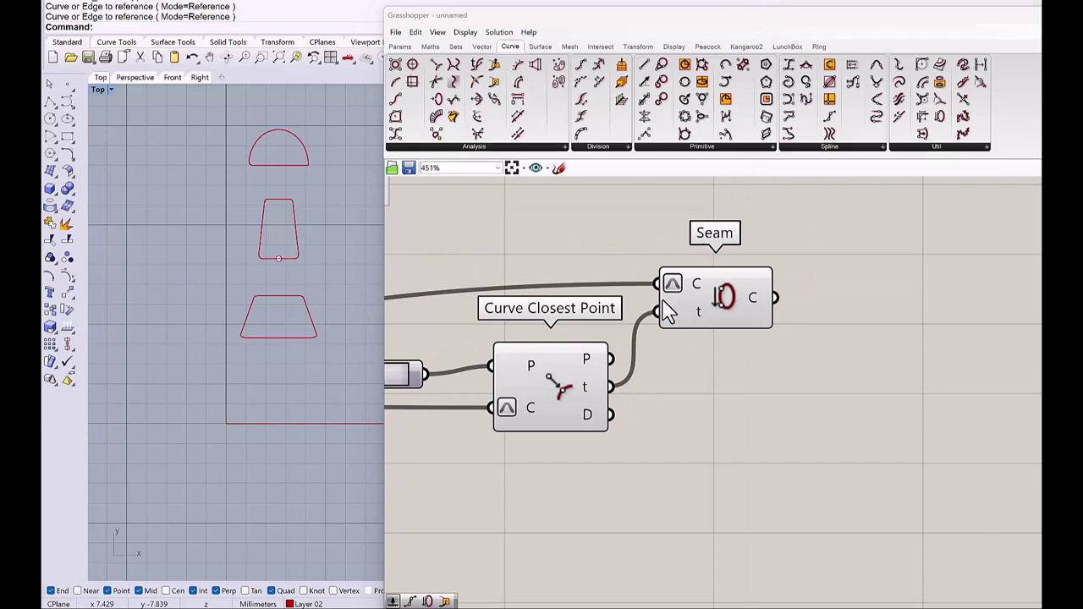
# Add a Perp Frame with a reparameterized curve input fed by the upper Seam curve
pyautogui.moveTo(667, 313)
pyautogui.scroll(-4, 667, 313)
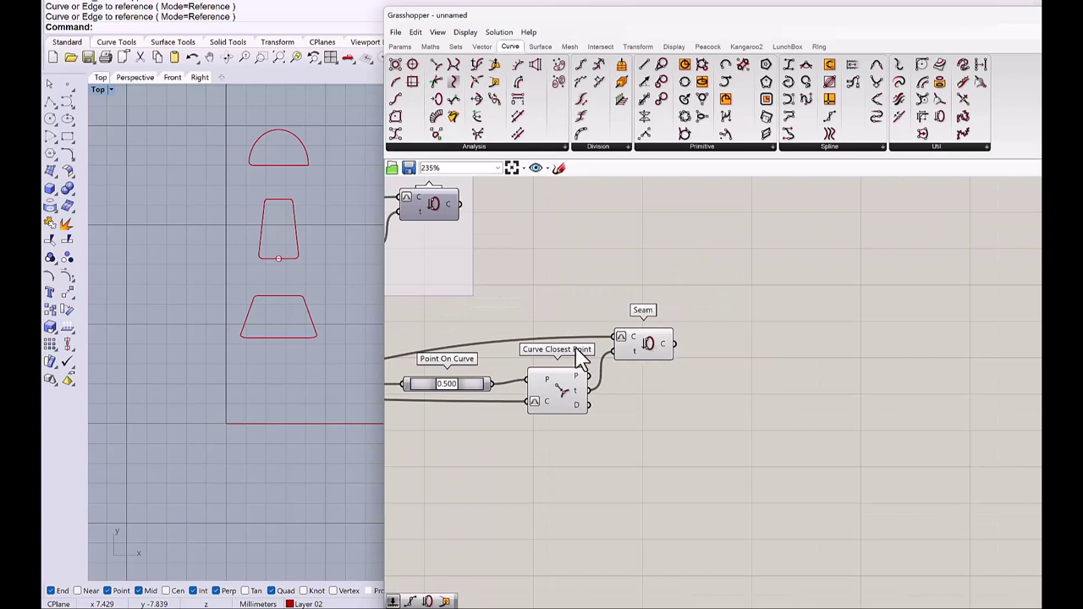
pyautogui.moveTo(461, 243); pyautogui.dragTo(503, 278, button='right')
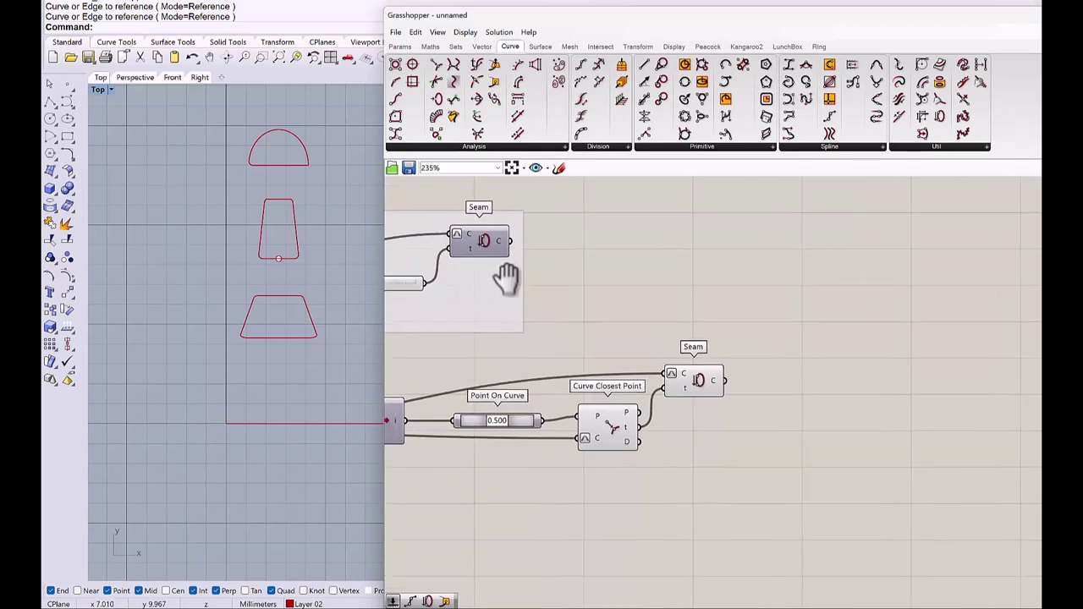
pyautogui.scroll(-4, 571, 290)
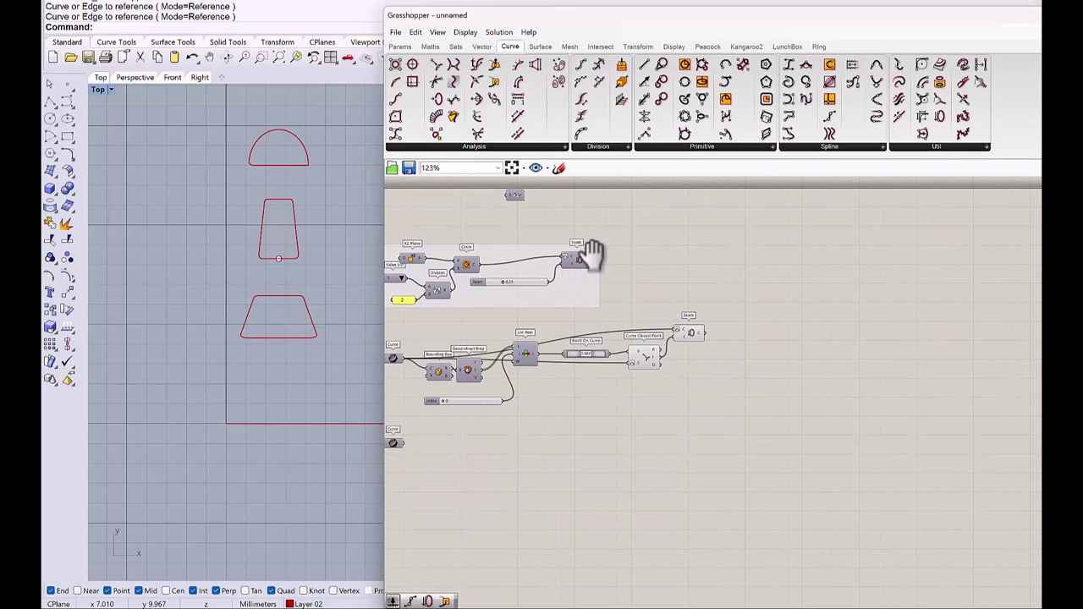
pyautogui.scroll(2, 518, 286)
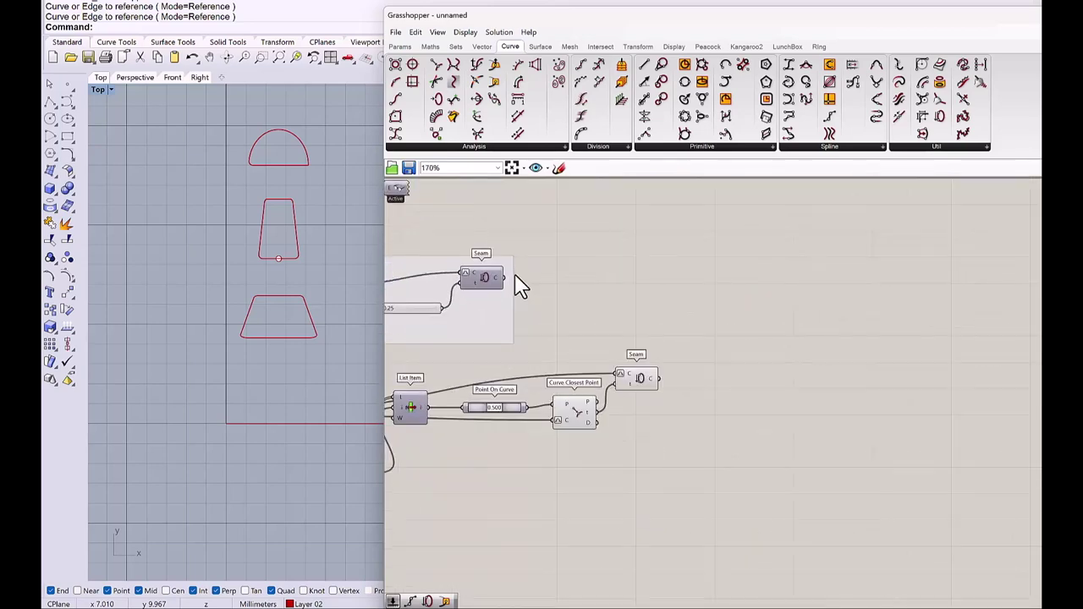
pyautogui.moveTo(454, 81); pyautogui.dragTo(613, 238)
pyautogui.scroll(5, 611, 237)
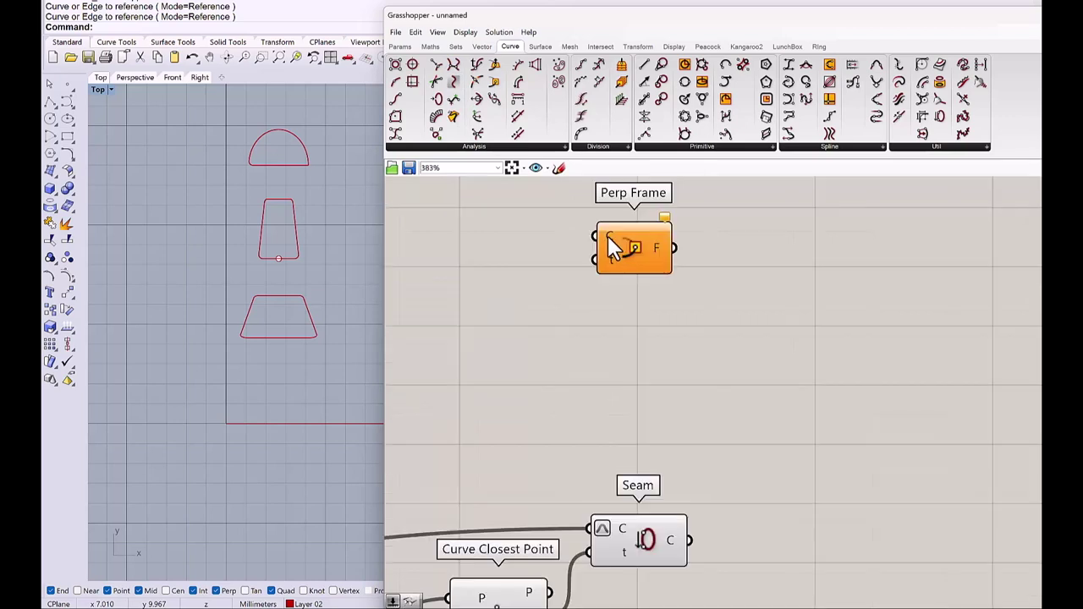
pyautogui.rightClick(608, 233)
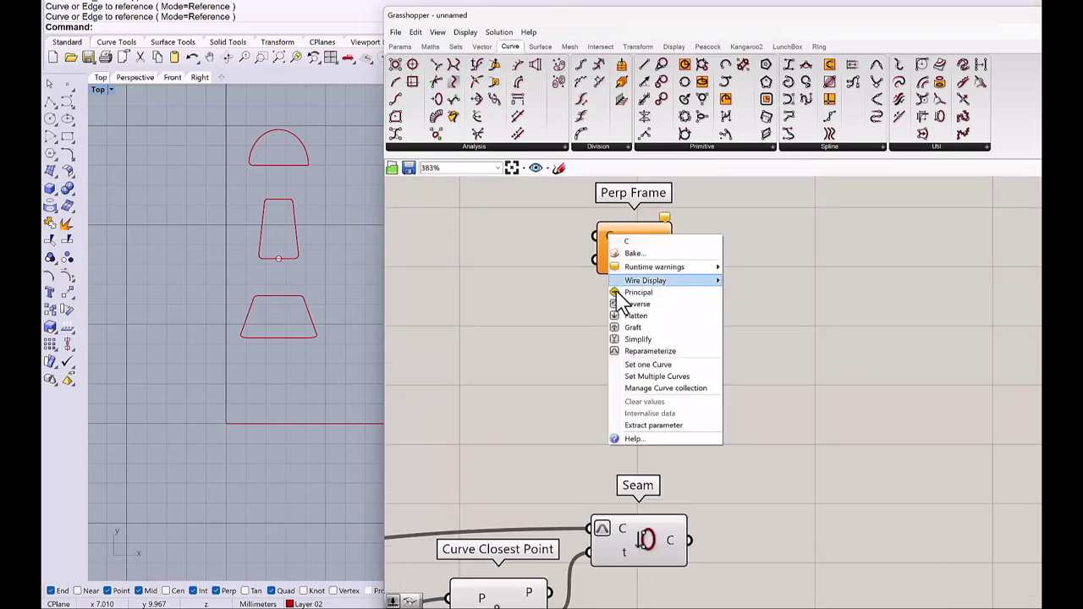
pyautogui.click(619, 353)
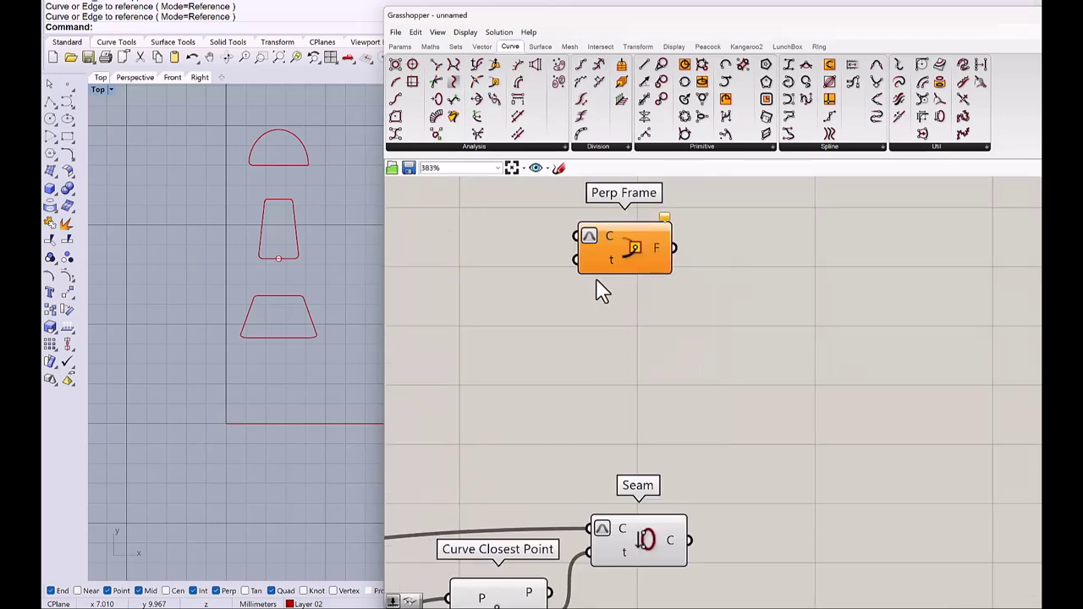
pyautogui.scroll(-3, 600, 286)
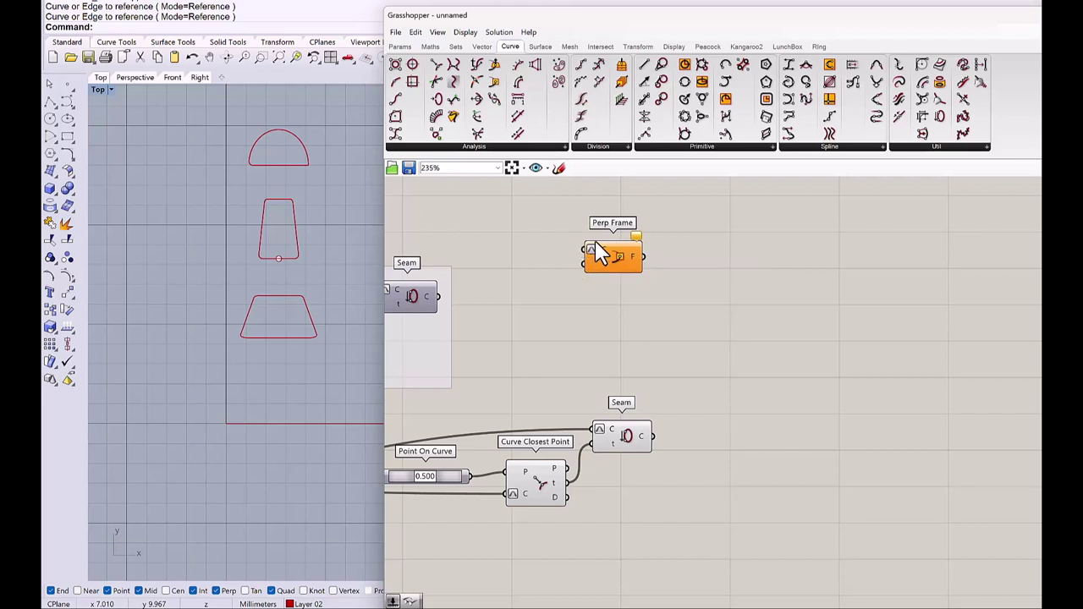
pyautogui.scroll(-5, 664, 258)
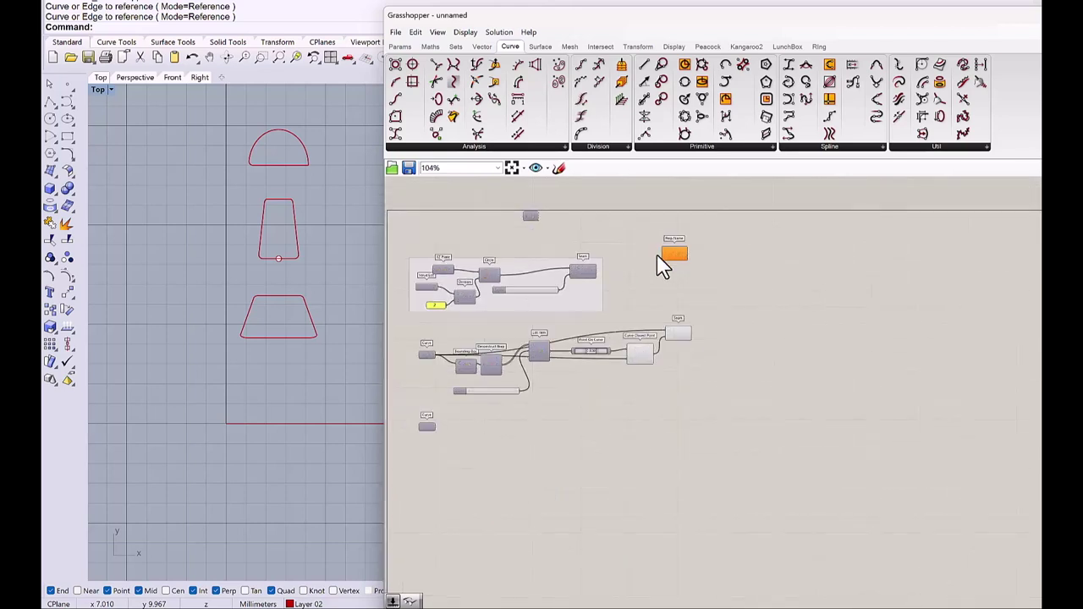
pyautogui.scroll(5, 663, 265)
pyautogui.moveTo(738, 232); pyautogui.dragTo(565, 288)
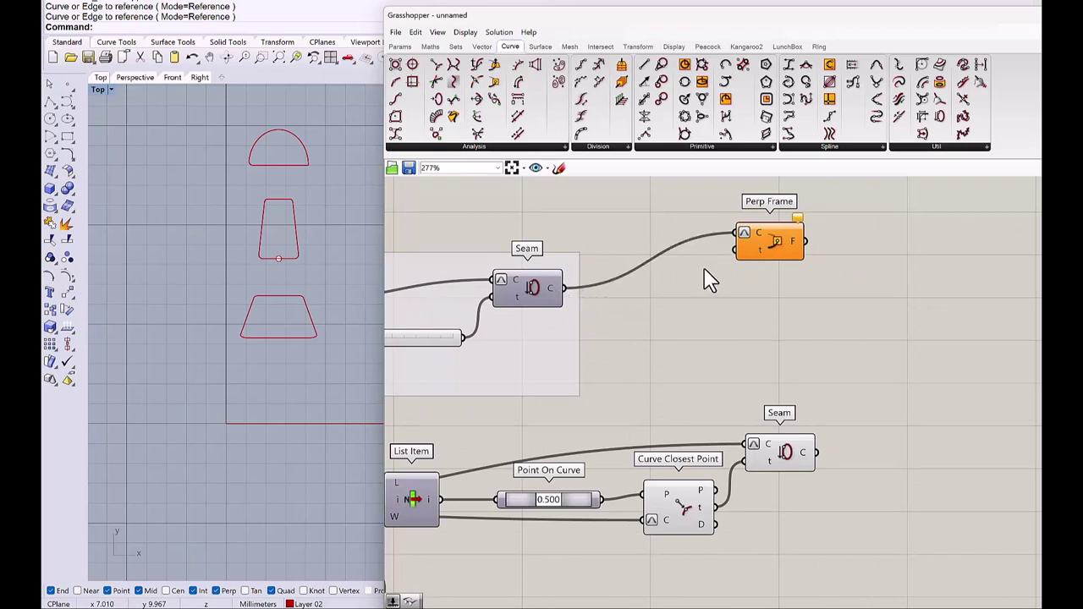
# Drive the Perp Frame's t with a number slider named Parameter at 0.00
pyautogui.doubleClick(632, 315)
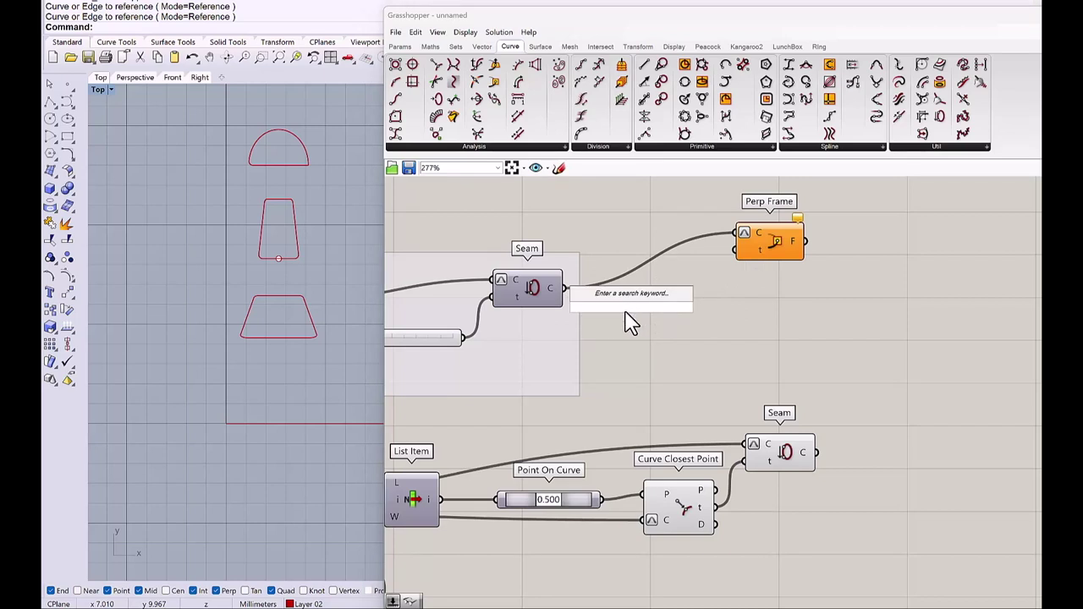
pyautogui.write('slider')
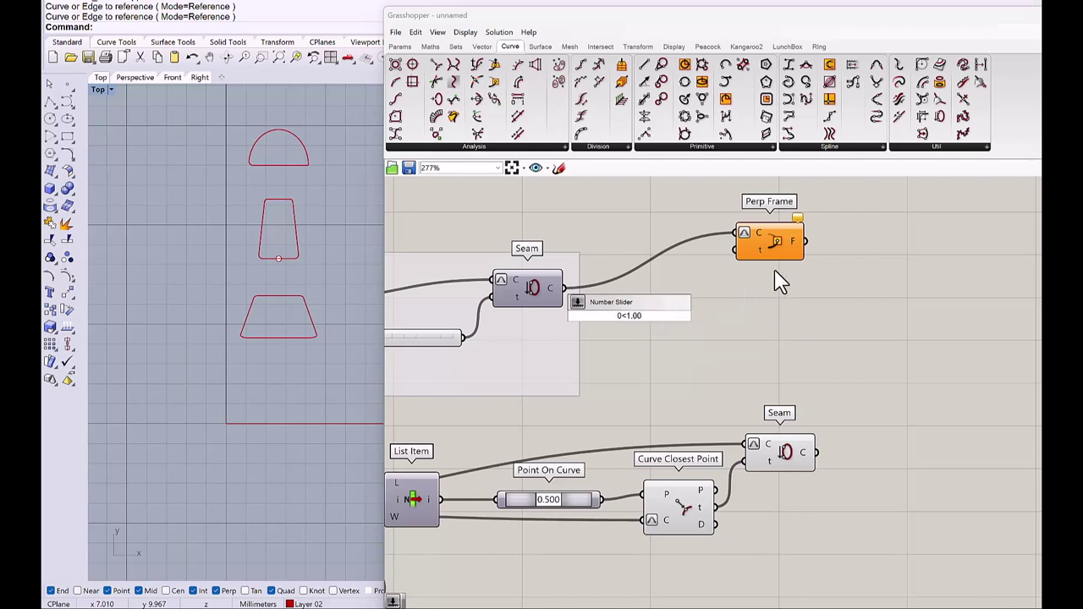
pyautogui.press('Return')
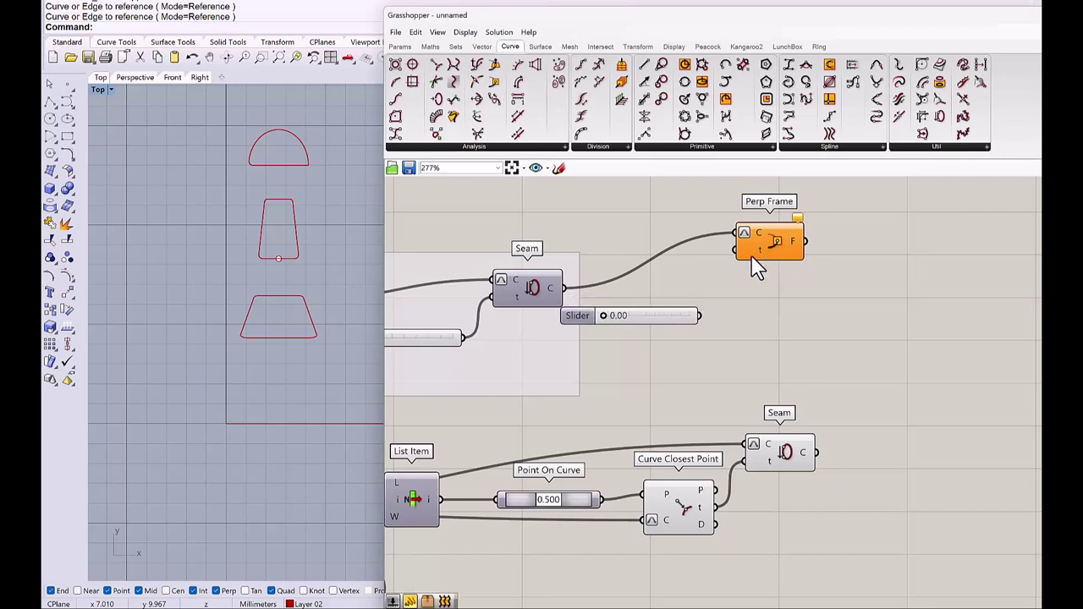
pyautogui.moveTo(736, 259); pyautogui.dragTo(701, 314)
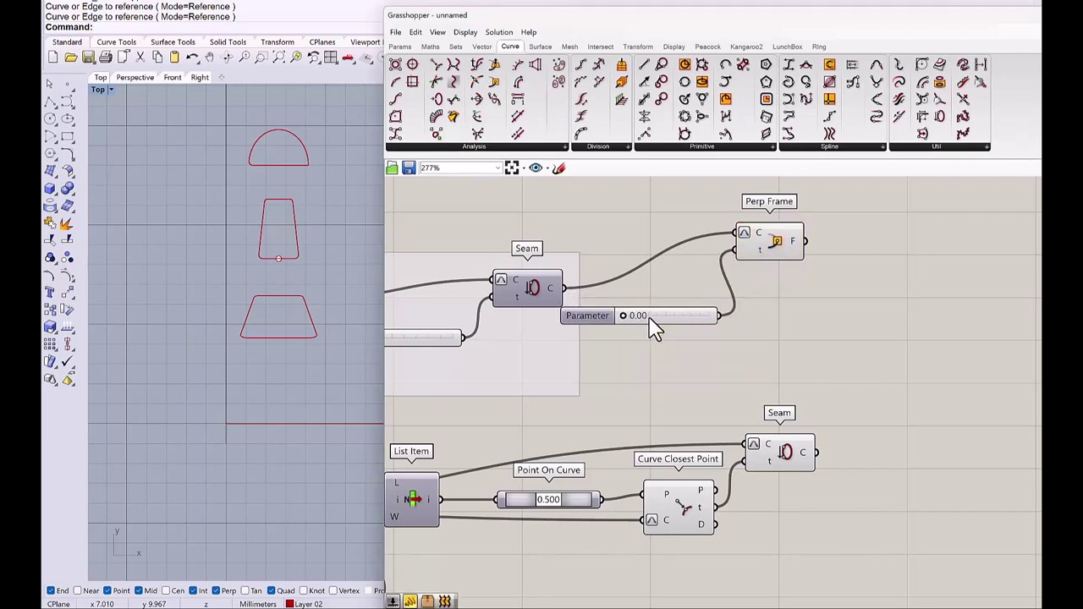
pyautogui.moveTo(764, 231); pyautogui.dragTo(633, 251, button='right')
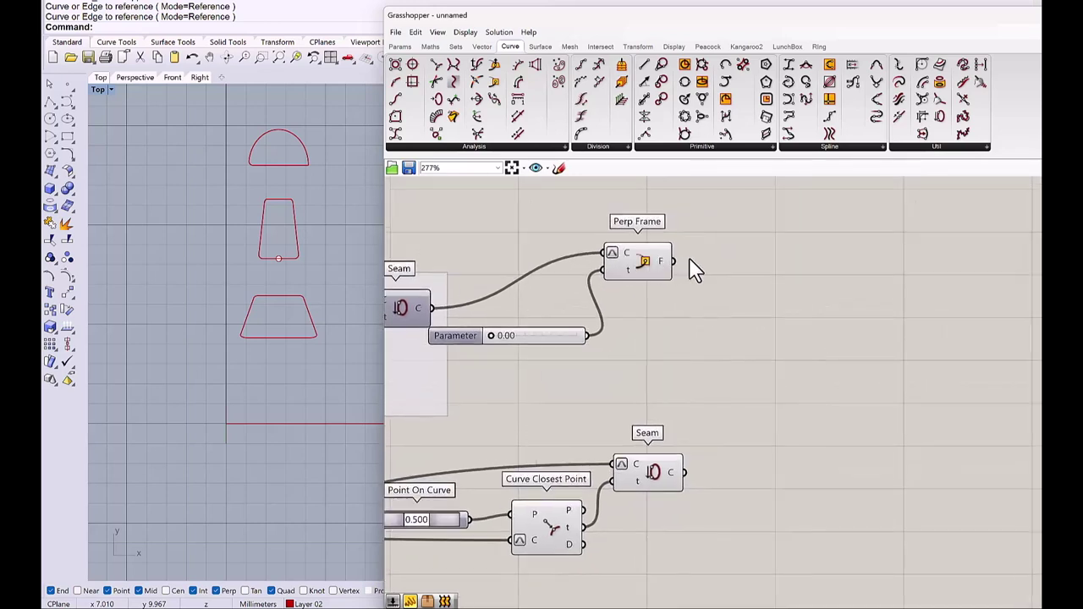
# Add a Rotate Plane next to the Perp Frame and feed it the frame
pyautogui.doubleClick(760, 267)
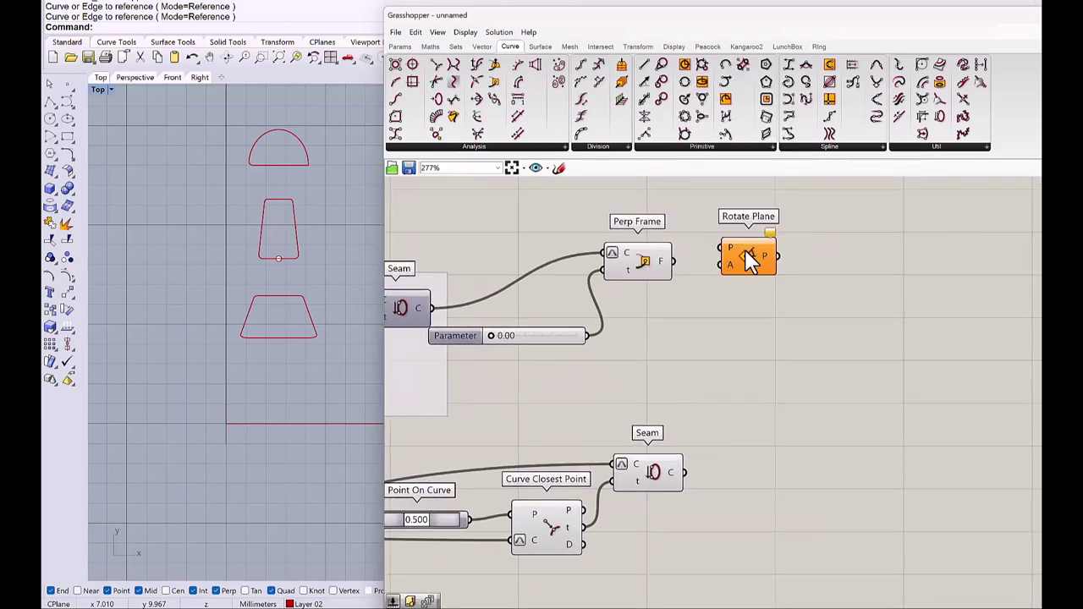
pyautogui.moveTo(748, 259); pyautogui.dragTo(786, 251)
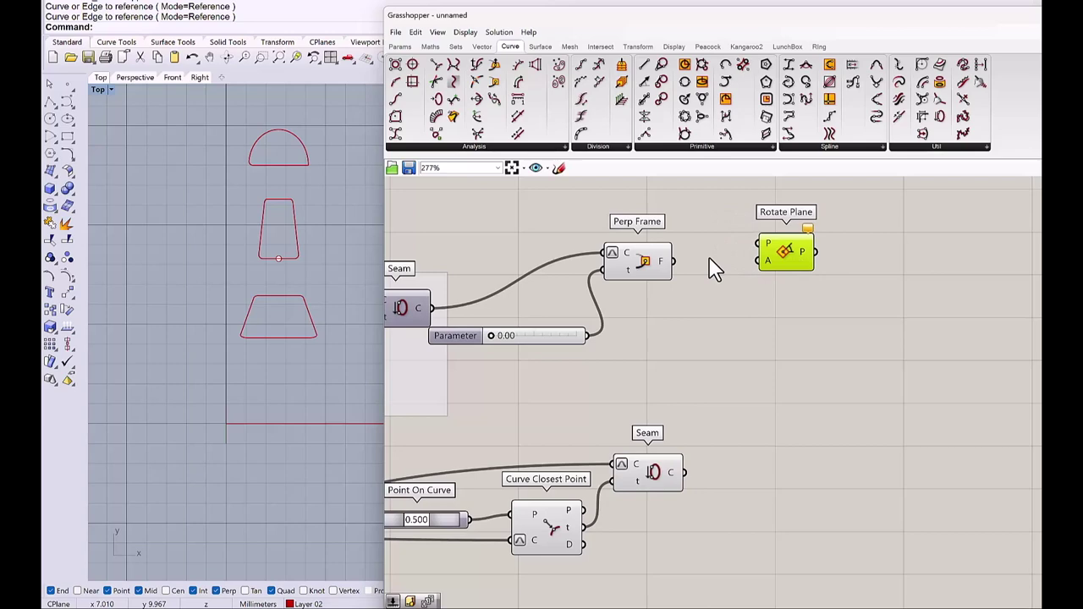
pyautogui.moveTo(674, 263); pyautogui.dragTo(753, 244)
pyautogui.click(136, 77)
pyautogui.scroll(2, 774, 302)
pyautogui.moveTo(773, 303); pyautogui.dragTo(625, 319, button='right')
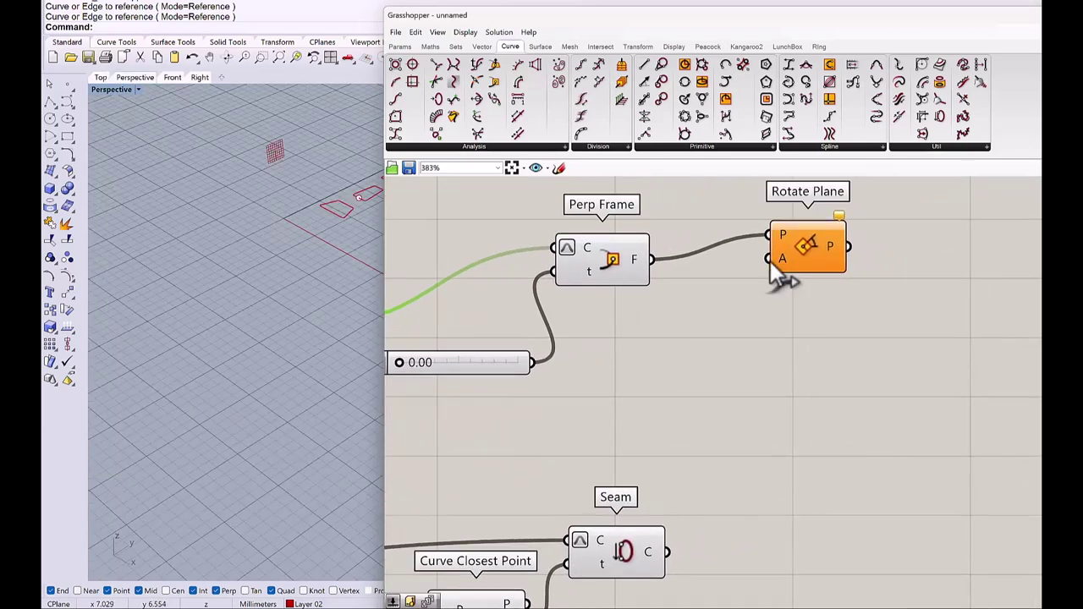
pyautogui.click(675, 326)
# Set the rotation angle in degrees from an Angle number slider at 90
pyautogui.doubleClick(669, 313)
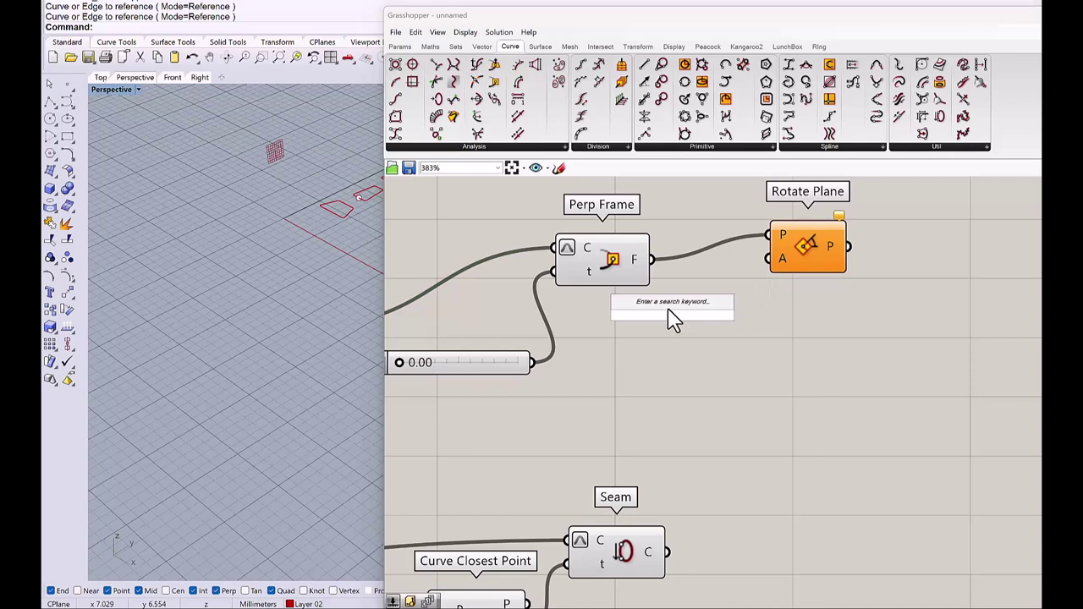
pyautogui.write('Number Slider')
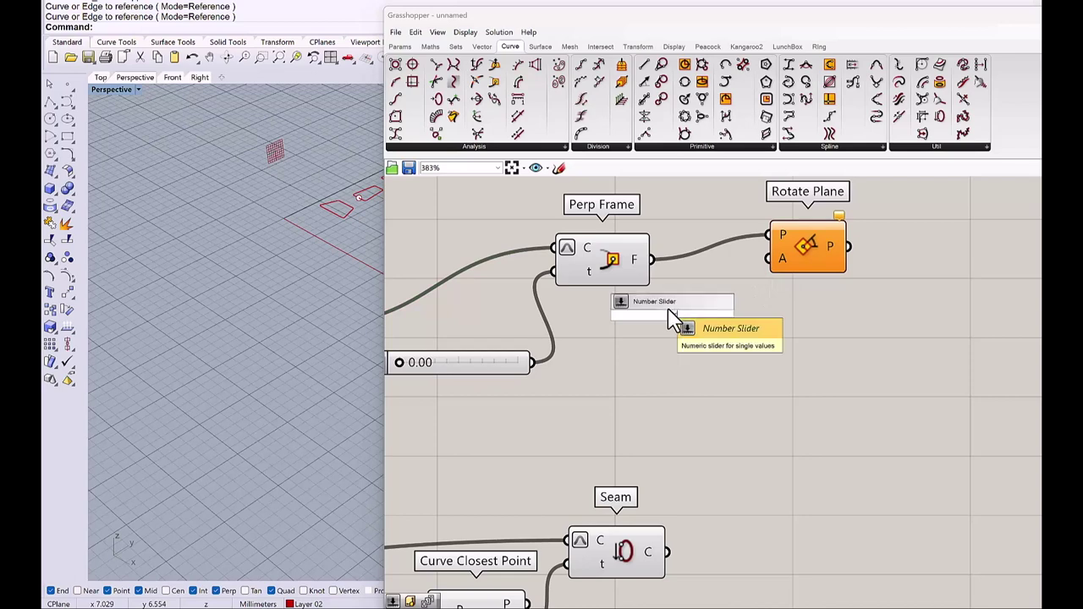
pyautogui.press('Return')
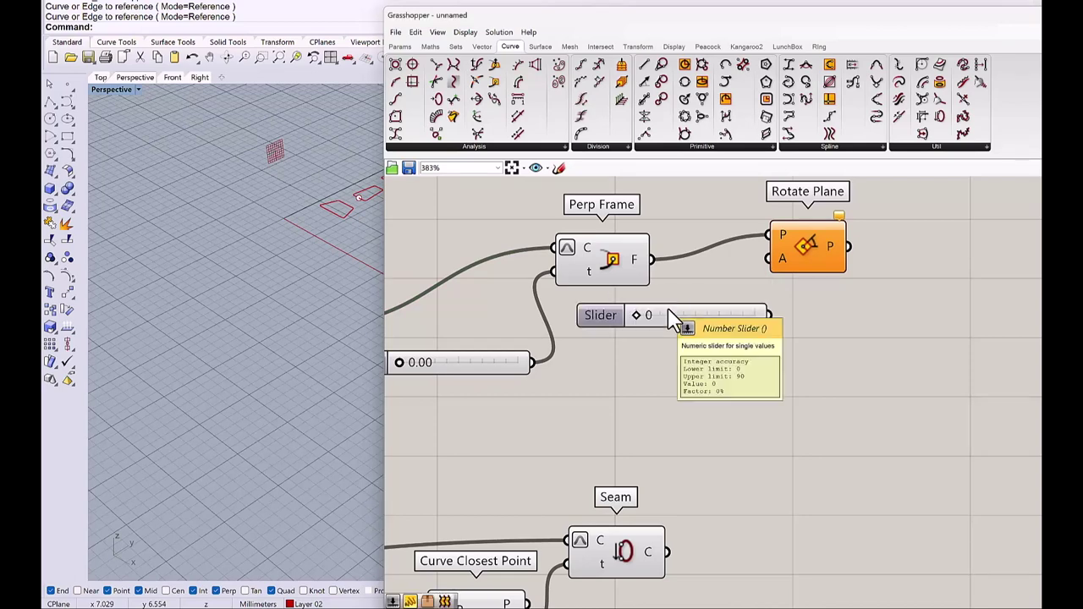
pyautogui.moveTo(772, 307); pyautogui.dragTo(771, 314)
pyautogui.scroll(2, 773, 283)
pyautogui.rightClick(774, 281)
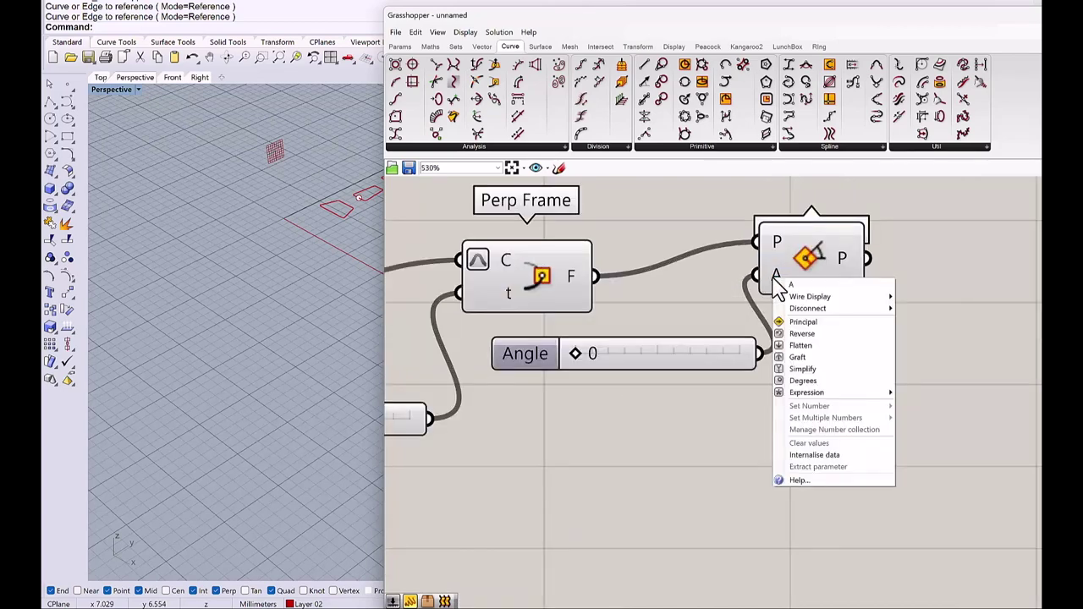
pyautogui.click(804, 383)
pyautogui.scroll(-2, 677, 356)
pyautogui.moveTo(624, 358); pyautogui.dragTo(647, 355)
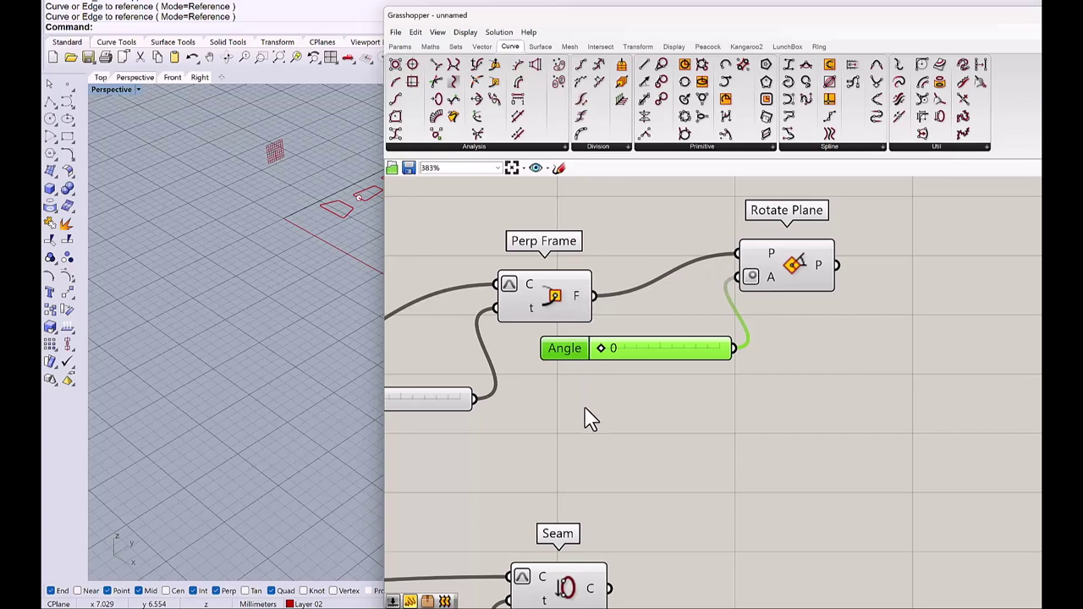
pyautogui.moveTo(601, 348); pyautogui.dragTo(677, 349)
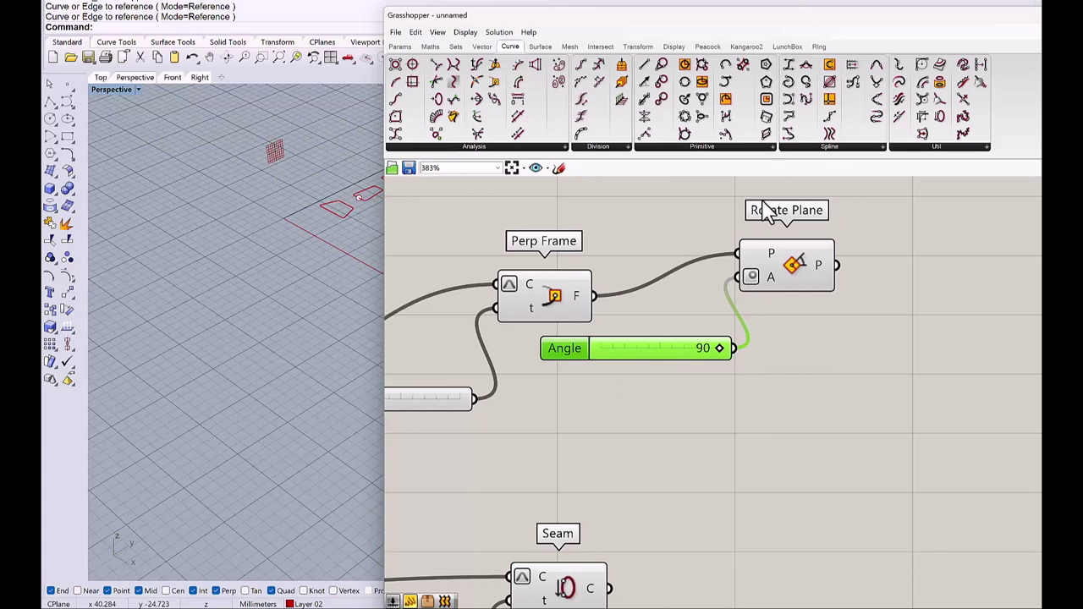
pyautogui.scroll(-2, 758, 306)
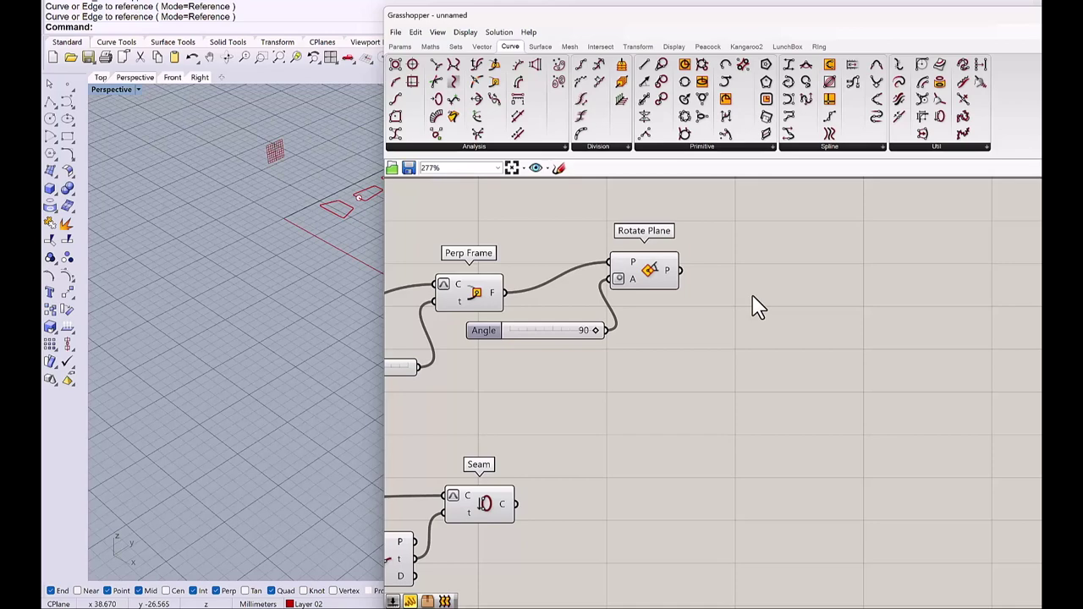
# Add an Orient taking the lower Seam curve, Curve Closest Point as source and rotated plane as target
pyautogui.doubleClick(783, 305)
pyautogui.write('orient')
pyautogui.press('Return')
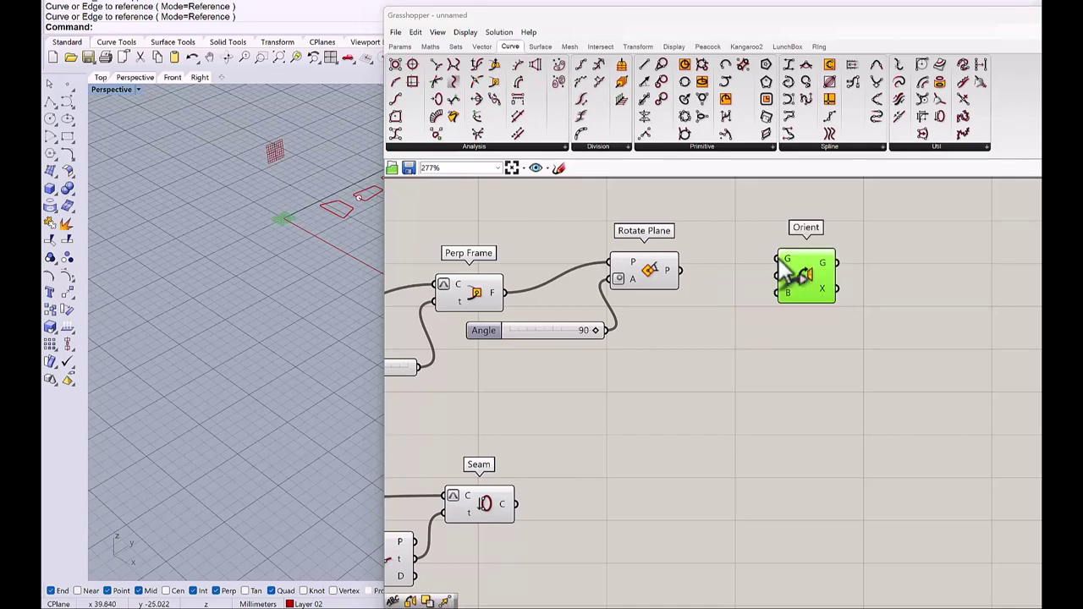
pyautogui.moveTo(778, 260); pyautogui.dragTo(527, 503)
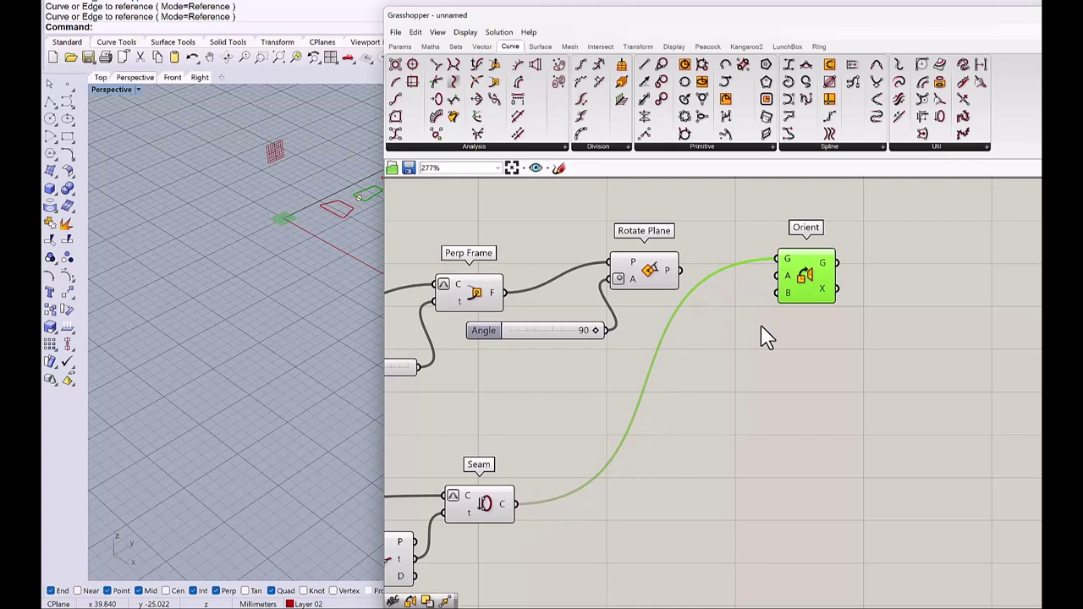
pyautogui.scroll(-2, 799, 302)
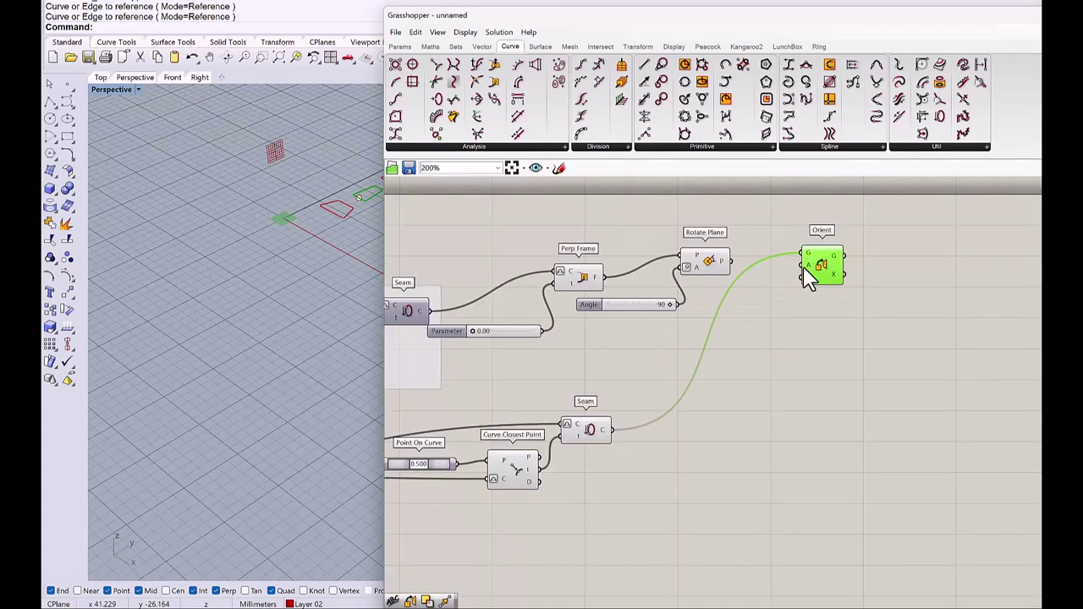
pyautogui.moveTo(736, 370); pyautogui.dragTo(503, 525)
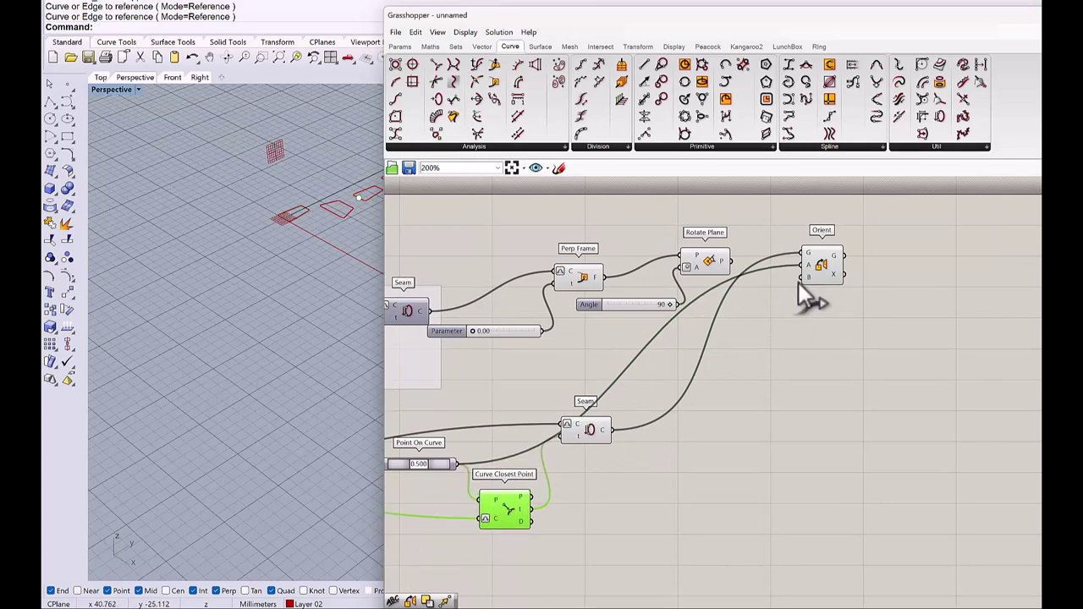
pyautogui.moveTo(754, 258); pyautogui.dragTo(732, 265)
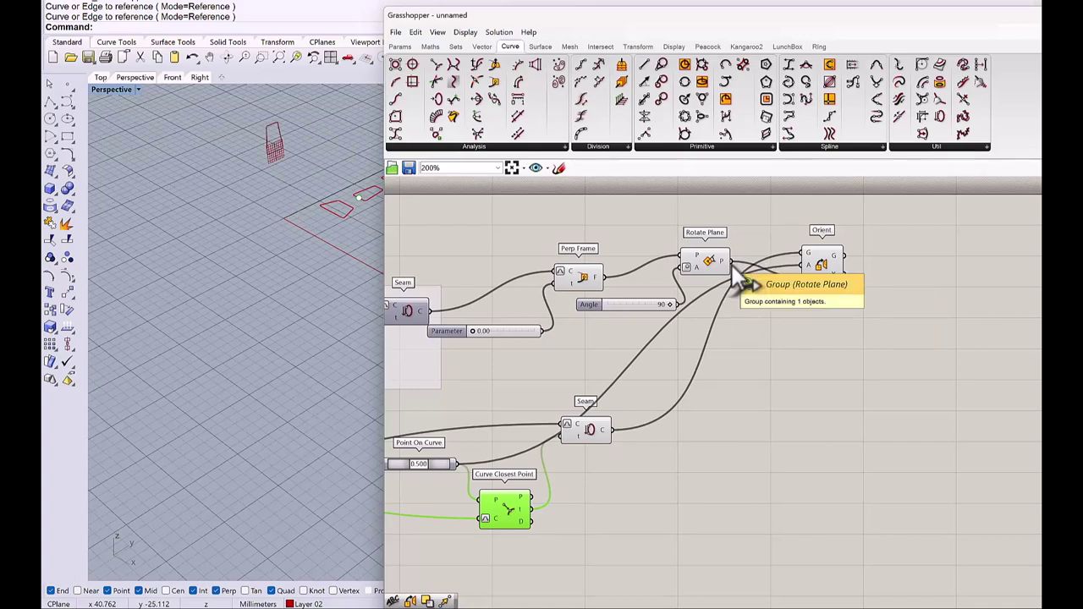
# Select the upper Seam component and switch Rhino to the Perspective viewport
pyautogui.hotkey('ctrl', 'F3')
pyautogui.scroll(-2, 644, 326)
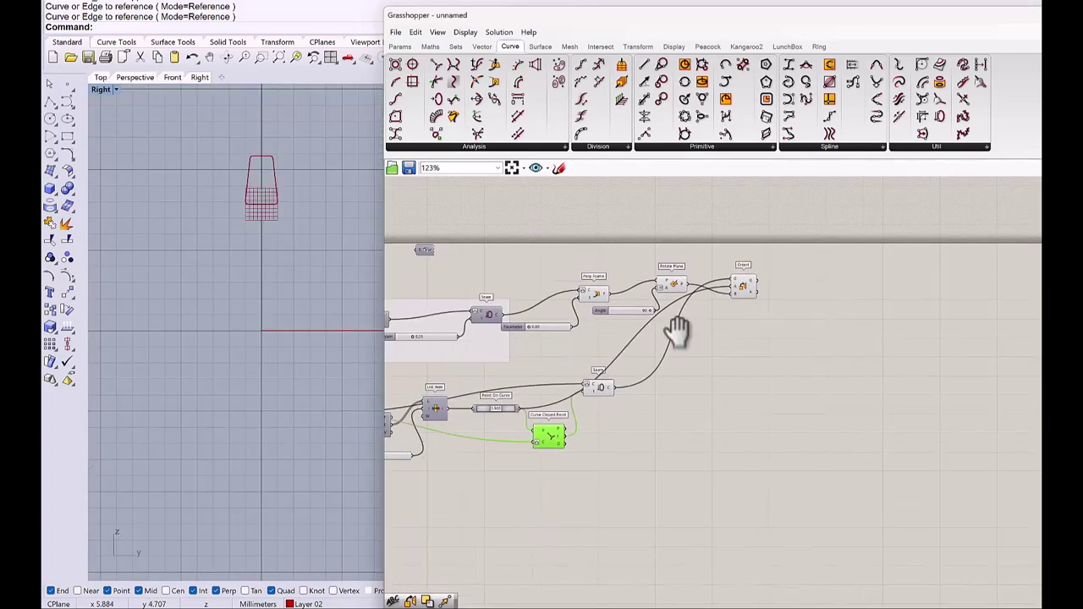
pyautogui.scroll(-1, 459, 364)
pyautogui.scroll(4, 616, 337)
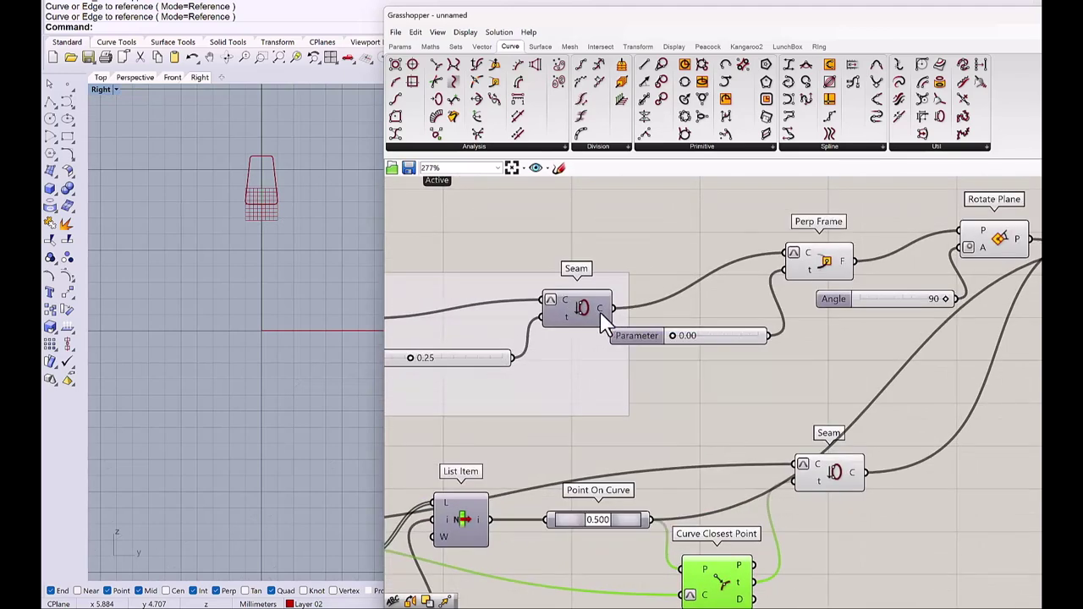
pyautogui.click(583, 312)
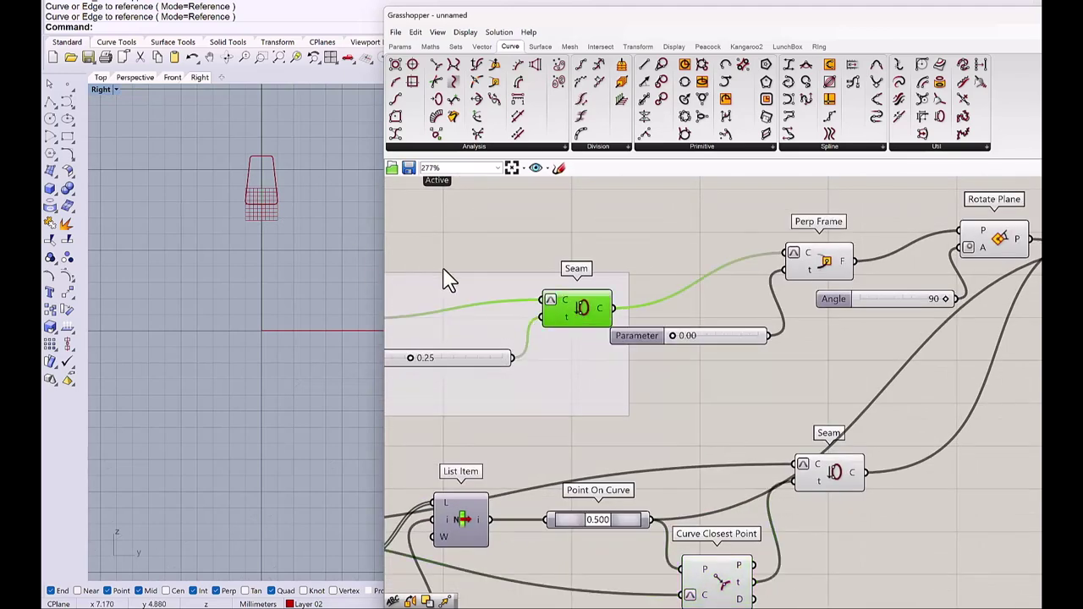
pyautogui.scroll(1, 584, 314)
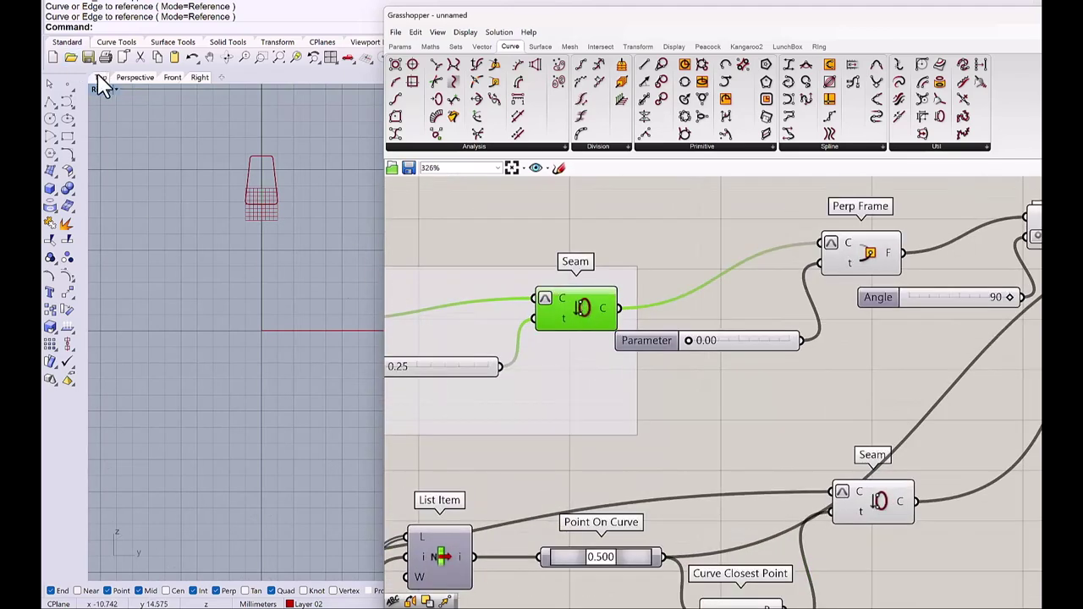
pyautogui.click(137, 77)
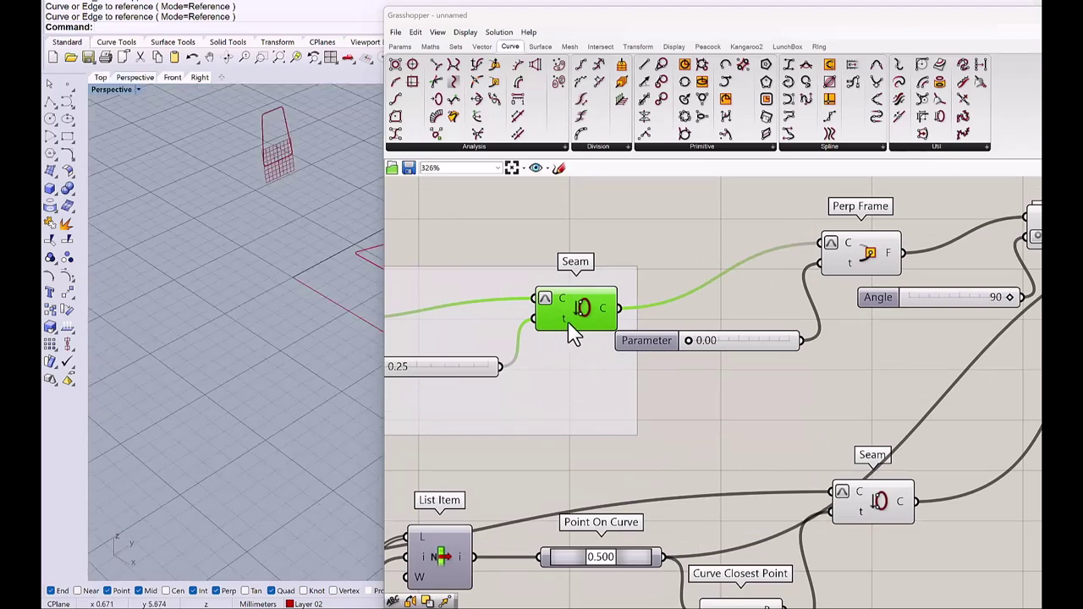
# Enable preview on the upper Seam so its green circle shows, orbiting to inspect it
pyautogui.rightClick(584, 303)
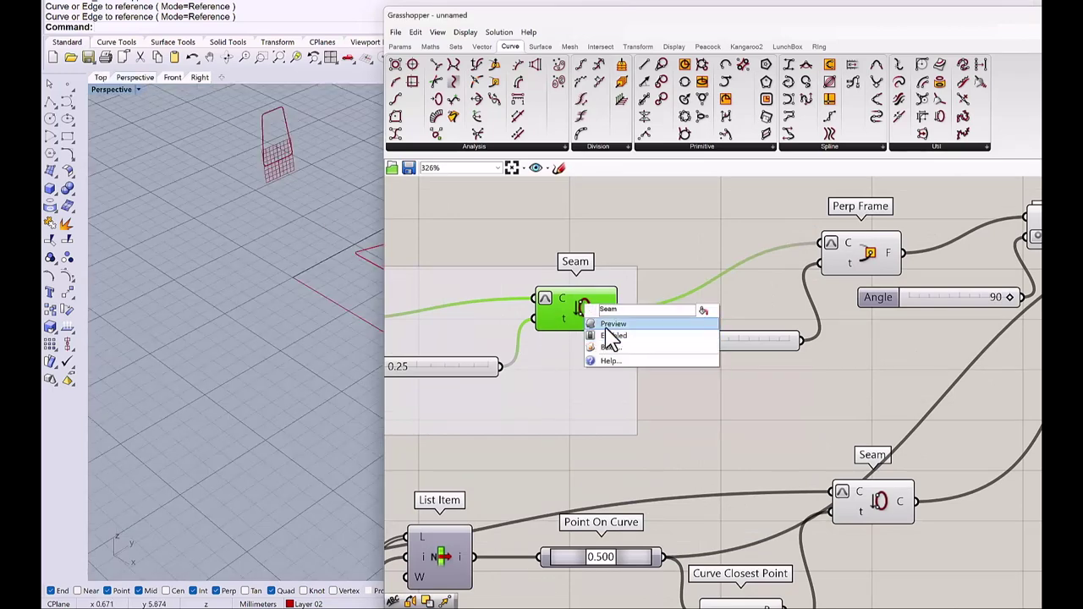
pyautogui.click(608, 326)
pyautogui.moveTo(290, 368); pyautogui.dragTo(310, 286, button='right')
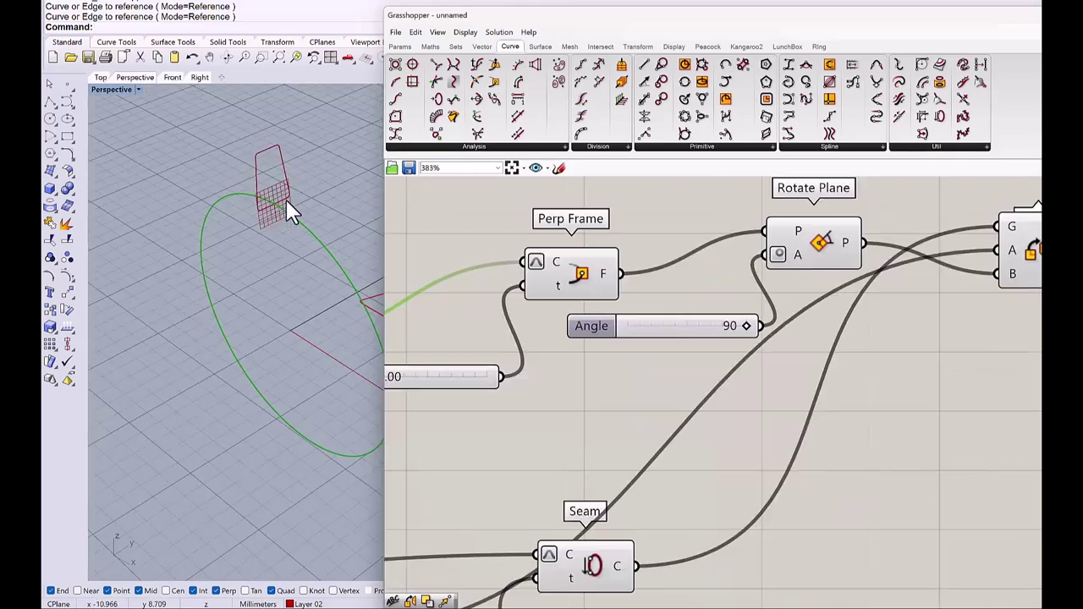
pyautogui.moveTo(286, 199); pyautogui.dragTo(289, 196, button='right')
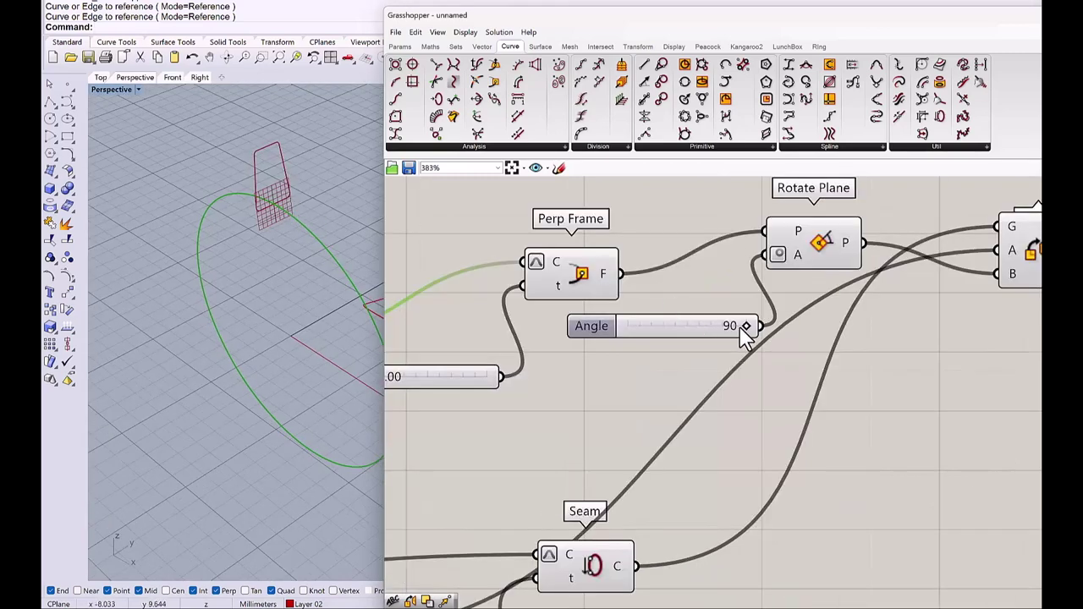
# Test the Angle slider, returning it to 90, and bring the Orient node into view
pyautogui.moveTo(745, 326)
pyautogui.mouseDown()
pyautogui.moveTo(718, 327)
pyautogui.moveTo(750, 327)
pyautogui.mouseUp()
pyautogui.scroll(-2, 561, 370)
pyautogui.moveTo(542, 364); pyautogui.dragTo(587, 358, button='right')
pyautogui.scroll(-1, 590, 360)
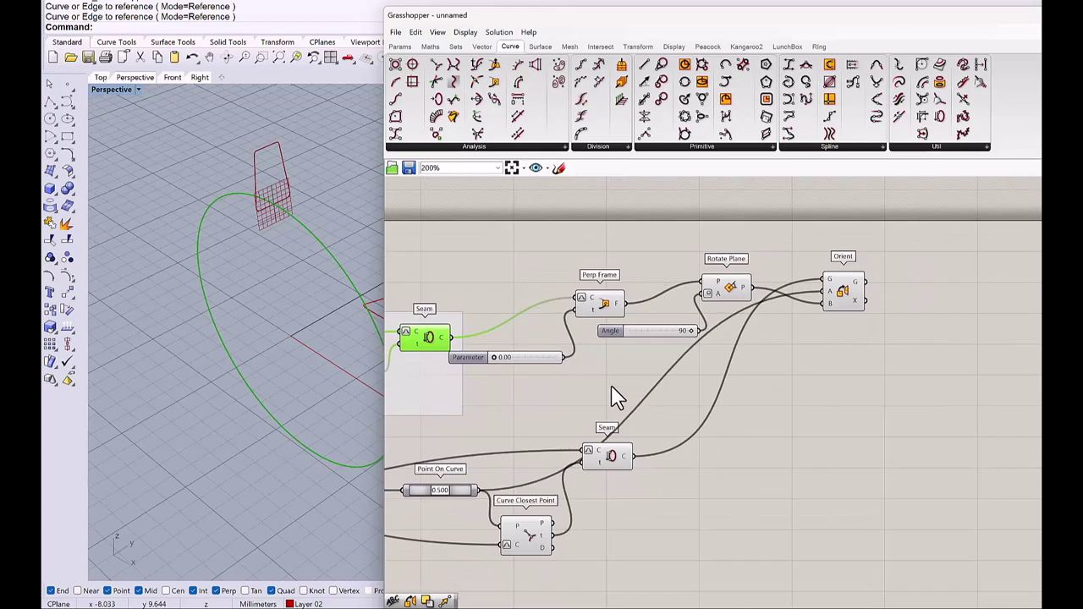
# Duplicate the Bounding Box through Curve Closest Point nodes plus Seam below the original
pyautogui.scroll(-2, 622, 415)
pyautogui.moveTo(623, 428); pyautogui.dragTo(719, 305, button='right')
pyautogui.moveTo(515, 384); pyautogui.dragTo(538, 377, button='right')
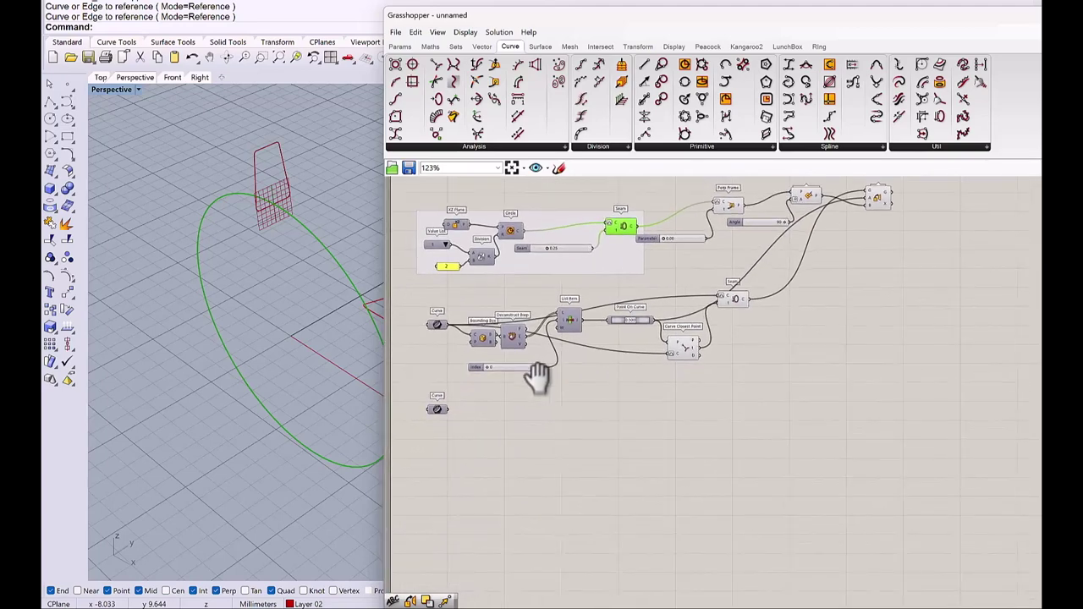
pyautogui.scroll(3, 463, 313)
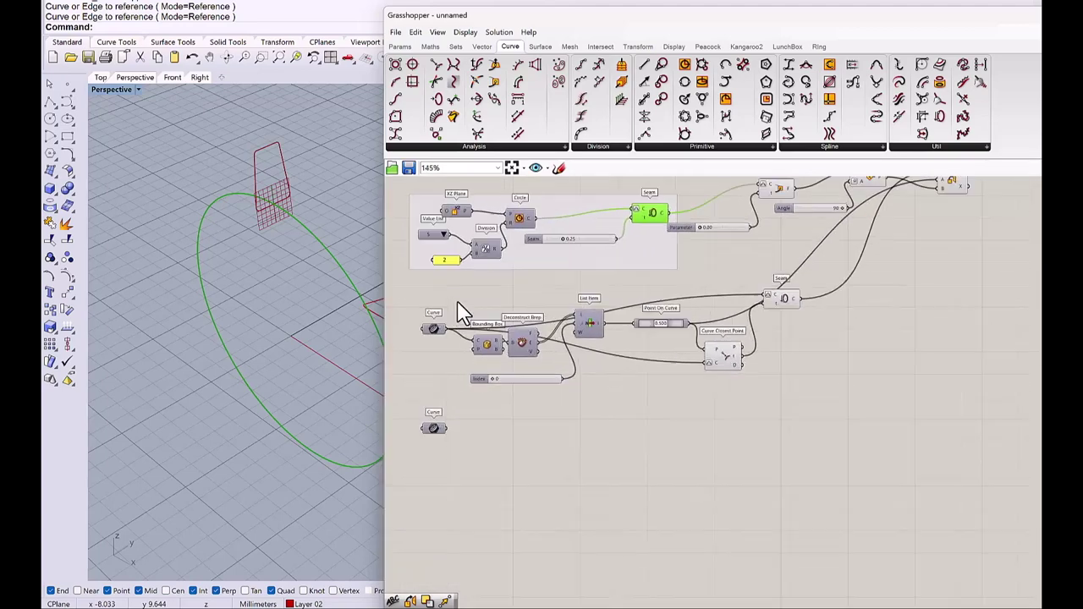
pyautogui.moveTo(458, 294); pyautogui.dragTo(799, 389)
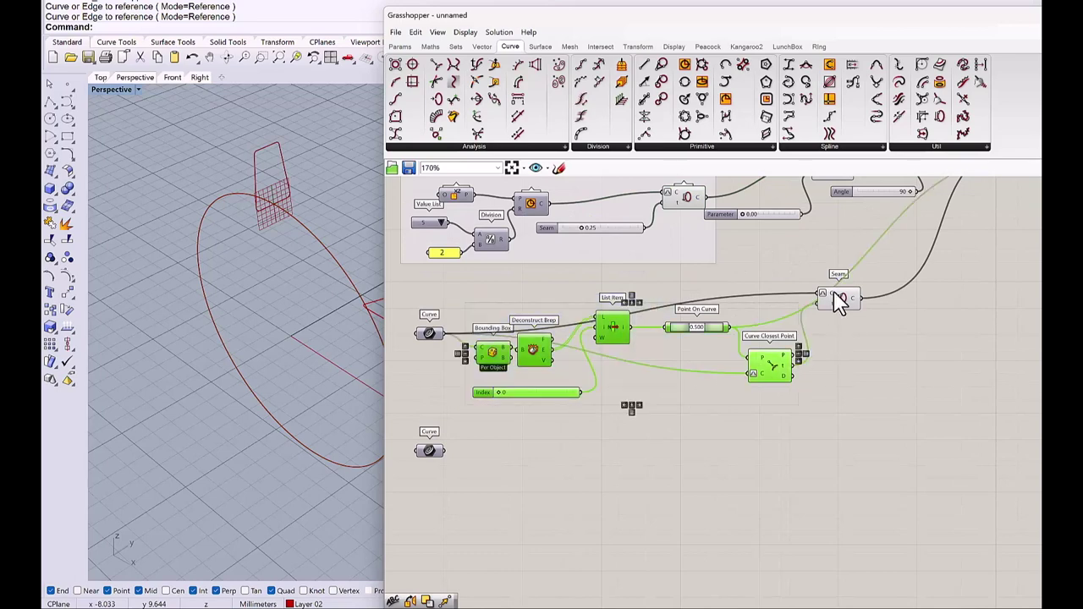
pyautogui.keyDown('shift'); pyautogui.click(839, 298); pyautogui.keyUp('shift')
pyautogui.keyDown('alt'); pyautogui.moveTo(641, 339); pyautogui.dragTo(658, 462); pyautogui.keyUp('alt')
pyautogui.moveTo(836, 416); pyautogui.dragTo(751, 407)
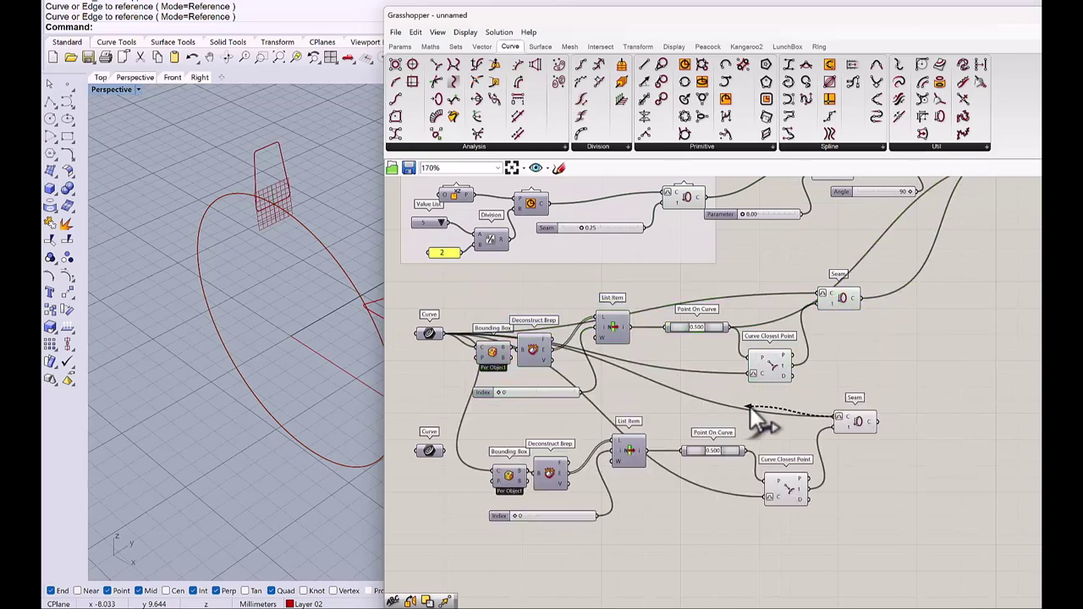
# Wire the lower Curve into the copied Seam and Curve Closest Point, tidying the upper nodes
pyautogui.moveTo(659, 406); pyautogui.dragTo(442, 449)
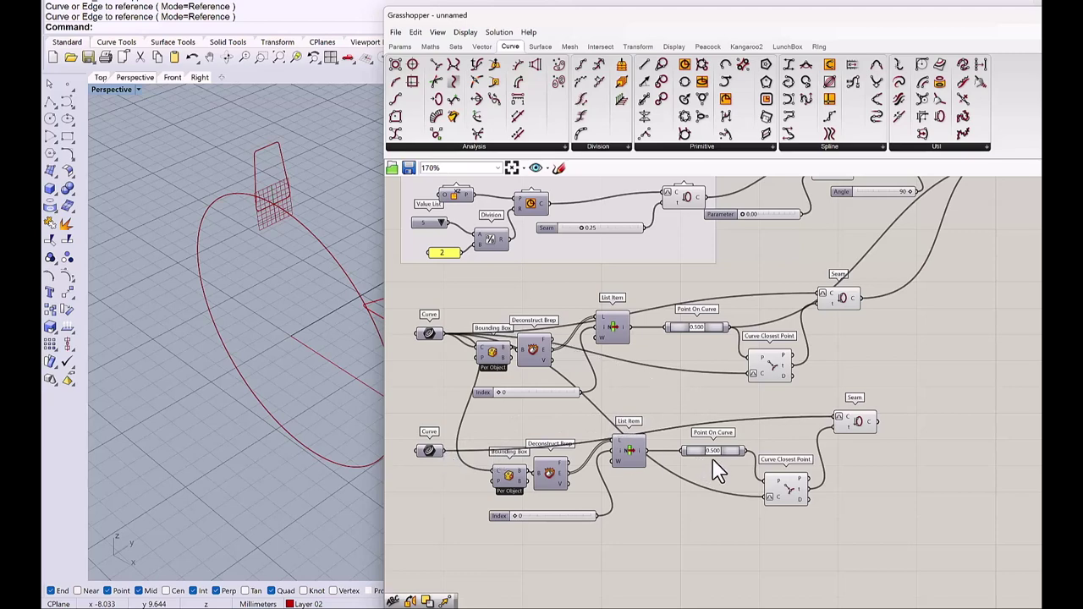
pyautogui.moveTo(548, 349); pyautogui.dragTo(578, 370)
pyautogui.moveTo(499, 362); pyautogui.dragTo(518, 384)
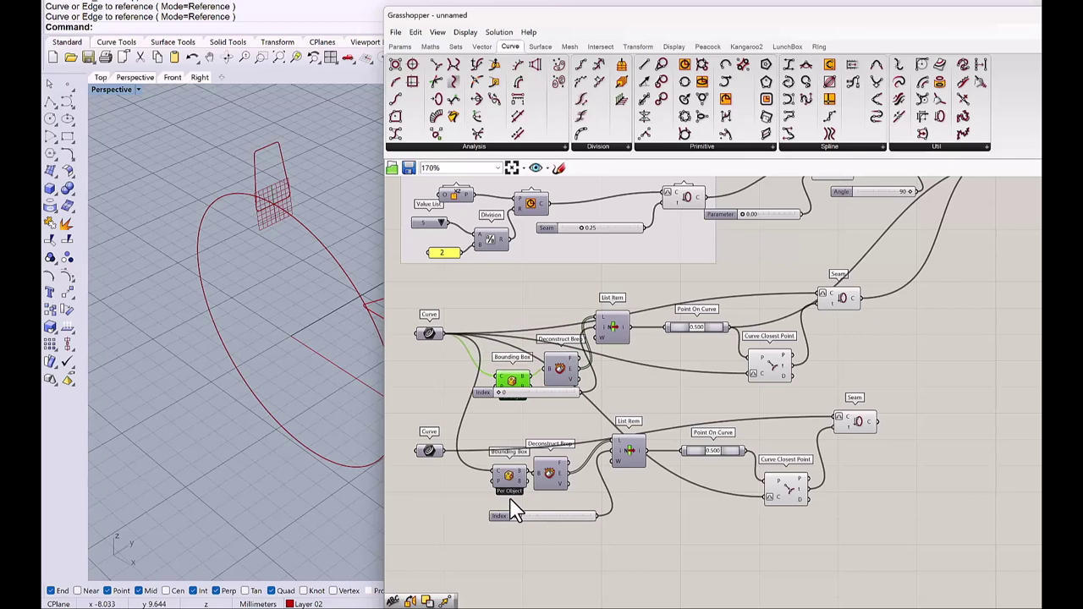
pyautogui.moveTo(494, 474); pyautogui.dragTo(447, 452)
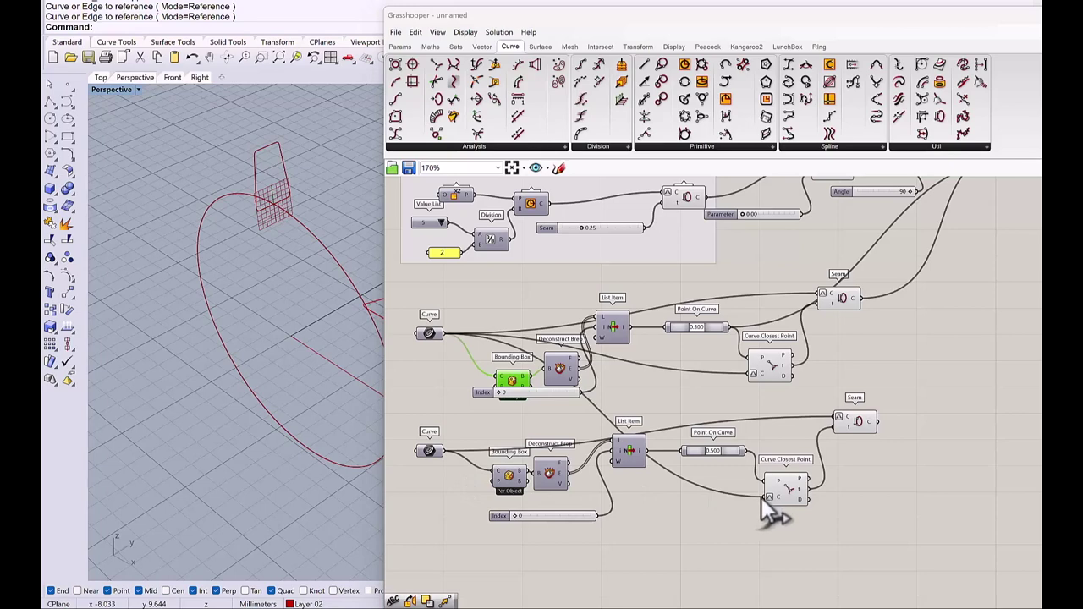
pyautogui.moveTo(762, 498); pyautogui.dragTo(441, 452)
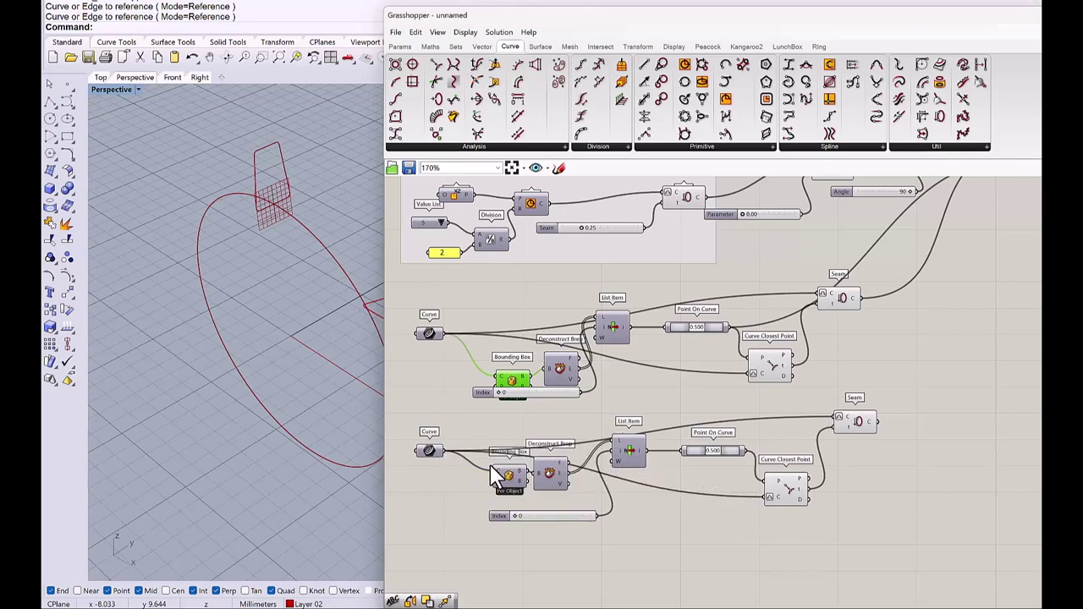
pyautogui.moveTo(917, 408); pyautogui.dragTo(768, 448, button='right')
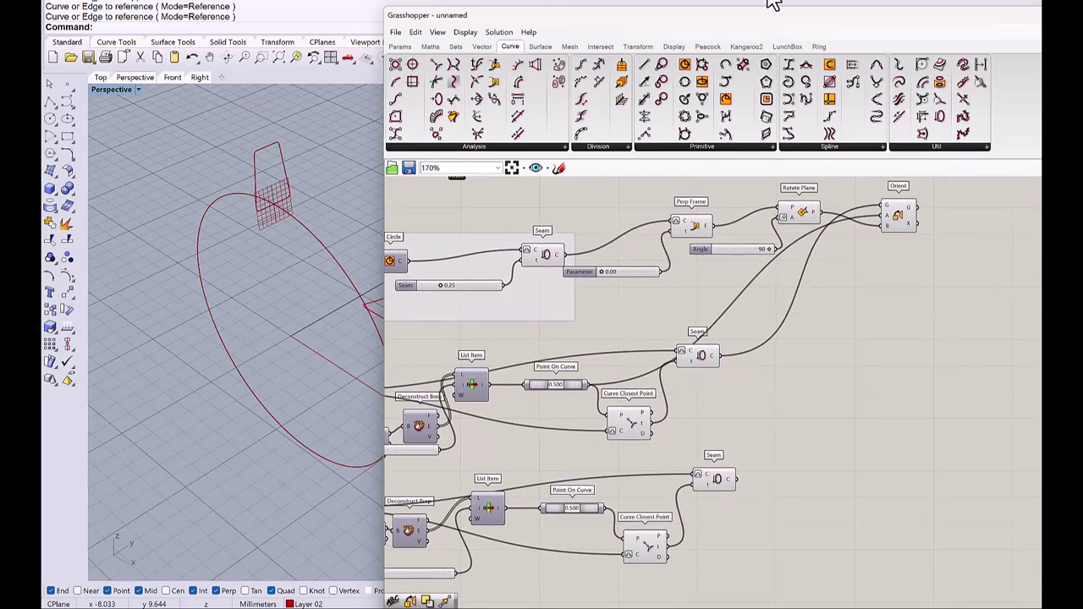
# Add a second Orient beside the copied Seam and feed it the copied Seam curve
pyautogui.doubleClick(849, 478)
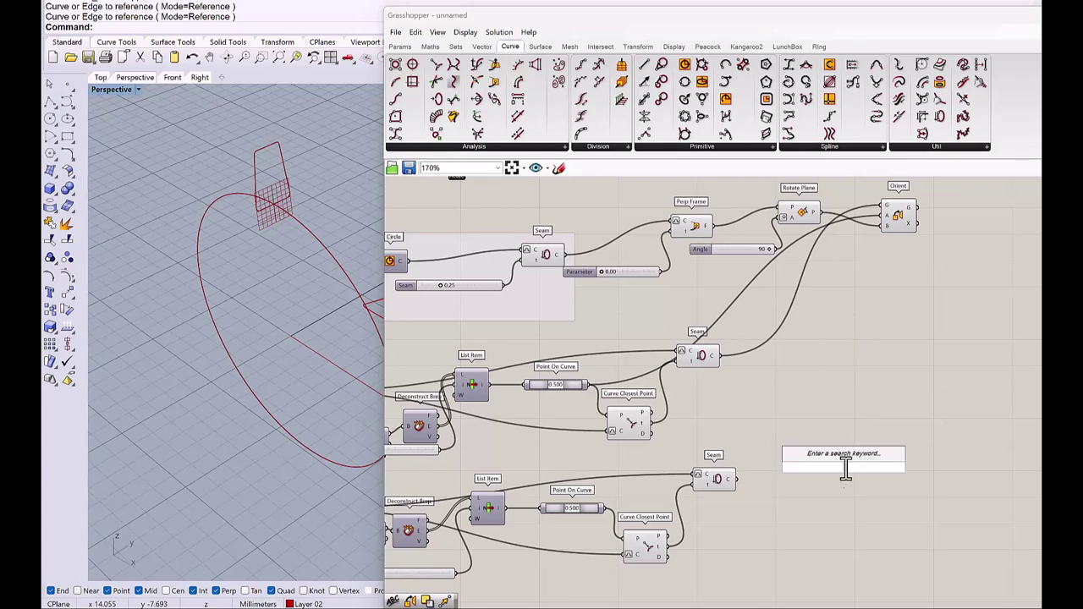
pyautogui.write('orient')
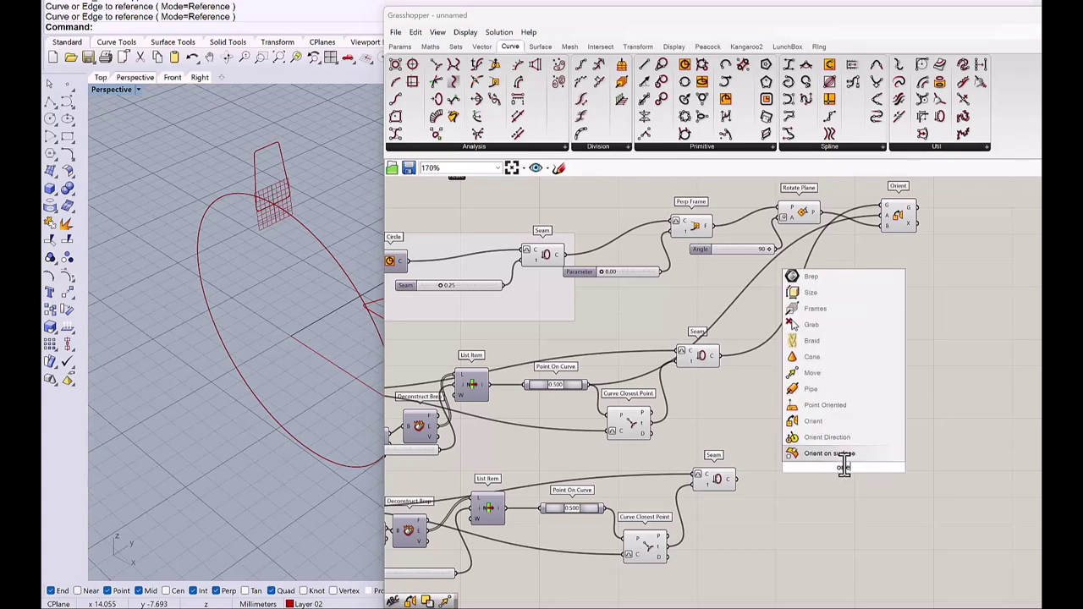
pyautogui.press('Return')
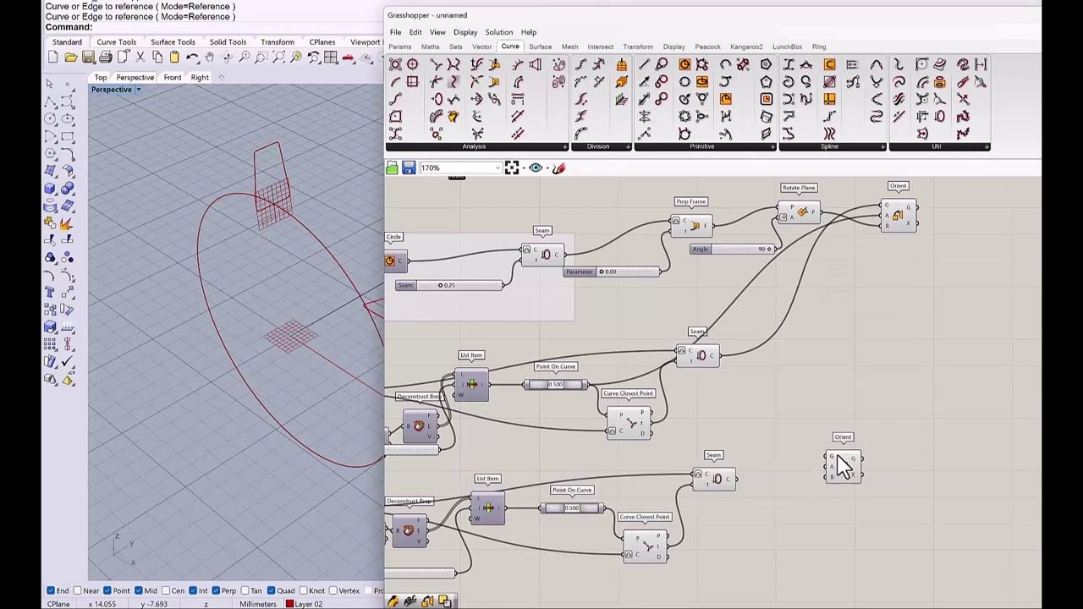
pyautogui.moveTo(718, 490); pyautogui.dragTo(797, 479)
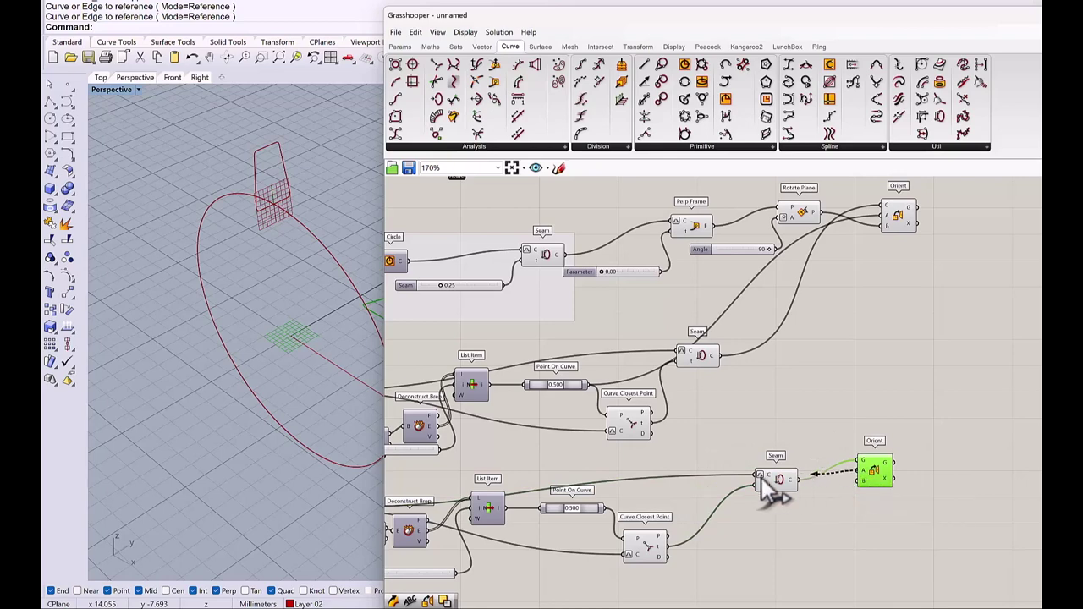
pyautogui.moveTo(762, 478); pyautogui.dragTo(605, 507)
# Copy the Perp Frame and Rotate Plane nodes and wire the copied rotated plane into the new Orient
pyautogui.scroll(-1, 956, 239)
pyautogui.moveTo(613, 195); pyautogui.dragTo(877, 287)
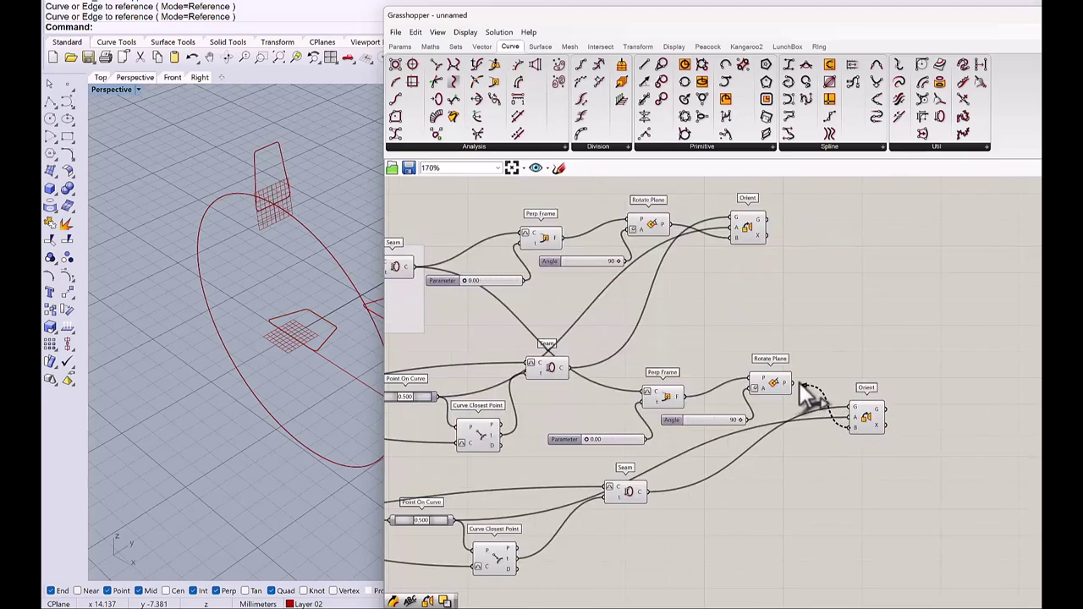
pyautogui.moveTo(800, 394); pyautogui.dragTo(792, 385)
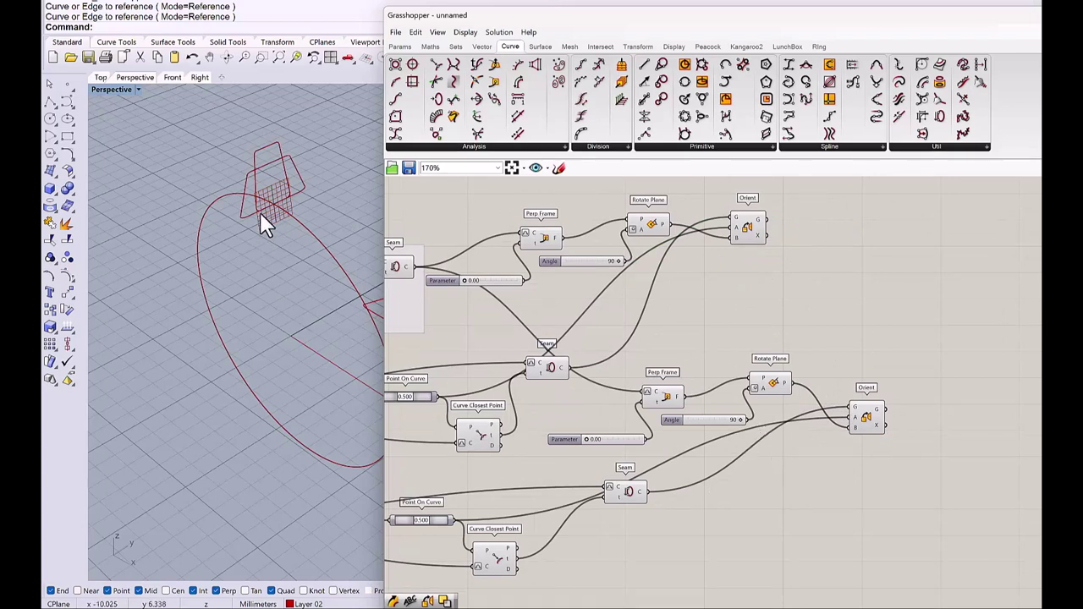
pyautogui.moveTo(296, 191); pyautogui.dragTo(186, 301, button='right')
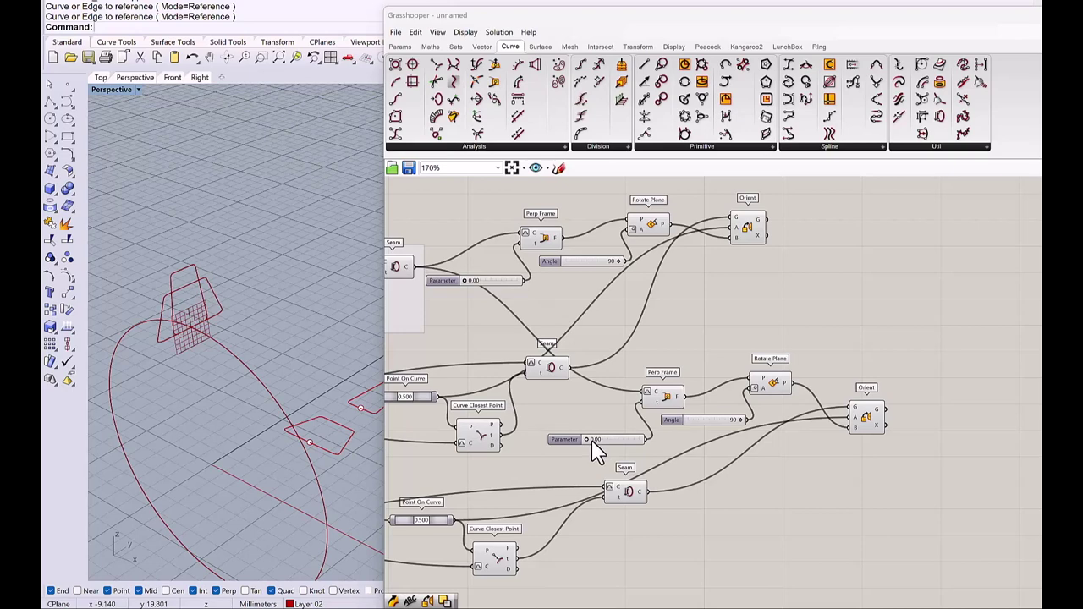
# Set the copied Parameter slider to 0.50 so the second profile sits opposite the first
pyautogui.moveTo(589, 439); pyautogui.dragTo(610, 437)
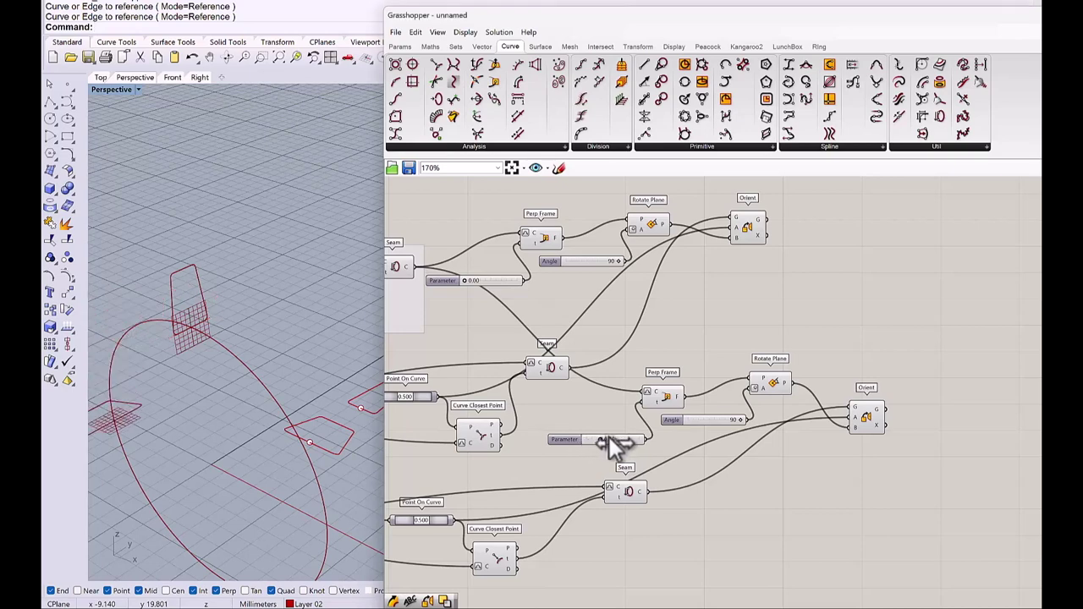
pyautogui.scroll(3, 612, 440)
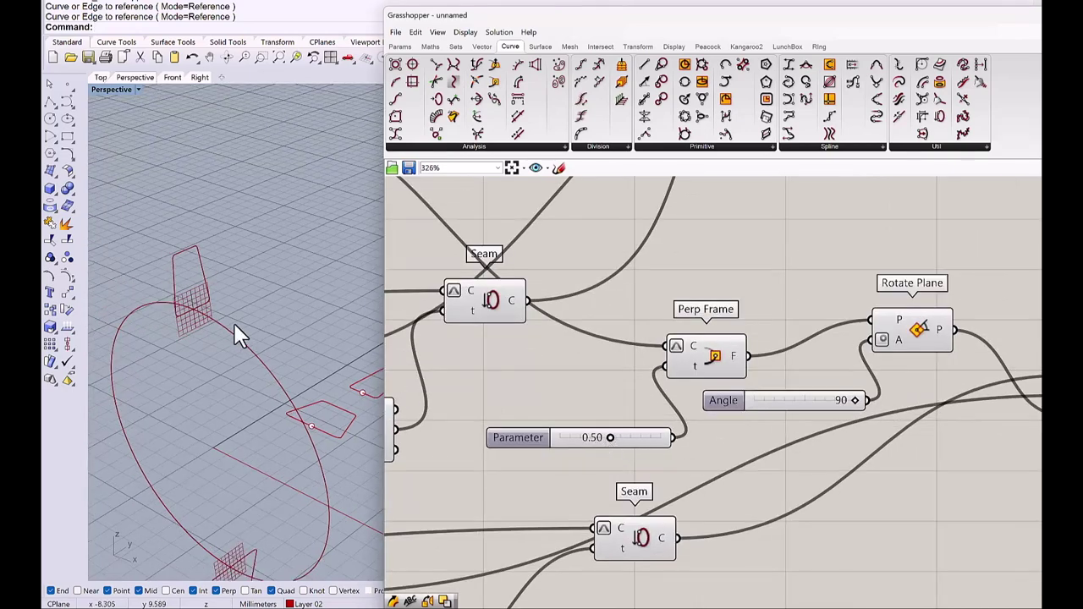
pyautogui.moveTo(234, 323); pyautogui.dragTo(286, 377, button='right')
pyautogui.scroll(-2, 239, 334)
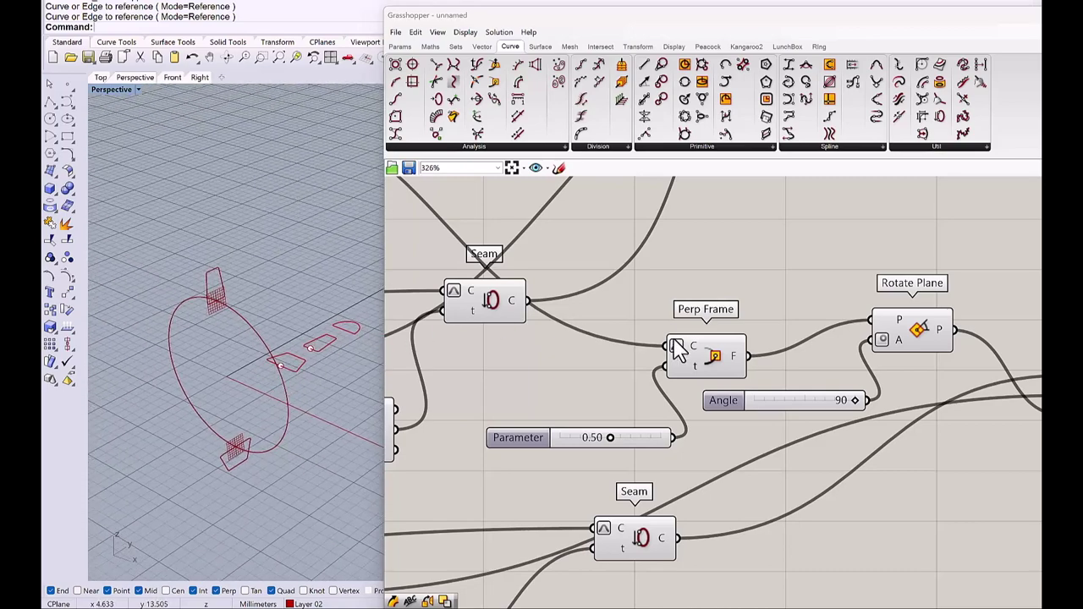
pyautogui.scroll(-2, 682, 347)
# Add a Sweep1 component near the definition
pyautogui.scroll(-2, 711, 331)
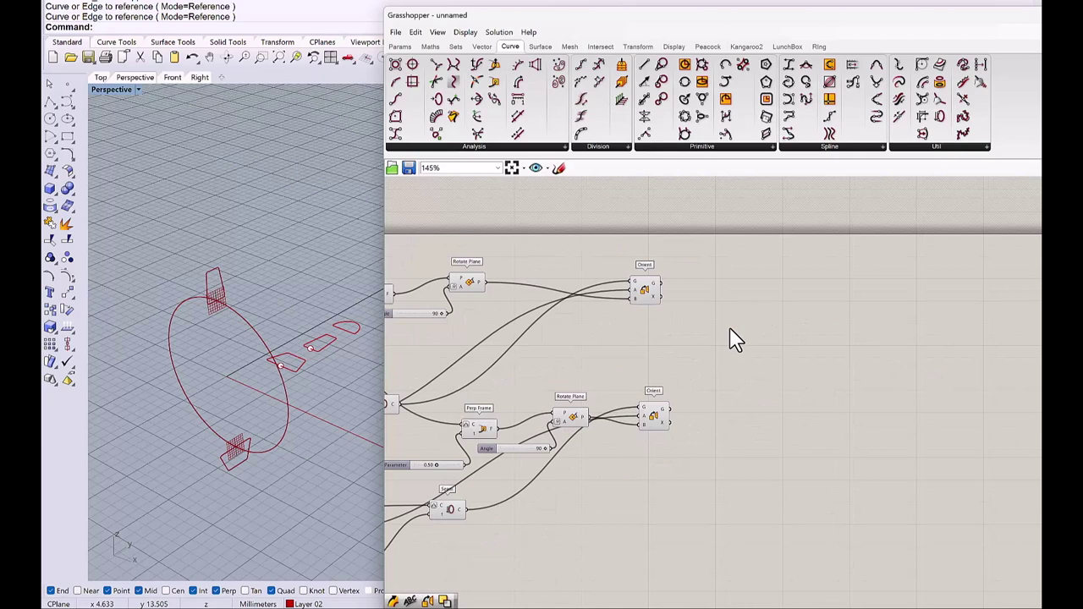
pyautogui.doubleClick(734, 338)
pyautogui.write('sweep')
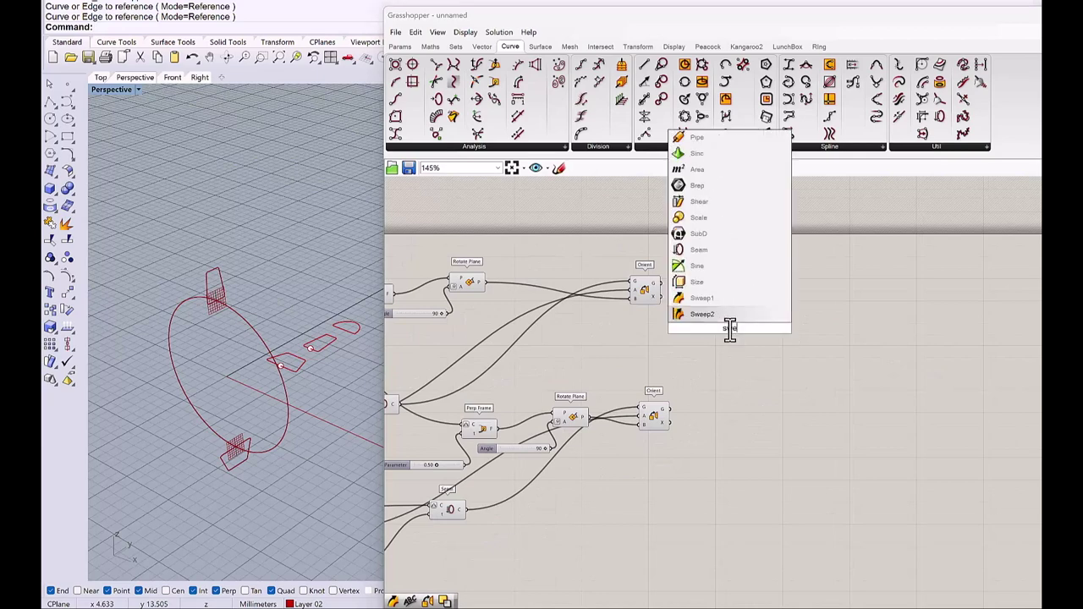
pyautogui.write('1')
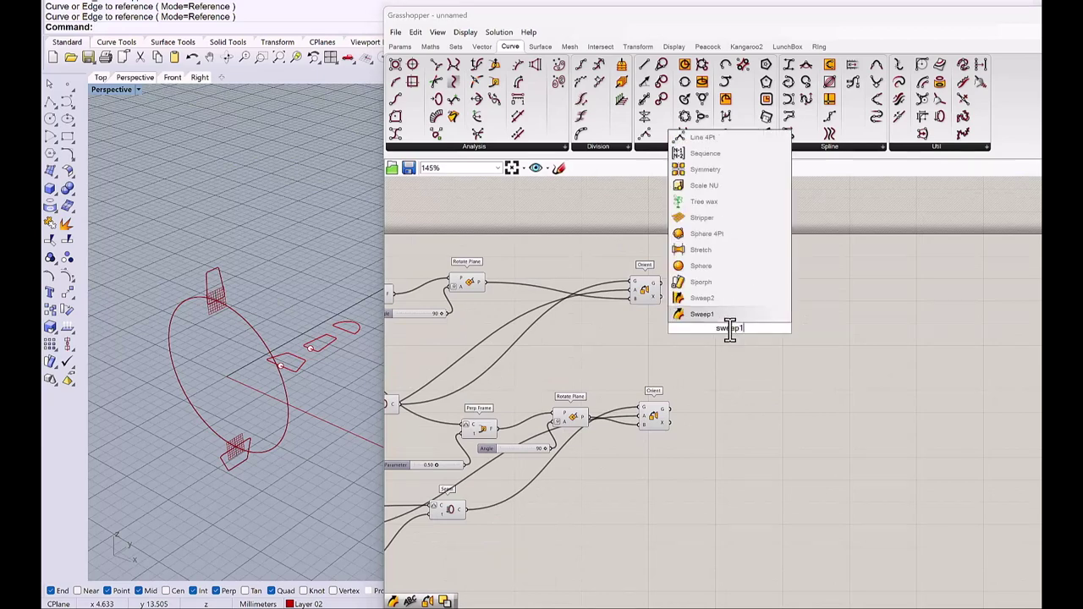
pyautogui.press('Return')
pyautogui.scroll(2, 726, 330)
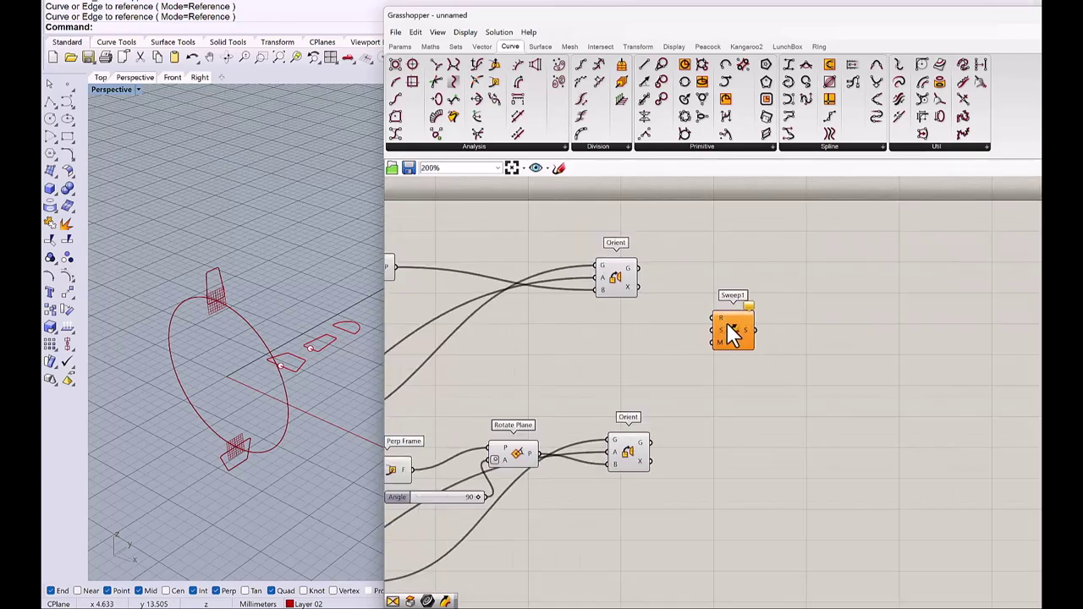
pyautogui.moveTo(733, 330); pyautogui.dragTo(750, 308)
pyautogui.scroll(-3, 715, 292)
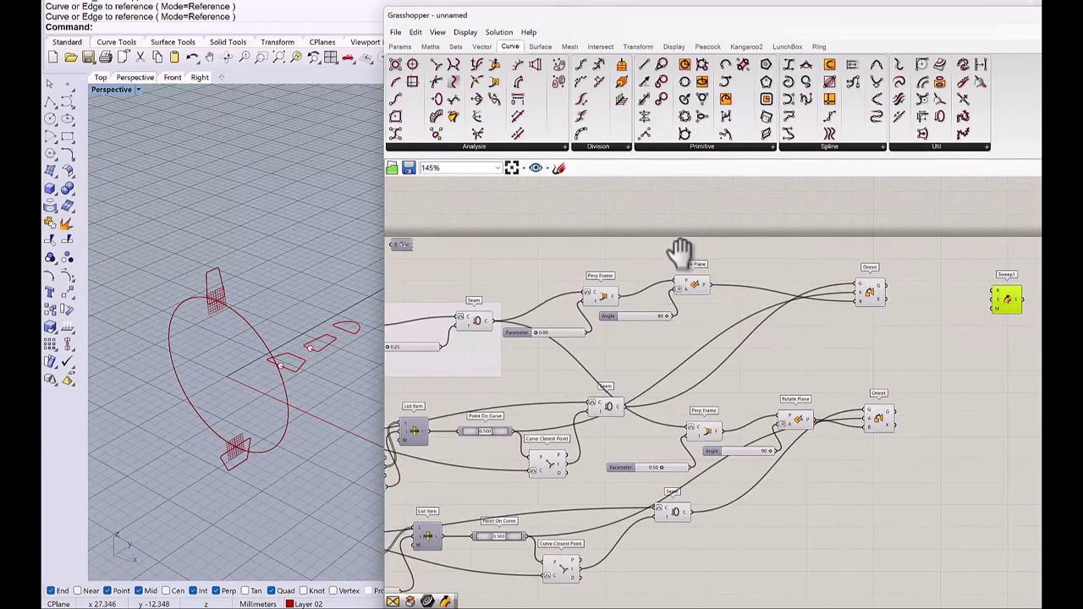
pyautogui.scroll(2, 499, 326)
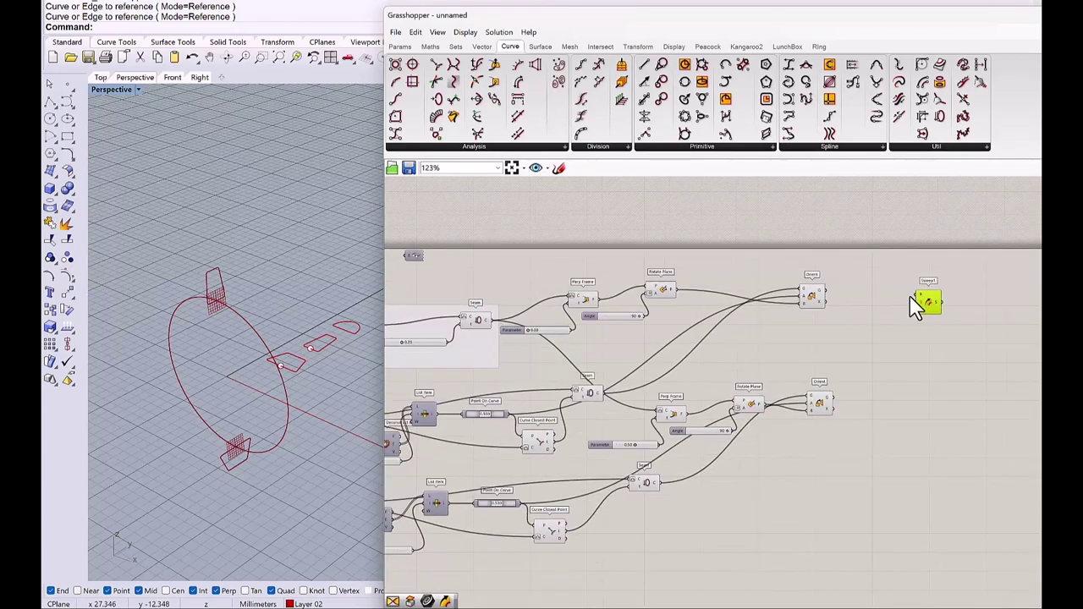
# Connect the Seam circle as Sweep1's rail and both Orient outputs as its sections
pyautogui.moveTo(916, 295); pyautogui.dragTo(493, 320)
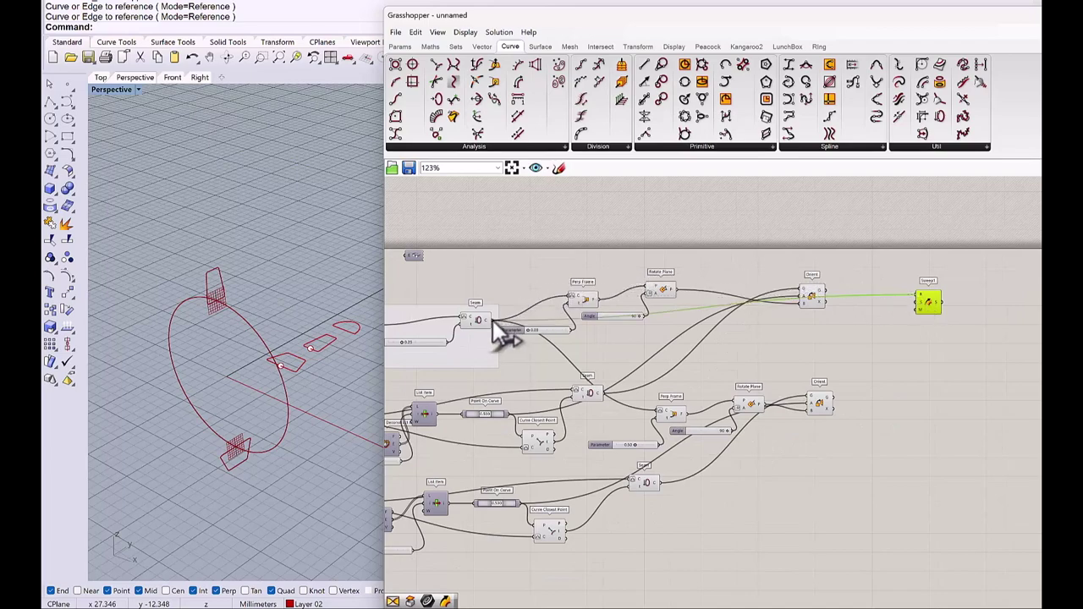
pyautogui.moveTo(838, 320); pyautogui.dragTo(590, 302, button='right')
pyautogui.click(675, 347)
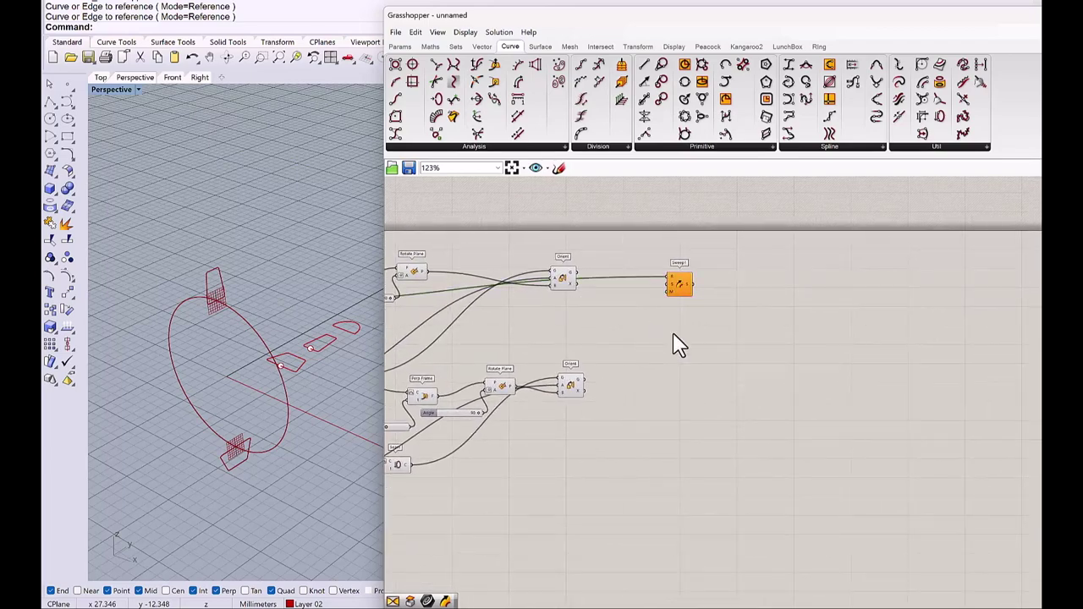
pyautogui.scroll(3, 682, 307)
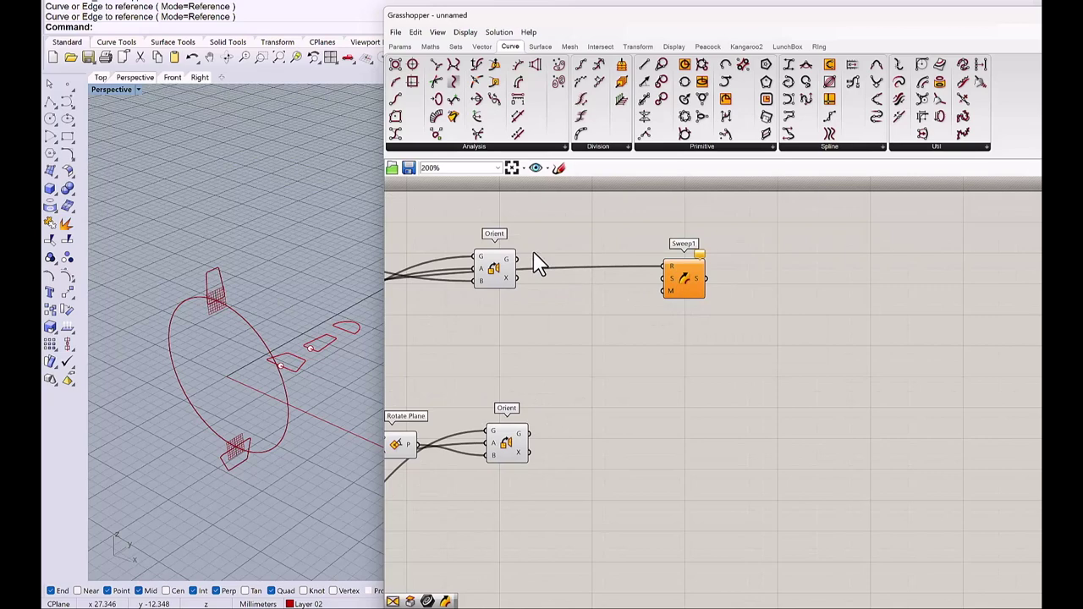
pyautogui.moveTo(519, 259); pyautogui.dragTo(661, 279)
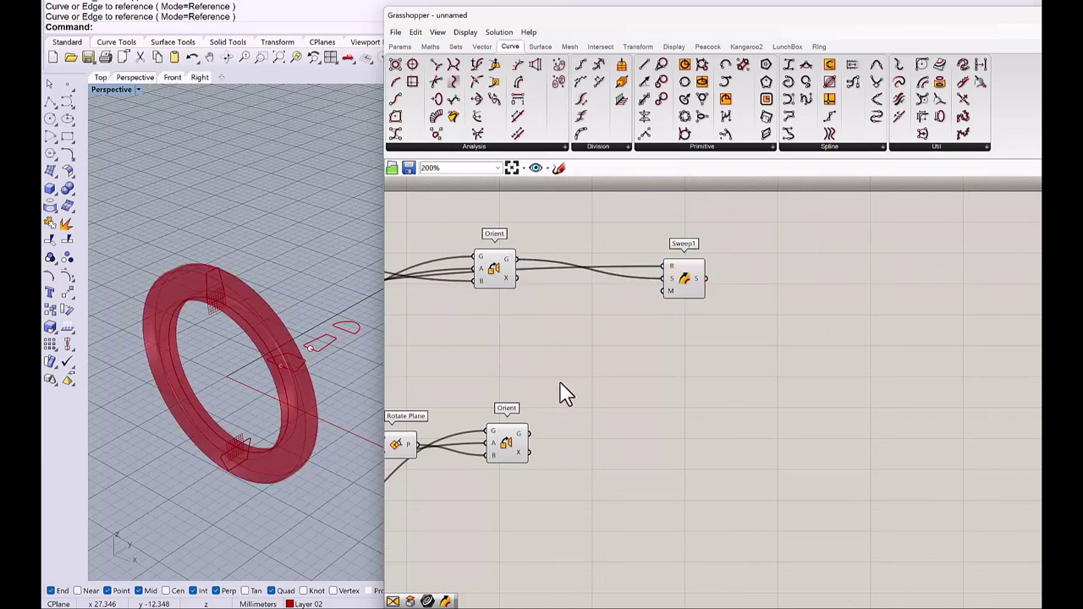
pyautogui.keyDown('shift'); pyautogui.moveTo(531, 433); pyautogui.dragTo(665, 281); pyautogui.keyUp('shift')
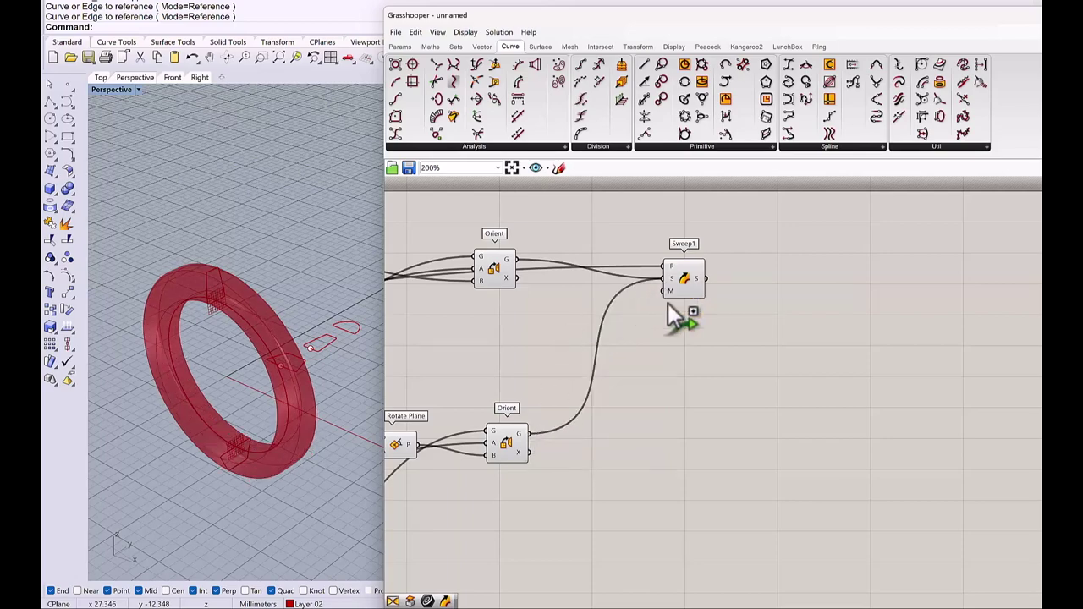
# Inspect the new ring in Rhino's Right and Perspective views
pyautogui.moveTo(297, 408); pyautogui.dragTo(291, 382, button='right')
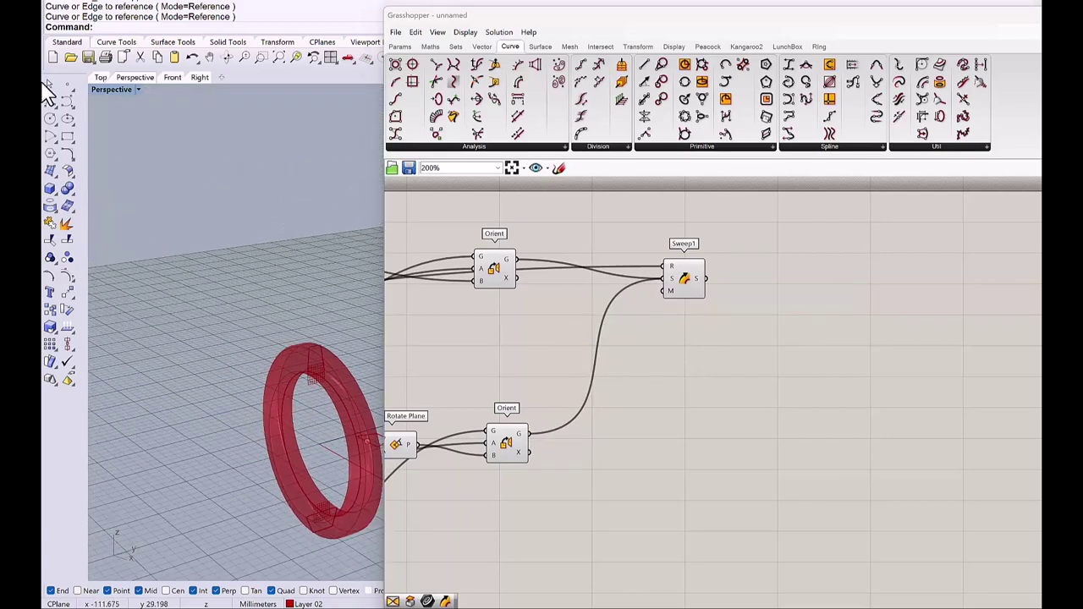
pyautogui.click(198, 79)
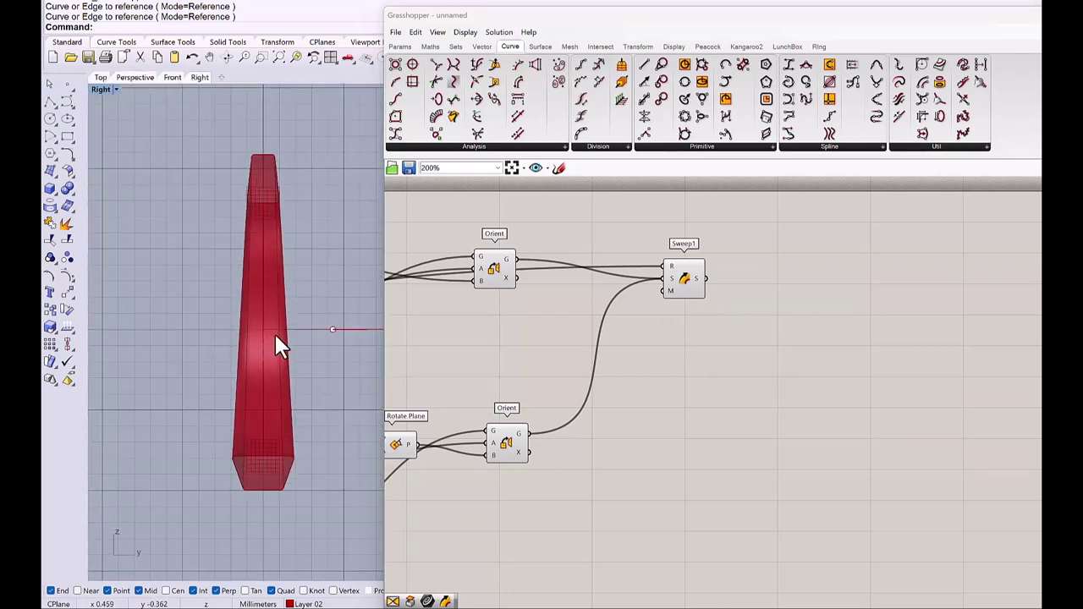
pyautogui.scroll(-2, 520, 334)
pyautogui.moveTo(516, 335); pyautogui.dragTo(699, 330, button='right')
pyautogui.moveTo(545, 355); pyautogui.dragTo(626, 322, button='right')
pyautogui.click(128, 78)
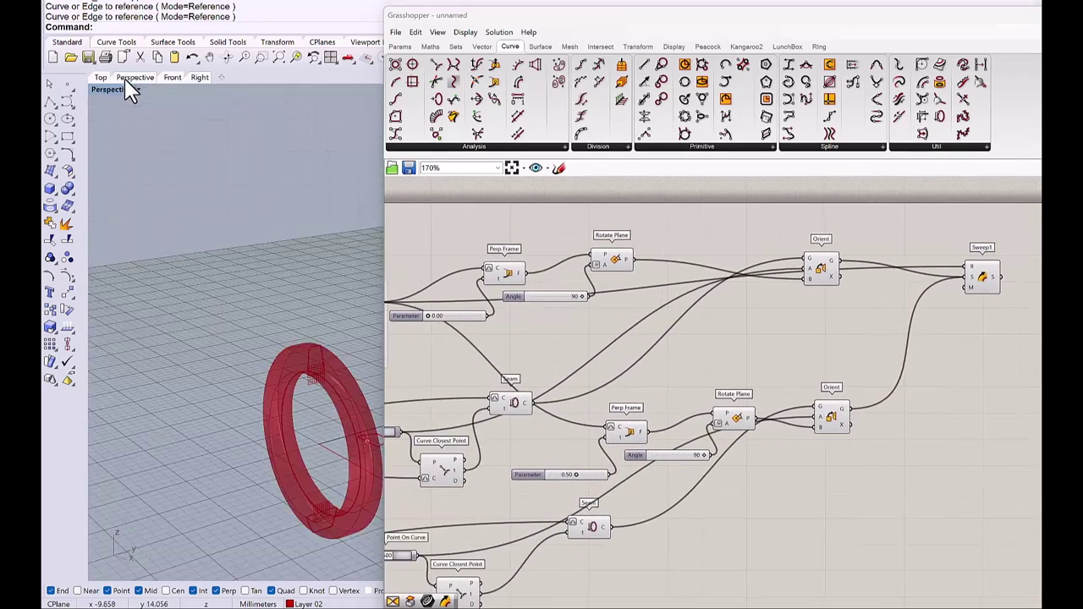
pyautogui.moveTo(258, 247); pyautogui.dragTo(268, 248, button='right')
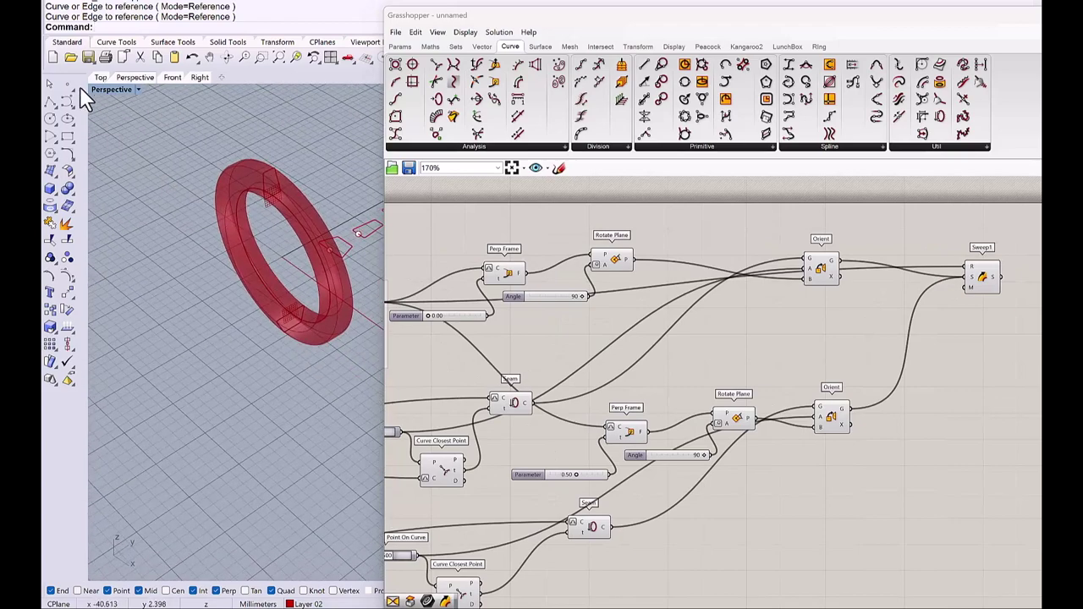
# Set the first profile Curve to the semicircle drawn in Rhino and review the ring in Perspective
pyautogui.click(100, 79)
pyautogui.scroll(-2, 465, 314)
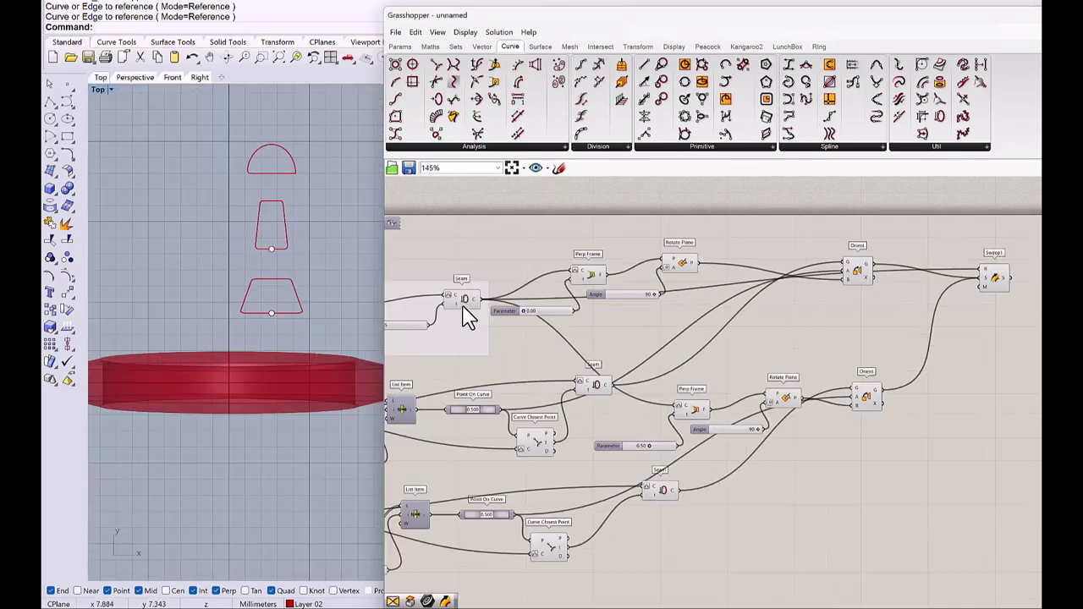
pyautogui.moveTo(432, 309); pyautogui.dragTo(503, 300, button='right')
pyautogui.scroll(5, 450, 314)
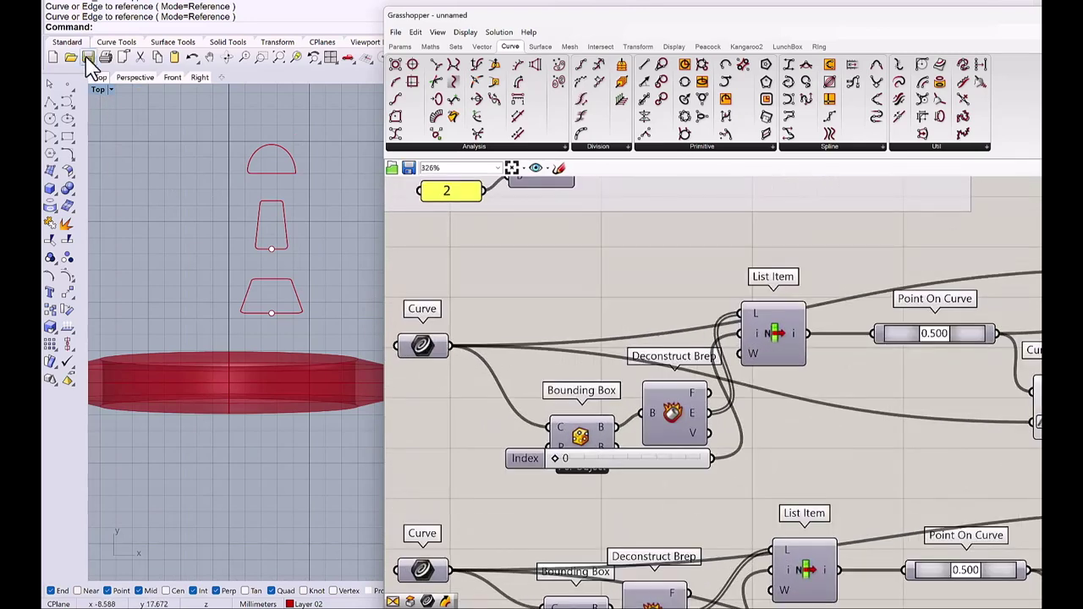
pyautogui.rightClick(421, 345)
pyautogui.click(461, 487)
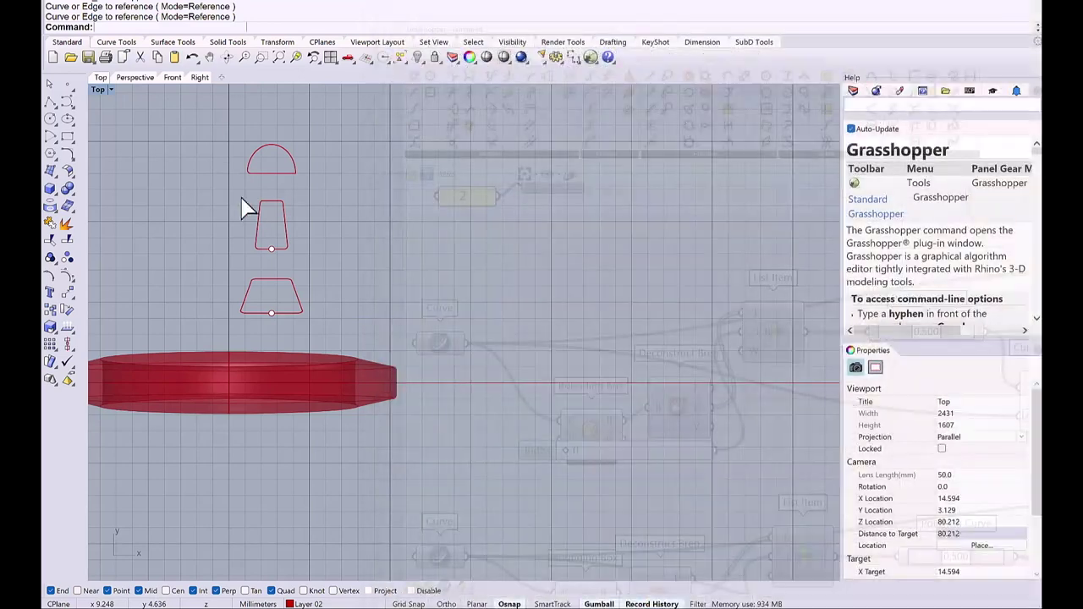
pyautogui.click(268, 176)
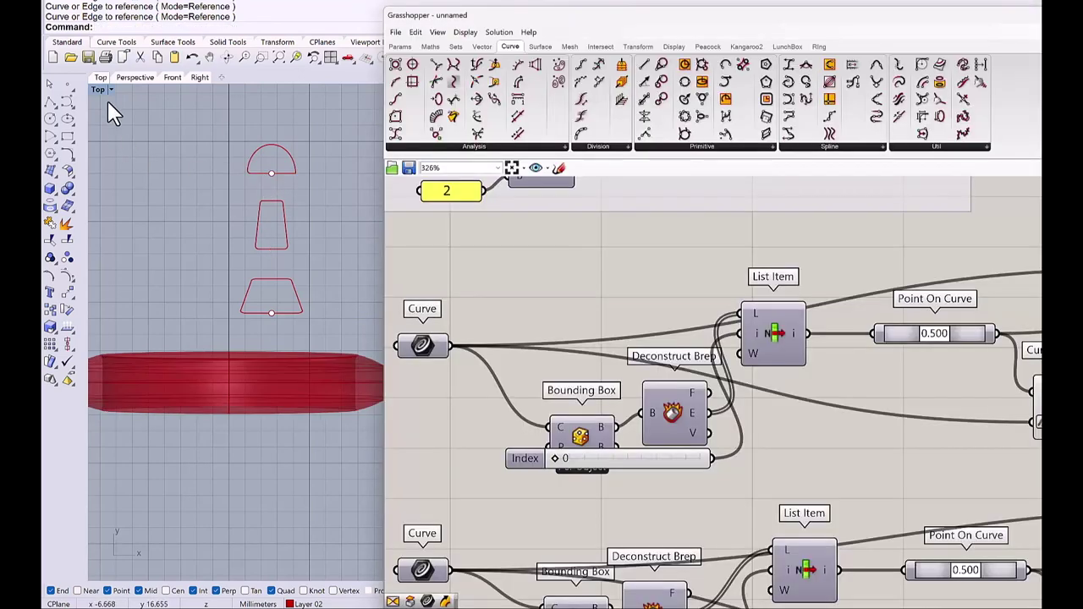
pyautogui.click(135, 77)
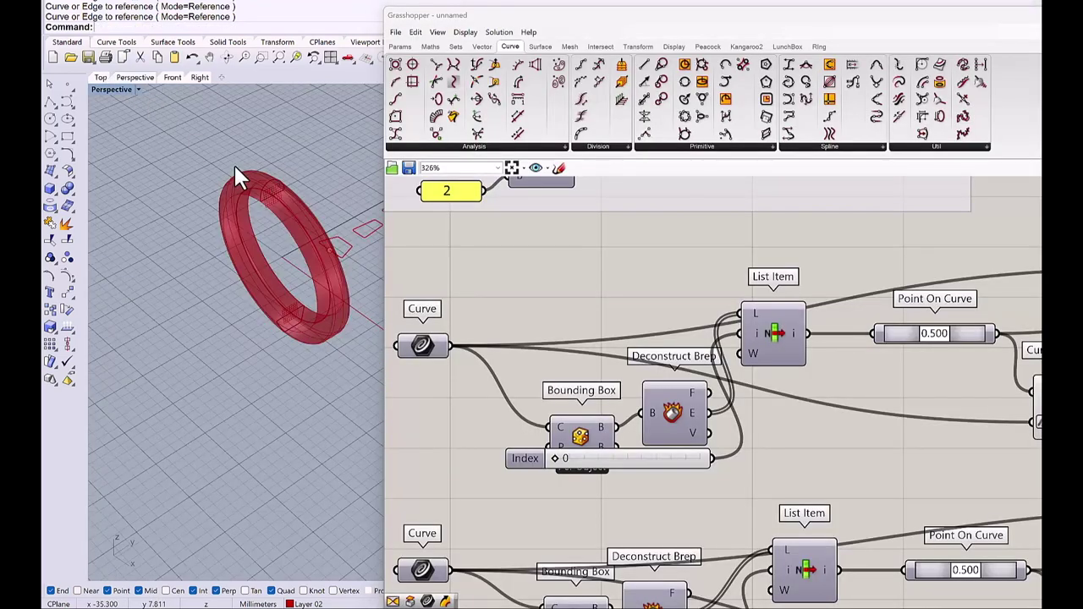
pyautogui.keyDown('shift'); pyautogui.moveTo(235, 169); pyautogui.dragTo(241, 207, button='right'); pyautogui.keyUp('shift')
pyautogui.scroll(5, 284, 226)
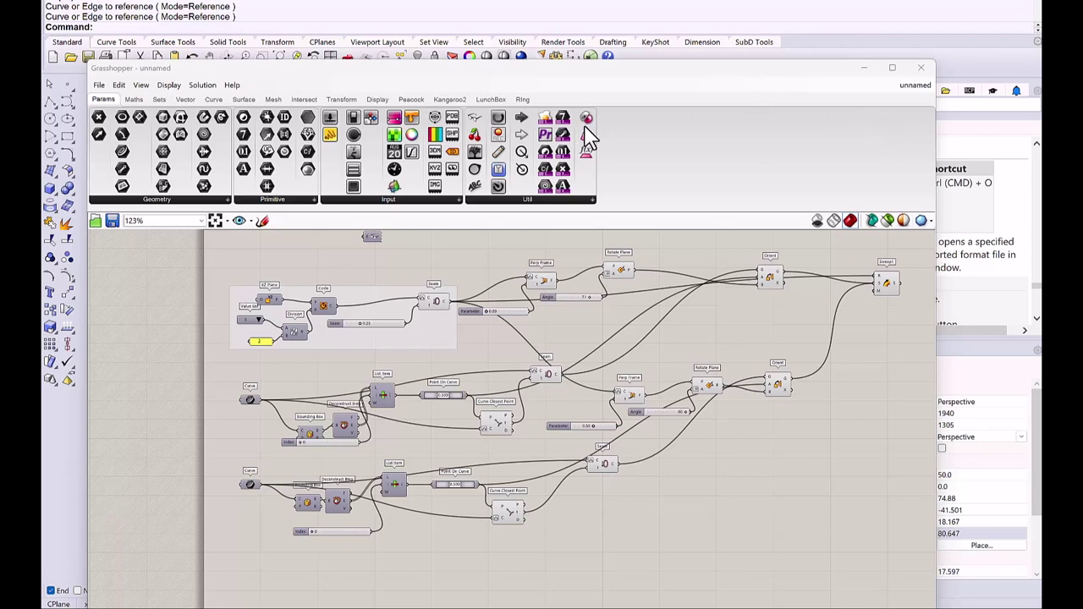
# Place three Cluster Input components on the canvas
pyautogui.doubleClick(164, 332)
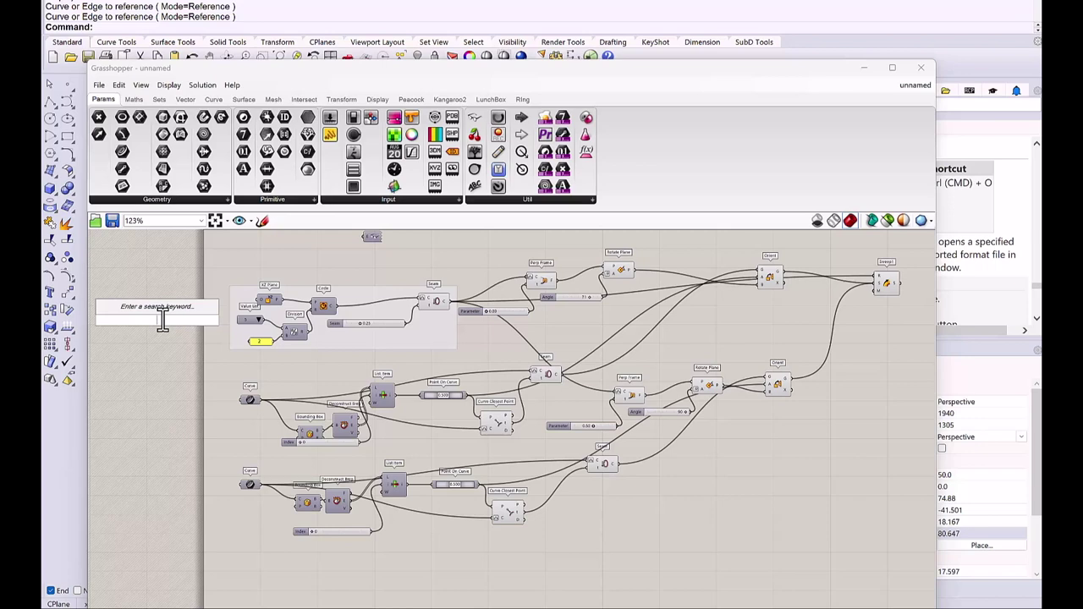
pyautogui.write('Clusteri')
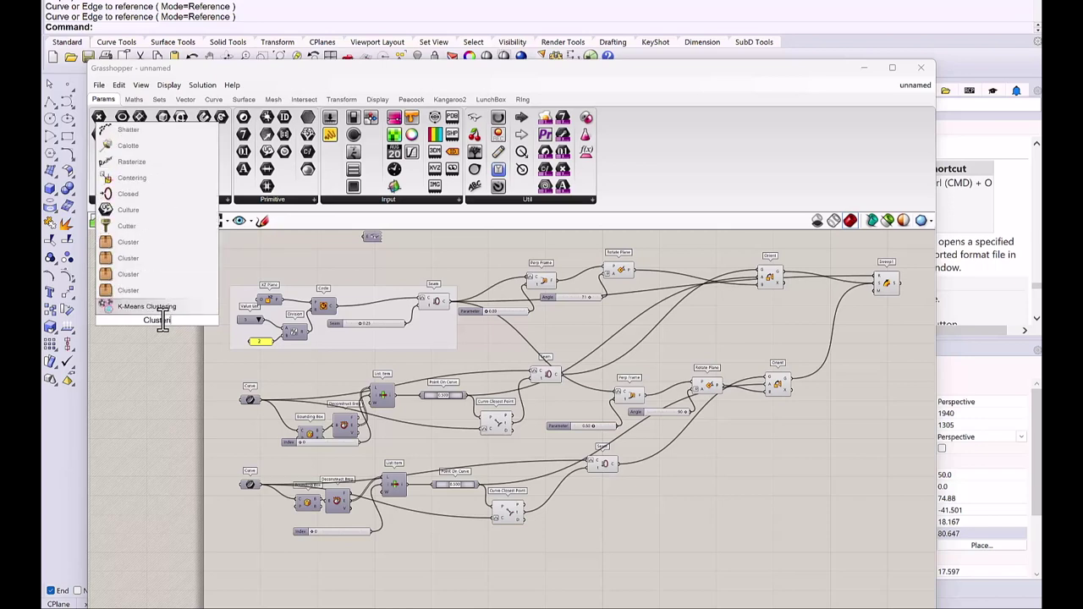
pyautogui.write('nput')
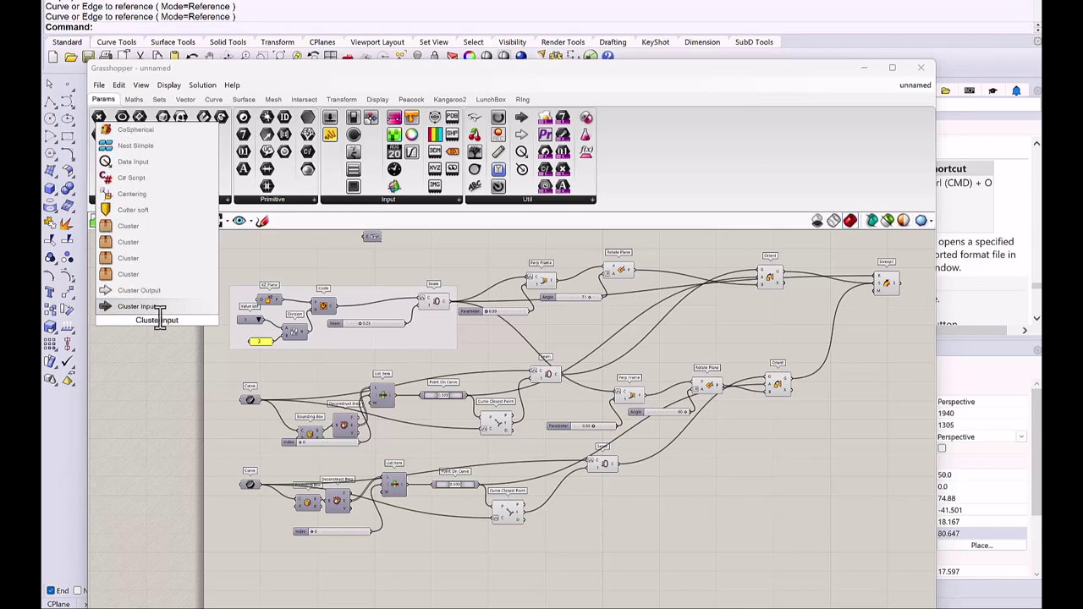
pyautogui.click(161, 306)
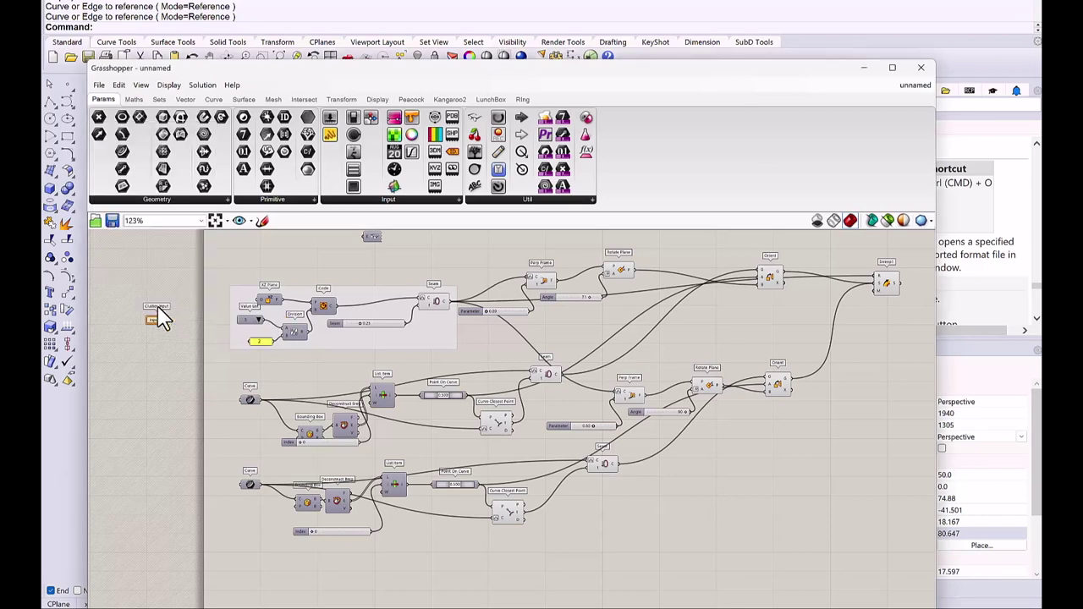
pyautogui.scroll(2, 161, 320)
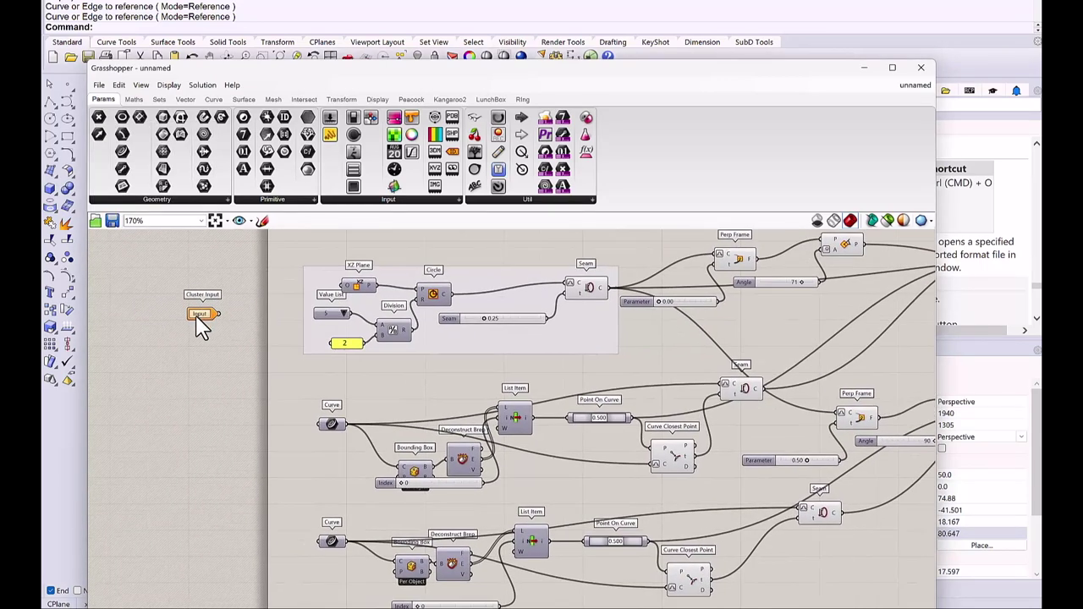
pyautogui.hotkey('ctrl', 'c')
pyautogui.hotkey('ctrl', 'v')
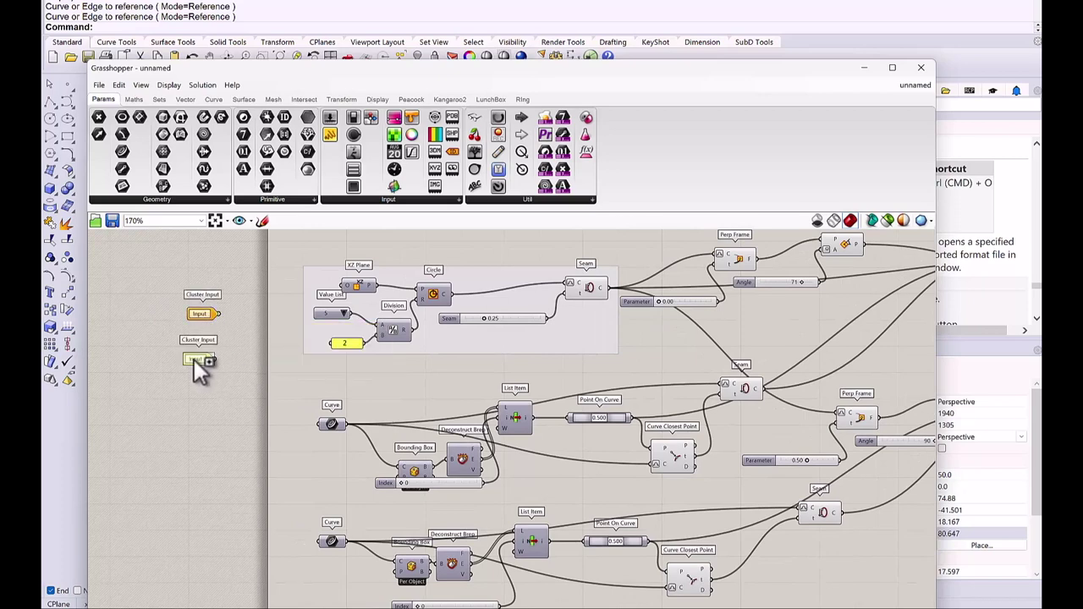
pyautogui.hotkey('ctrl', 'v')
pyautogui.scroll(2, 326, 334)
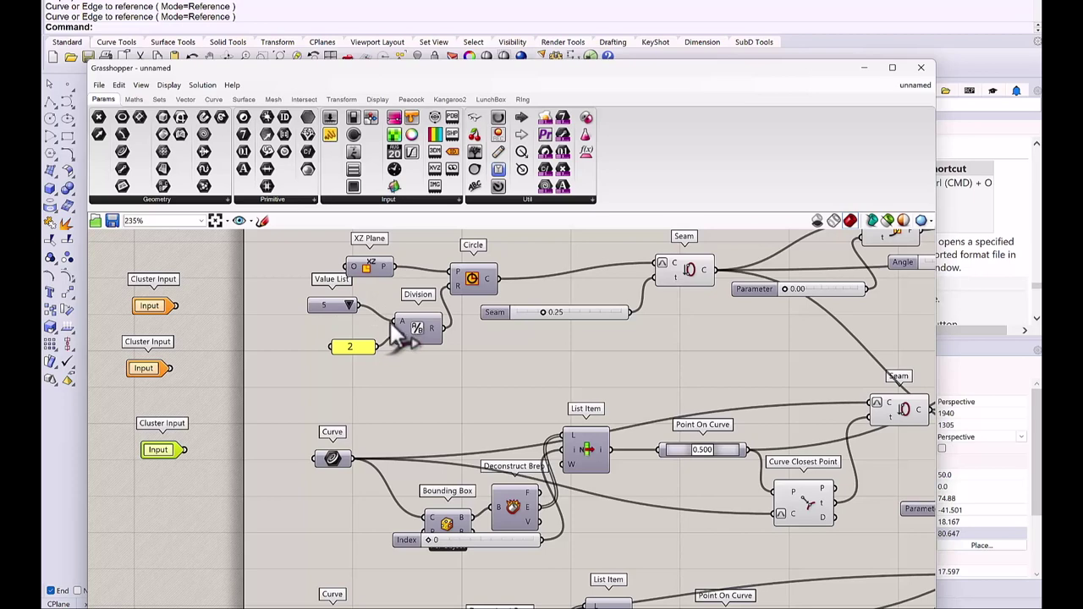
# Feed Division's A input from the first Cluster Input and move the Value List beside it
pyautogui.moveTo(403, 324); pyautogui.dragTo(174, 306)
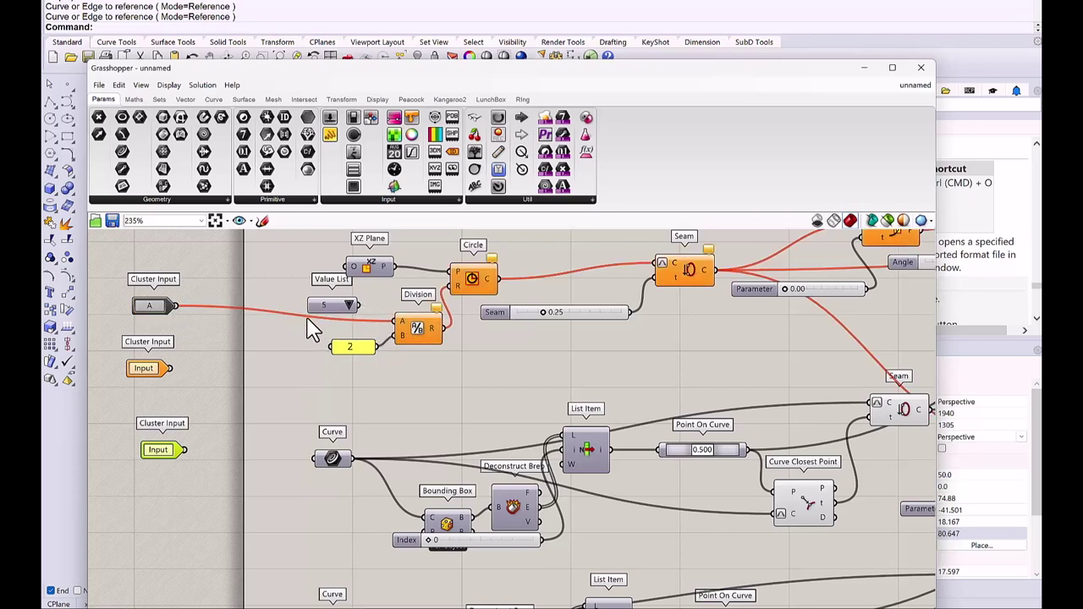
pyautogui.moveTo(347, 317); pyautogui.dragTo(142, 305)
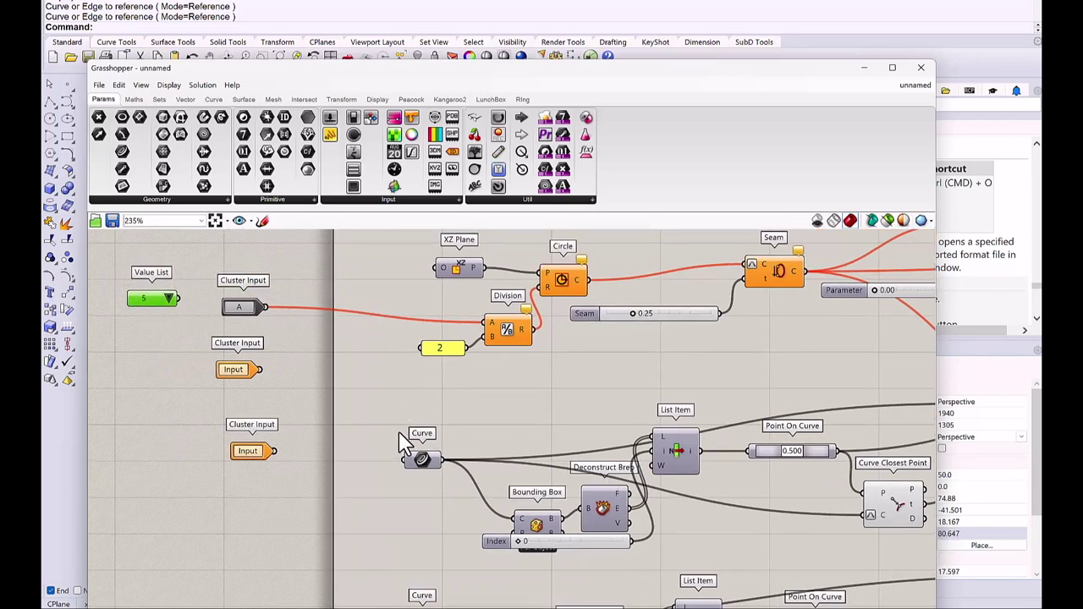
pyautogui.moveTo(387, 374); pyautogui.dragTo(384, 343, button='right')
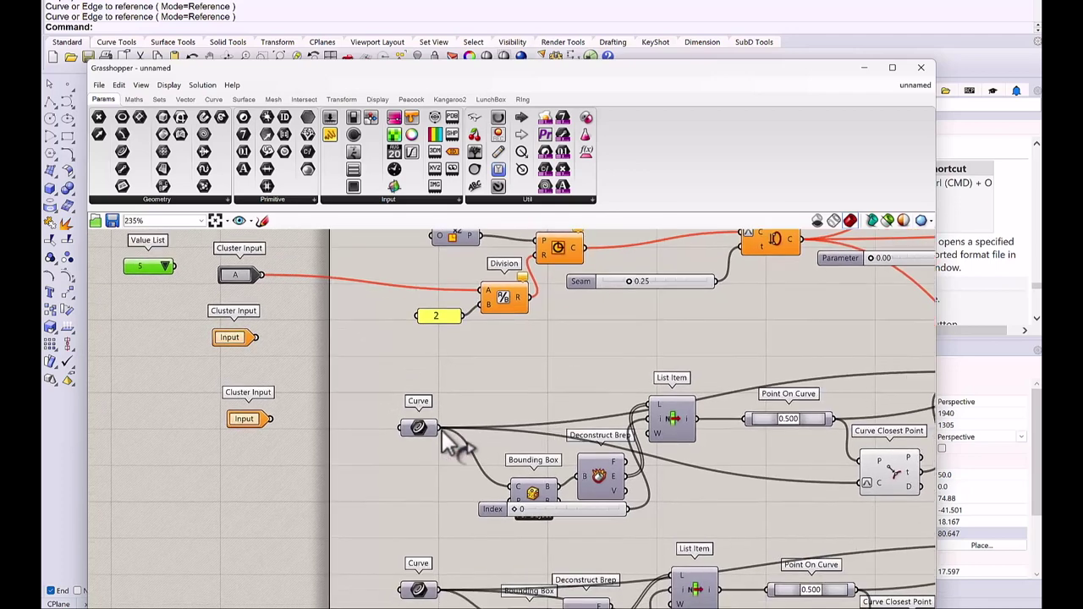
# Reroute both profile Curves' connections through the other two Cluster Inputs and stack them below
pyautogui.keyDown('ctrl'); pyautogui.keyDown('shift'); pyautogui.moveTo(440, 429); pyautogui.dragTo(255, 335); pyautogui.keyUp('shift'); pyautogui.keyUp('ctrl')
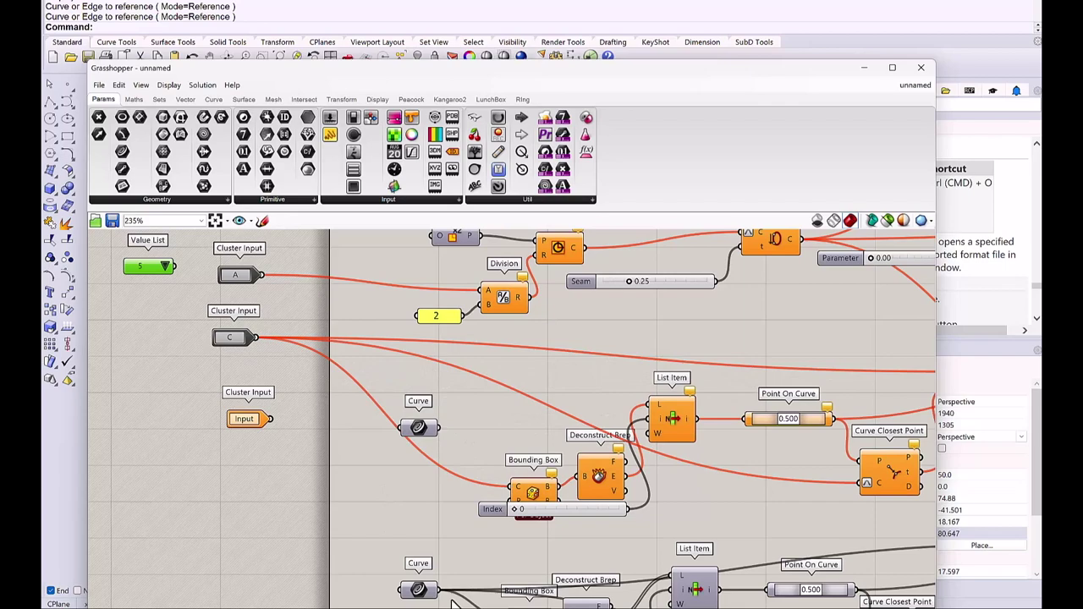
pyautogui.keyDown('ctrl'); pyautogui.keyDown('shift'); pyautogui.moveTo(440, 590); pyautogui.dragTo(272, 430); pyautogui.keyUp('shift'); pyautogui.keyUp('ctrl')
pyautogui.scroll(-2, 271, 428)
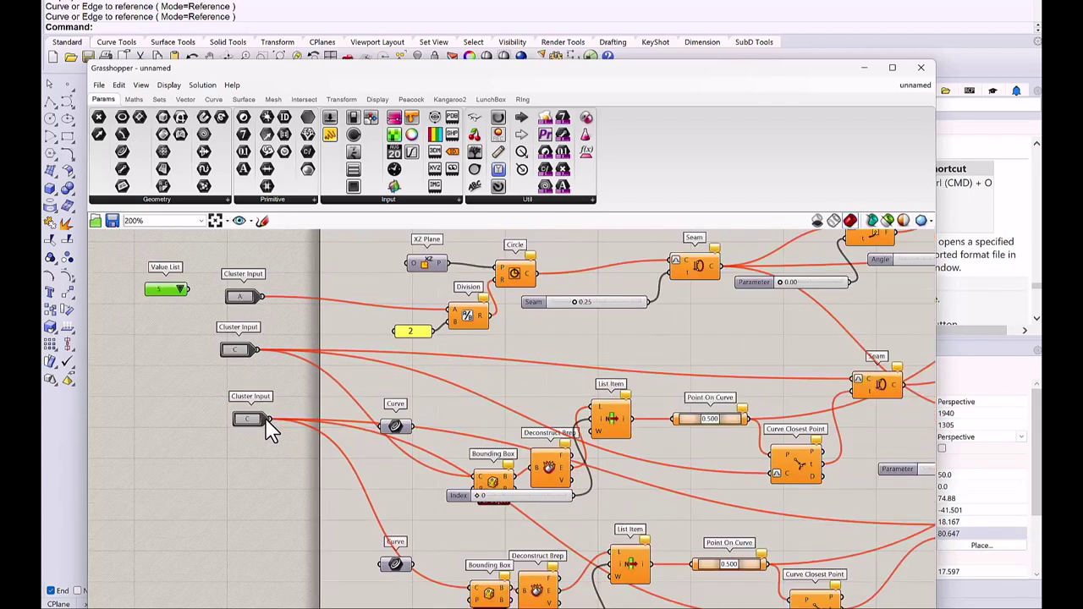
pyautogui.moveTo(378, 433); pyautogui.dragTo(180, 363)
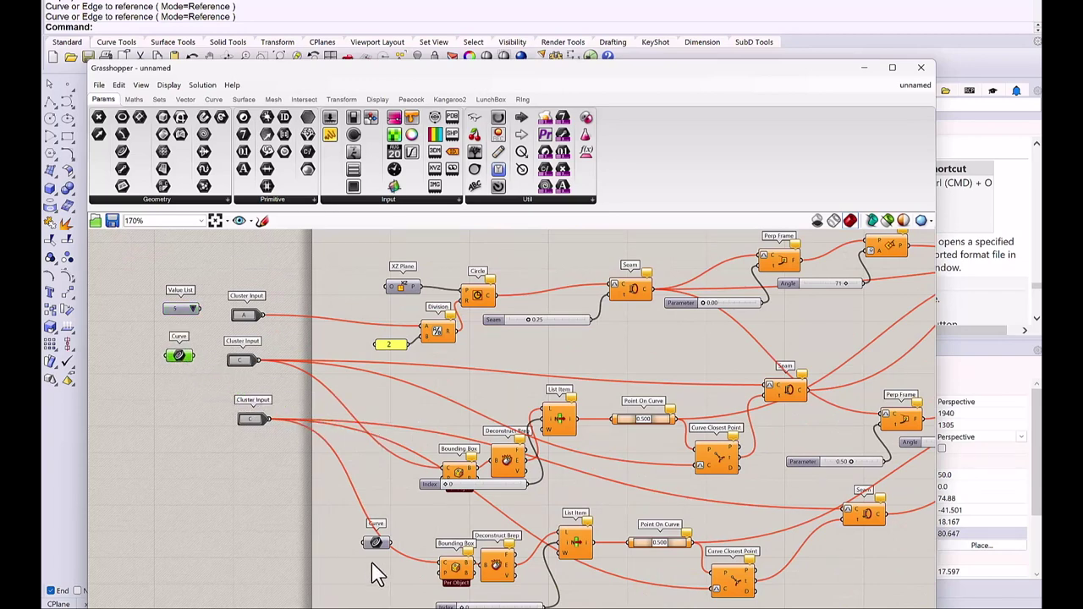
pyautogui.moveTo(377, 544); pyautogui.dragTo(178, 428)
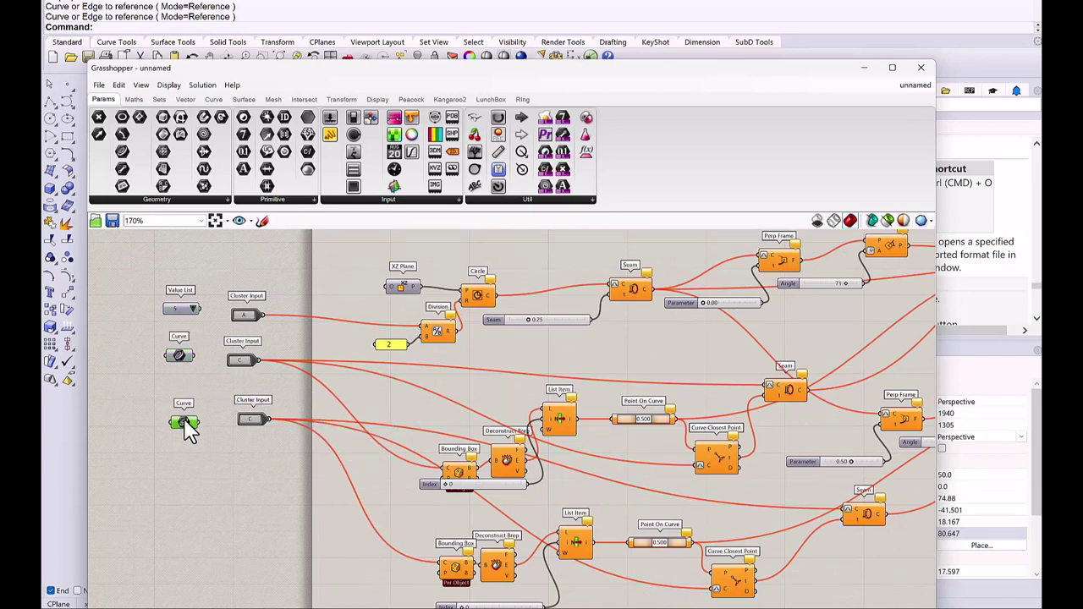
pyautogui.scroll(-2, 375, 449)
pyautogui.moveTo(583, 436); pyautogui.dragTo(375, 326, button='right')
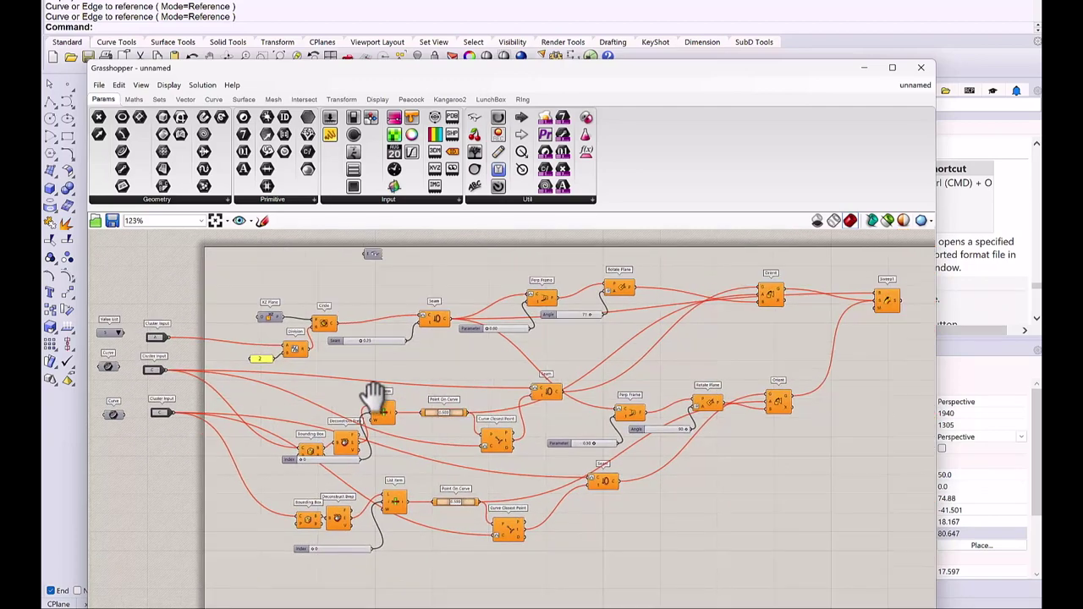
# Add a Cluster Output component for the Sweep1 result
pyautogui.scroll(2, 537, 375)
pyautogui.moveTo(537, 375); pyautogui.dragTo(443, 350, button='right')
pyautogui.scroll(2, 500, 354)
pyautogui.doubleClick(500, 354)
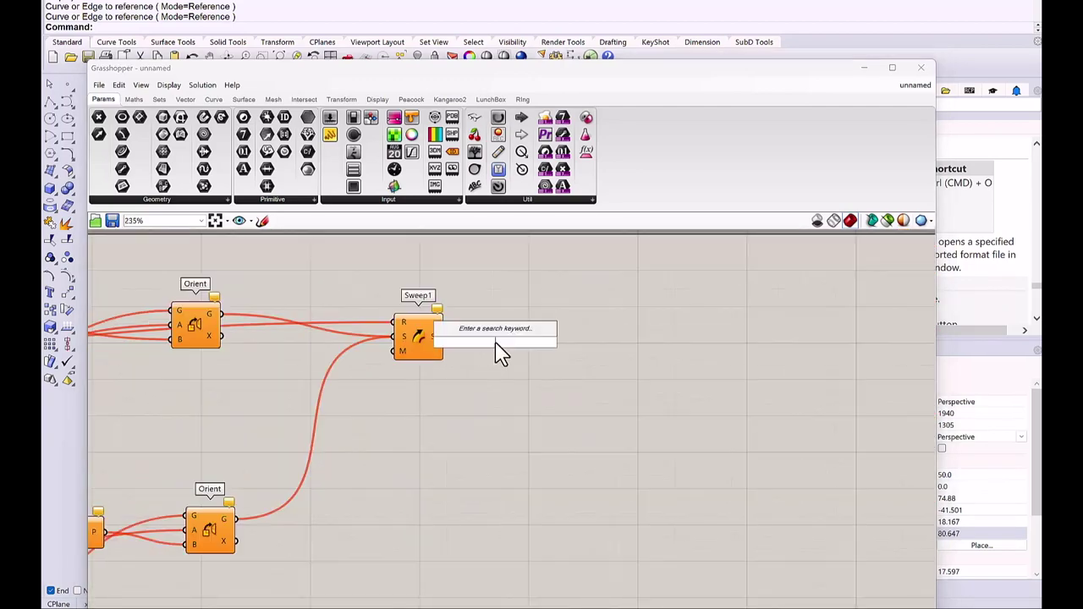
pyautogui.write('cluster ou')
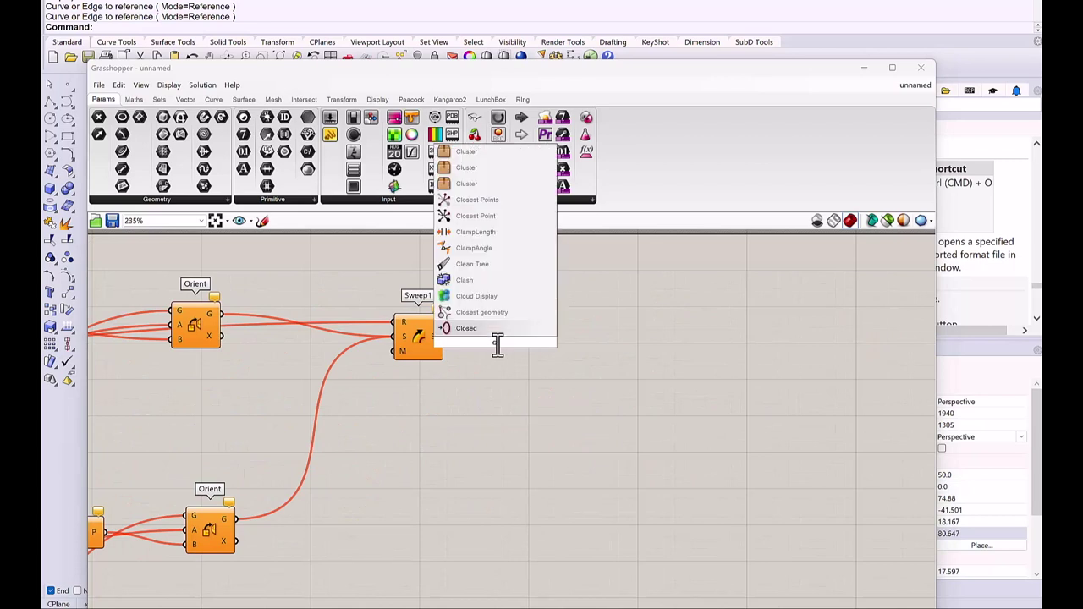
pyautogui.write('t')
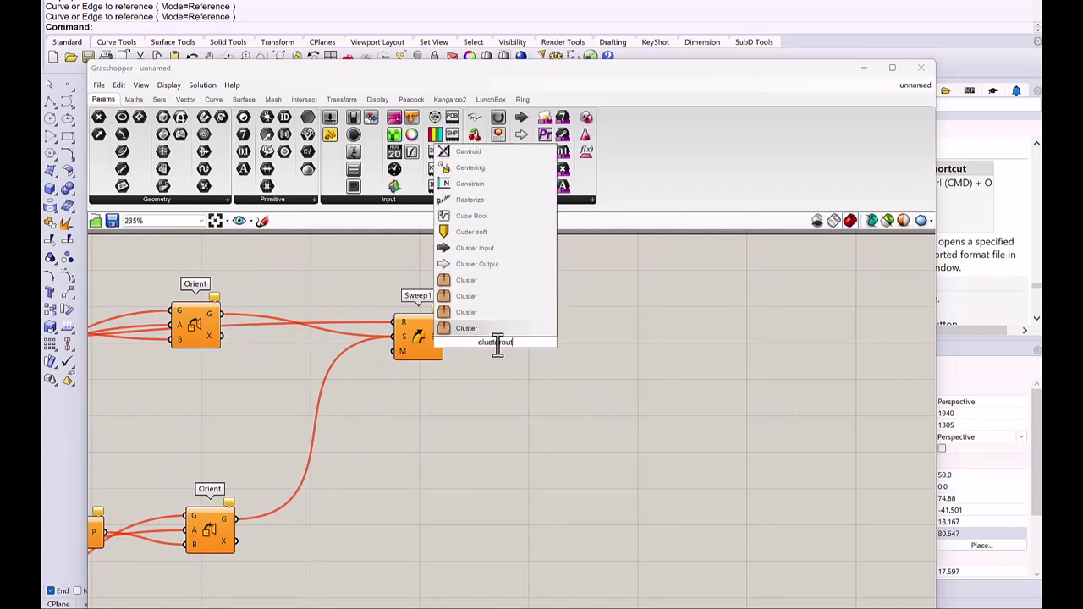
pyautogui.click(477, 265)
pyautogui.scroll(1, 449, 347)
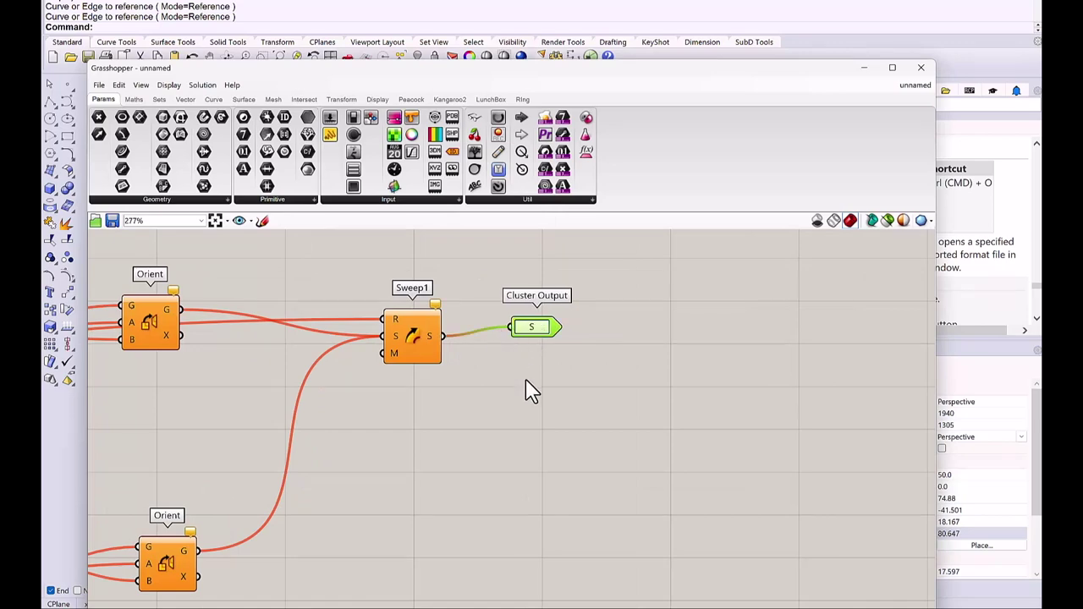
pyautogui.scroll(-6, 541, 380)
pyautogui.scroll(-1, 546, 380)
# Window-select the entire ring graph and collapse it into a cluster from the radial menu
pyautogui.moveTo(546, 381); pyautogui.dragTo(580, 355, button='right')
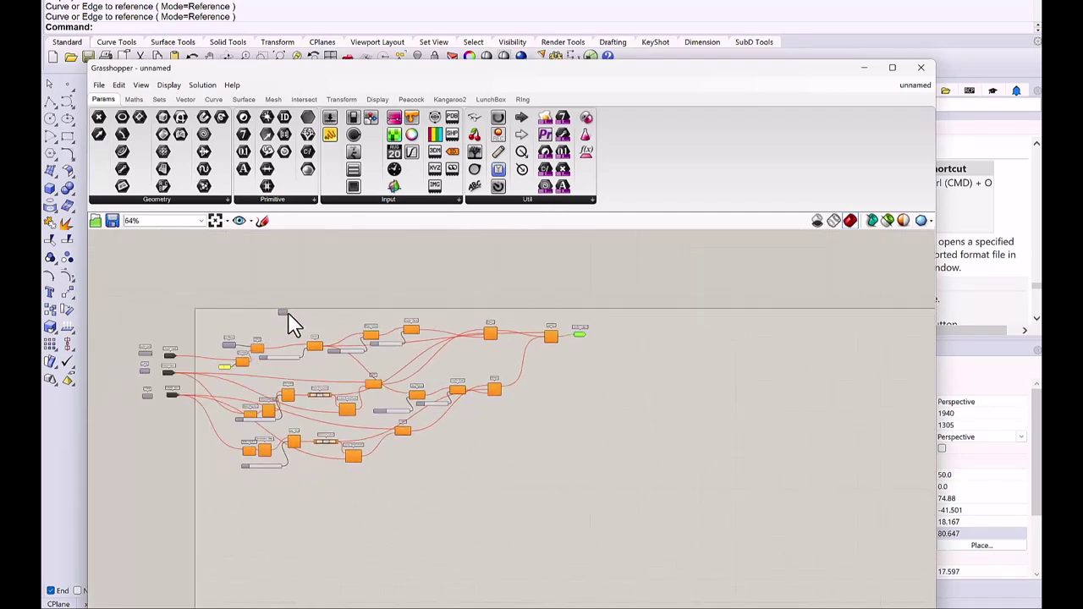
pyautogui.moveTo(291, 314); pyautogui.dragTo(293, 277)
pyautogui.moveTo(157, 305); pyautogui.dragTo(256, 392)
pyautogui.moveTo(342, 426); pyautogui.dragTo(615, 500)
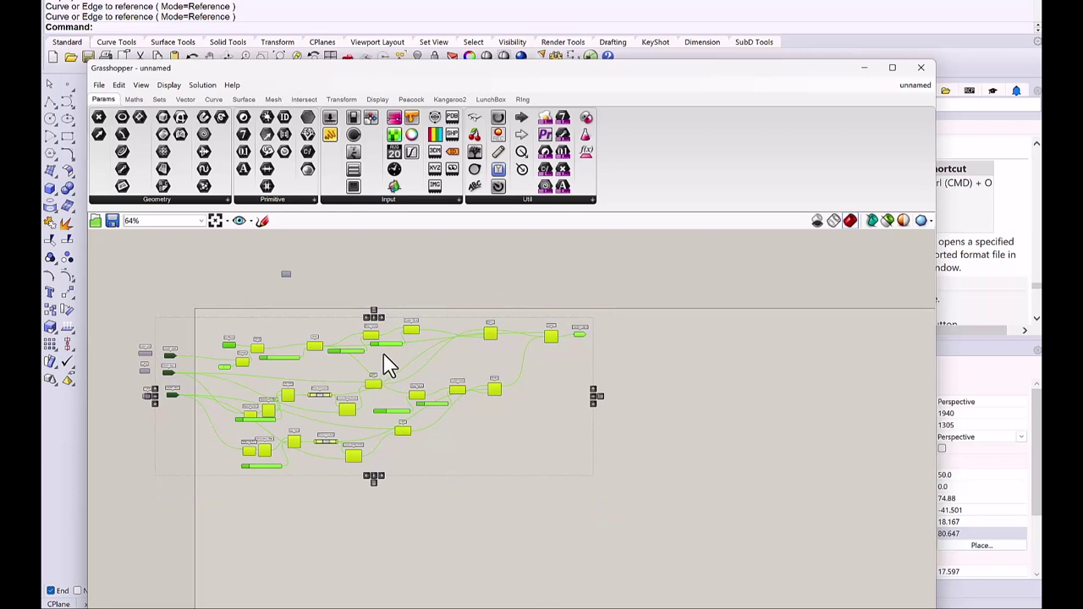
pyautogui.middleClick(384, 357)
# Collapse the selected graph into a cluster and move the cluster to the left
pyautogui.click(385, 306)
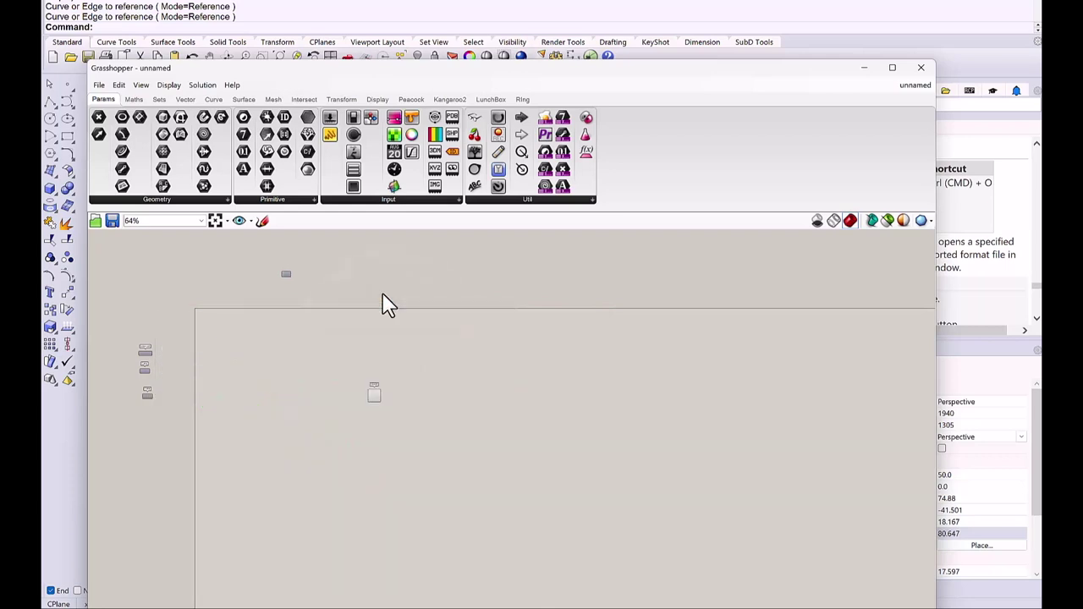
pyautogui.scroll(3, 375, 405)
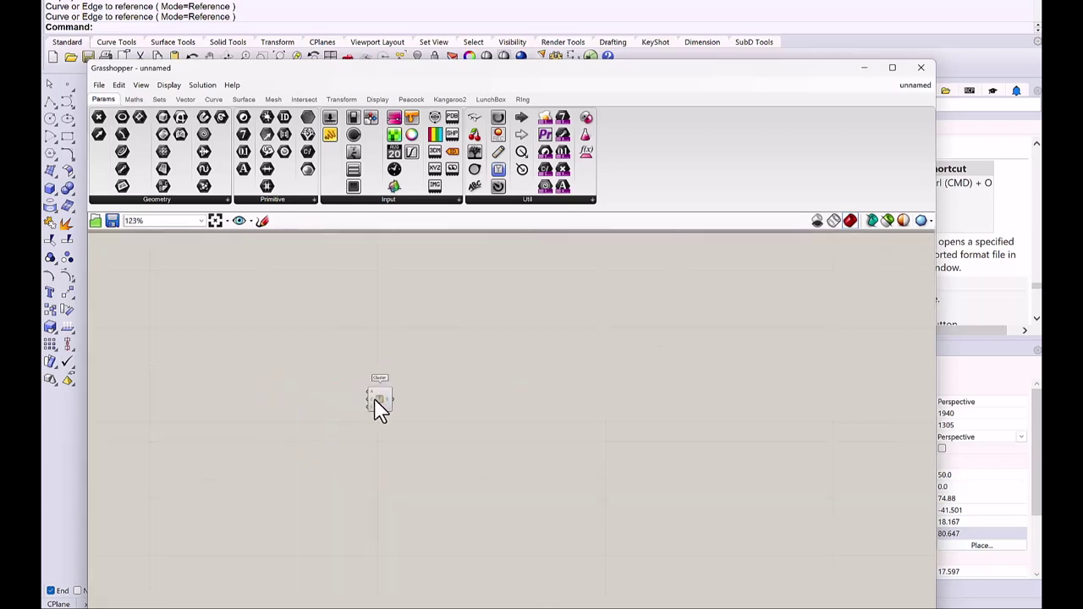
pyautogui.click(378, 400)
pyautogui.moveTo(378, 404); pyautogui.dragTo(155, 324)
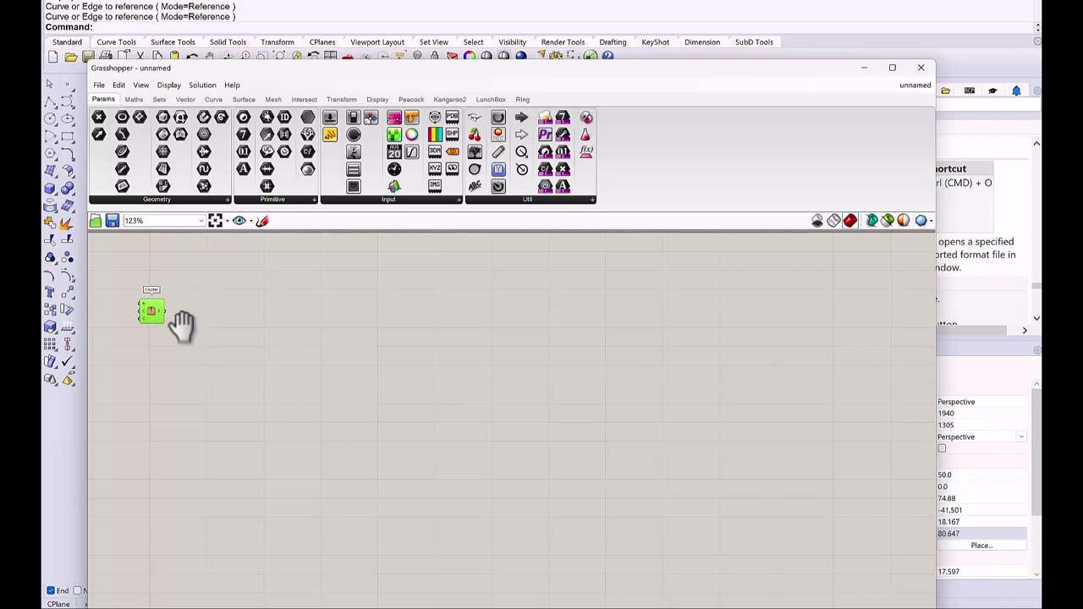
pyautogui.moveTo(179, 326); pyautogui.dragTo(387, 343, button='right')
pyautogui.scroll(3, 368, 338)
pyautogui.moveTo(372, 334); pyautogui.dragTo(476, 362)
# Place the Value List and both Curve components to the left of the cluster
pyautogui.moveTo(155, 279); pyautogui.dragTo(321, 493)
pyautogui.moveTo(201, 385); pyautogui.dragTo(434, 432)
pyautogui.moveTo(455, 354); pyautogui.dragTo(565, 442)
pyautogui.scroll(3, 554, 438)
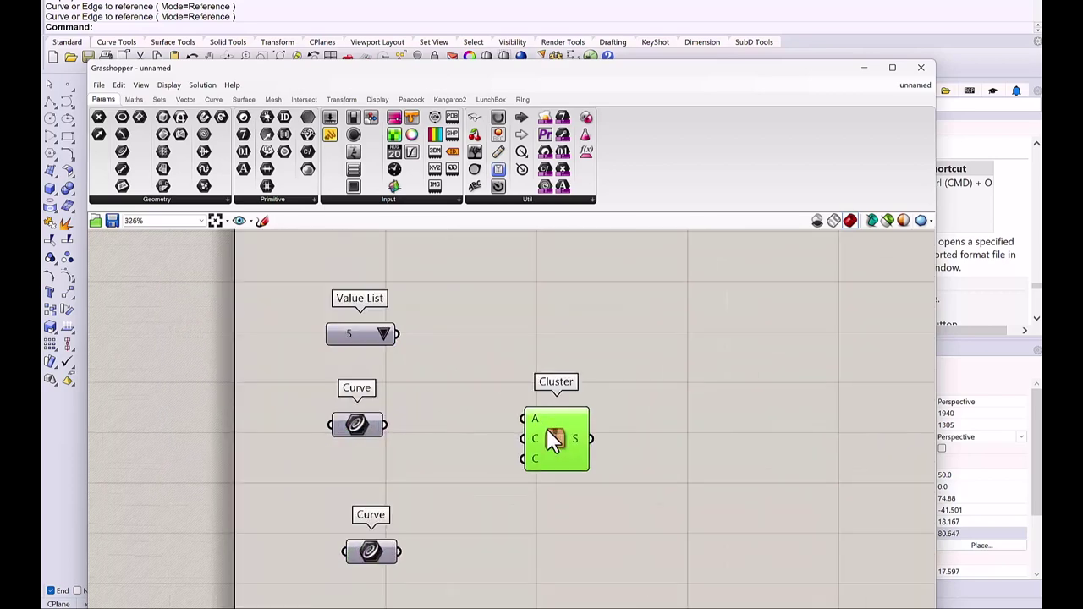
pyautogui.moveTo(540, 407); pyautogui.dragTo(479, 340)
pyautogui.scroll(2, 479, 340)
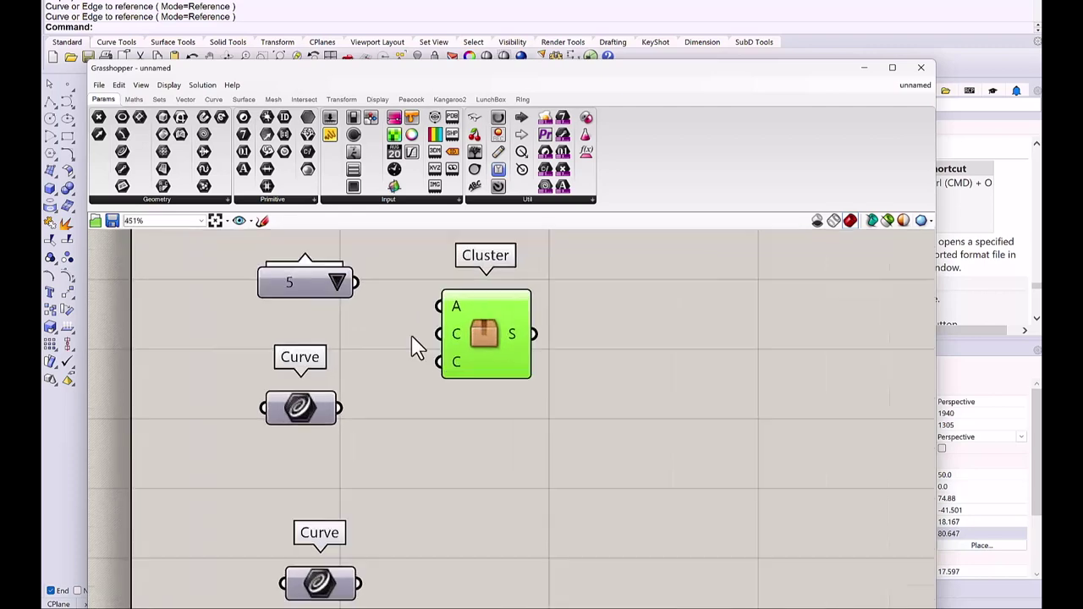
# Wire the Value List to input A and the upper and lower Curves to the two C inputs
pyautogui.moveTo(354, 282); pyautogui.dragTo(439, 306)
pyautogui.moveTo(341, 409); pyautogui.dragTo(439, 335)
pyautogui.moveTo(354, 595); pyautogui.dragTo(438, 363)
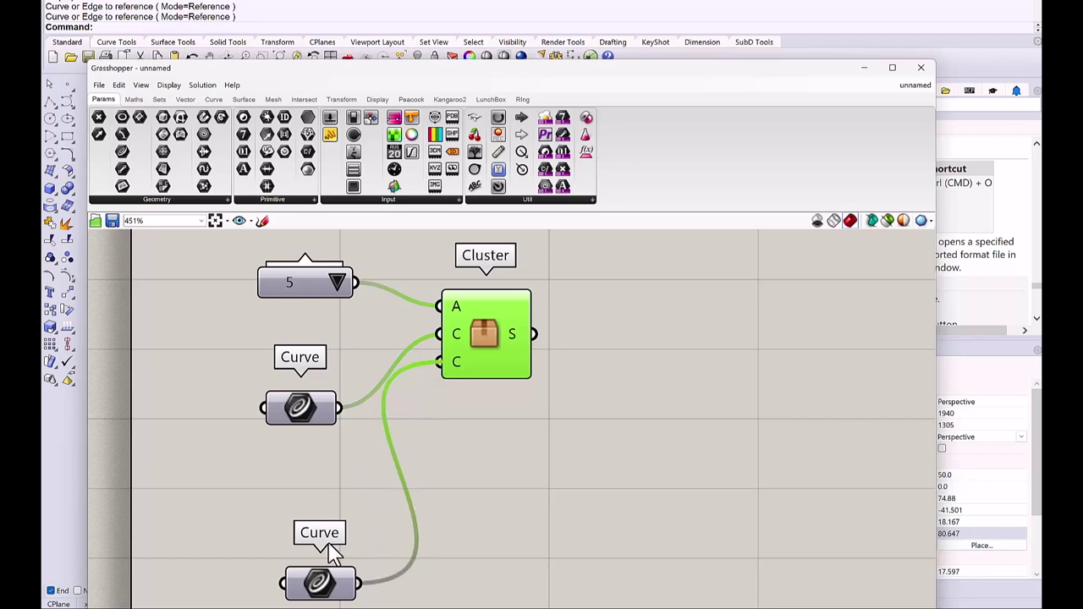
pyautogui.moveTo(320, 590); pyautogui.dragTo(302, 466)
pyautogui.scroll(2, 435, 358)
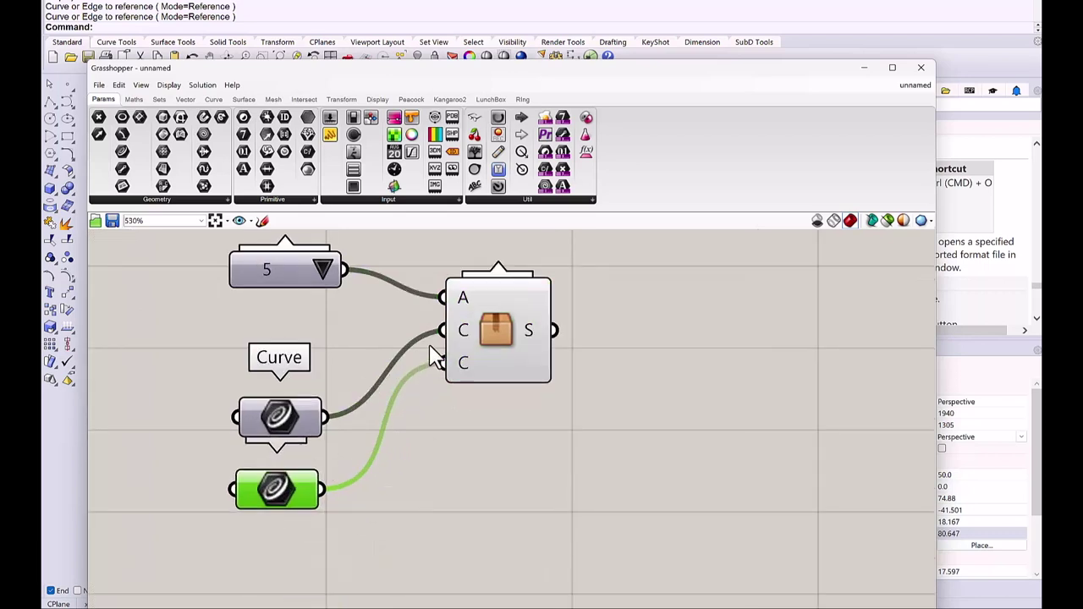
pyautogui.moveTo(464, 309); pyautogui.dragTo(430, 310, button='right')
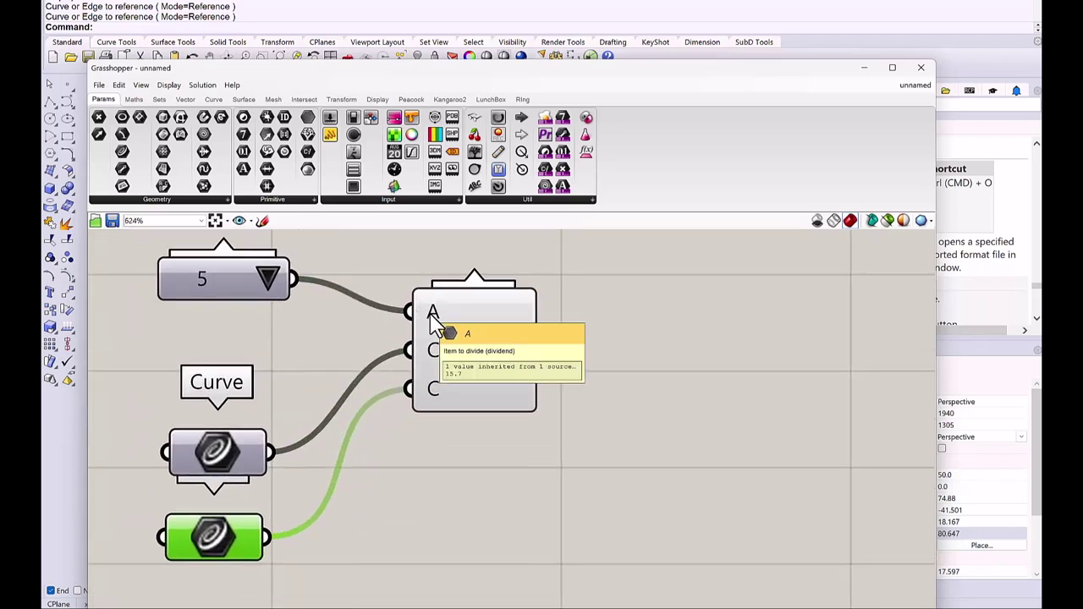
# Rename input A to 'RIng Size' and the first C input to 'Upper Curve'
pyautogui.rightClick(432, 312)
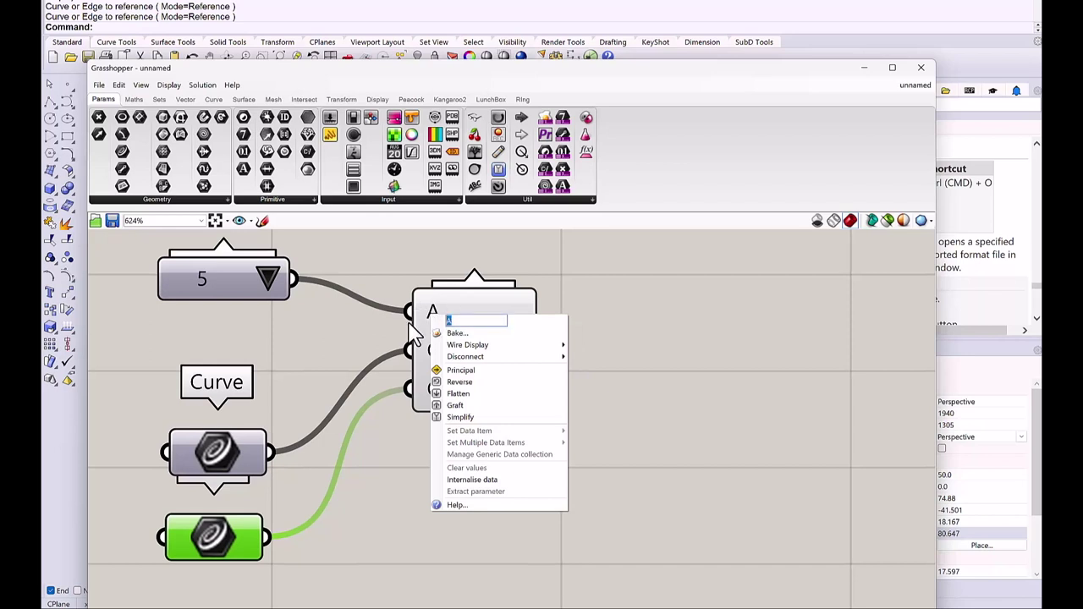
pyautogui.write('RIng Size')
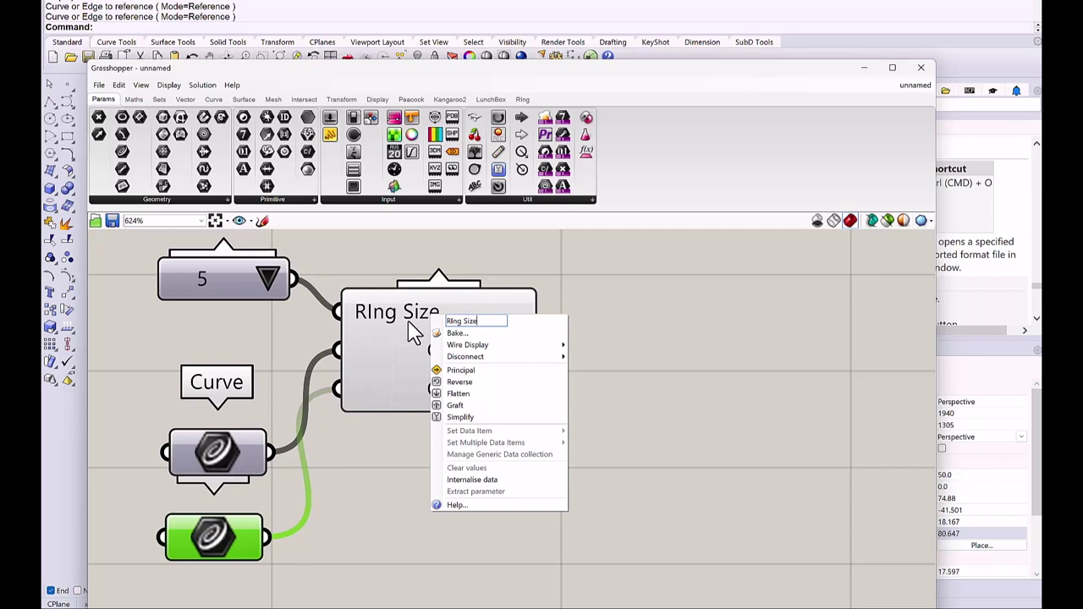
pyautogui.click(579, 343)
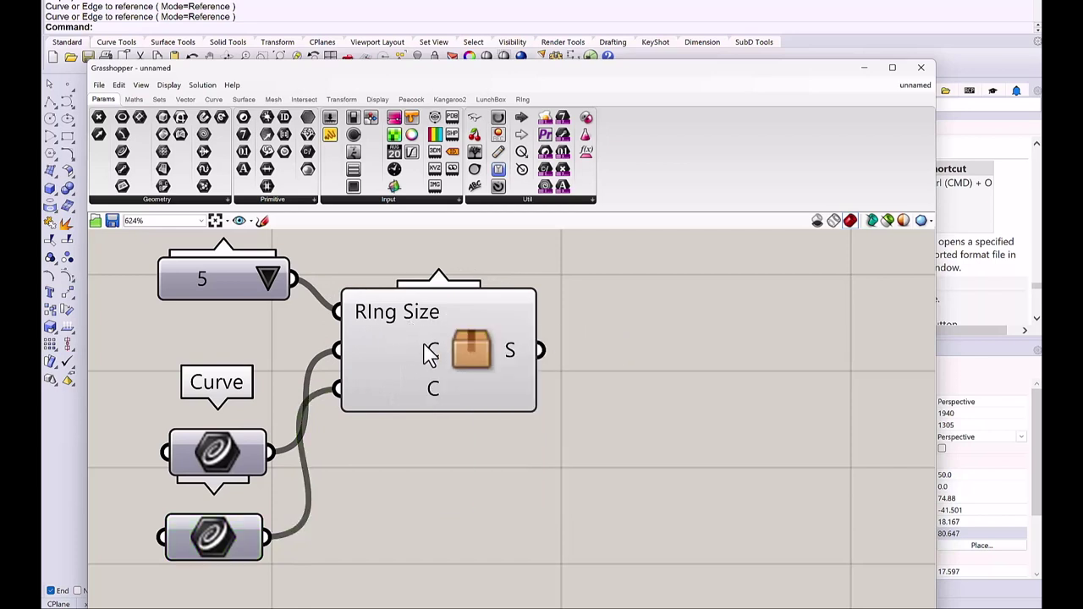
pyautogui.rightClick(427, 357)
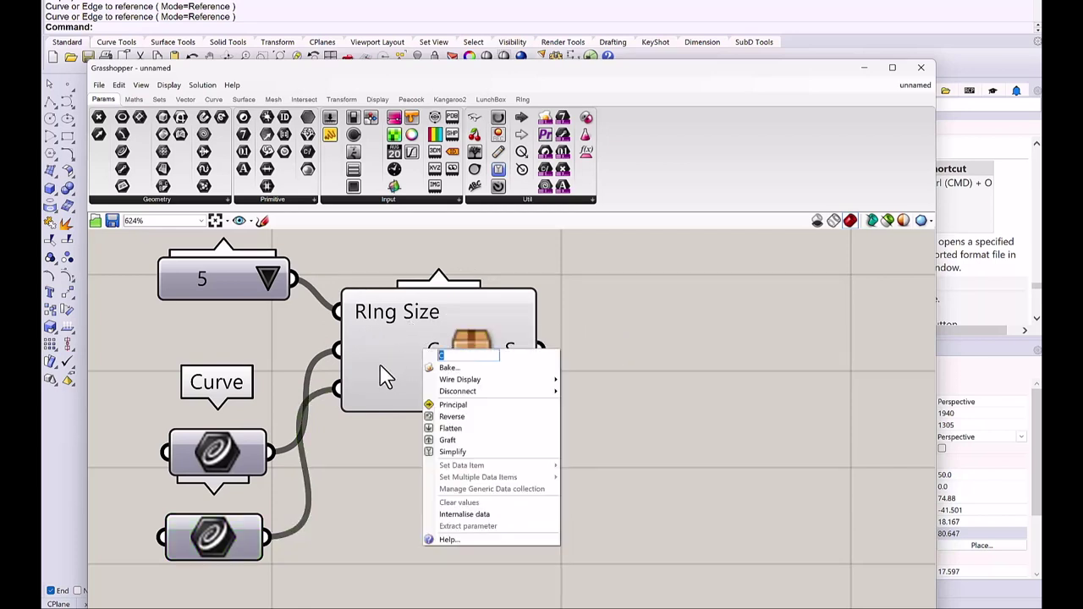
pyautogui.write('Upper Curve')
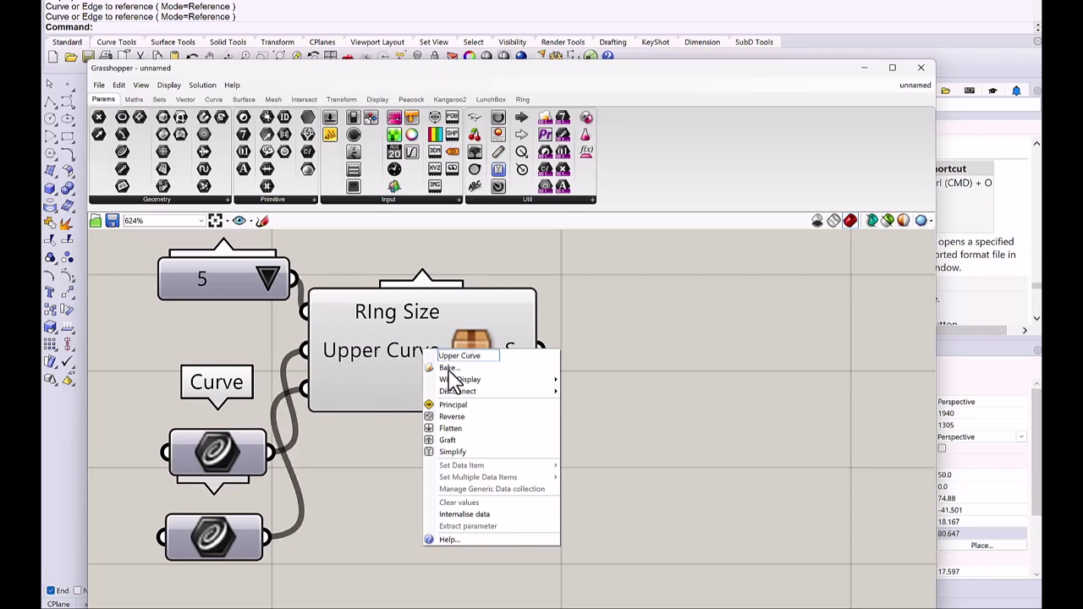
pyautogui.press('Return')
# Rename the second C input to 'Bottom Curve'
pyautogui.click(434, 399)
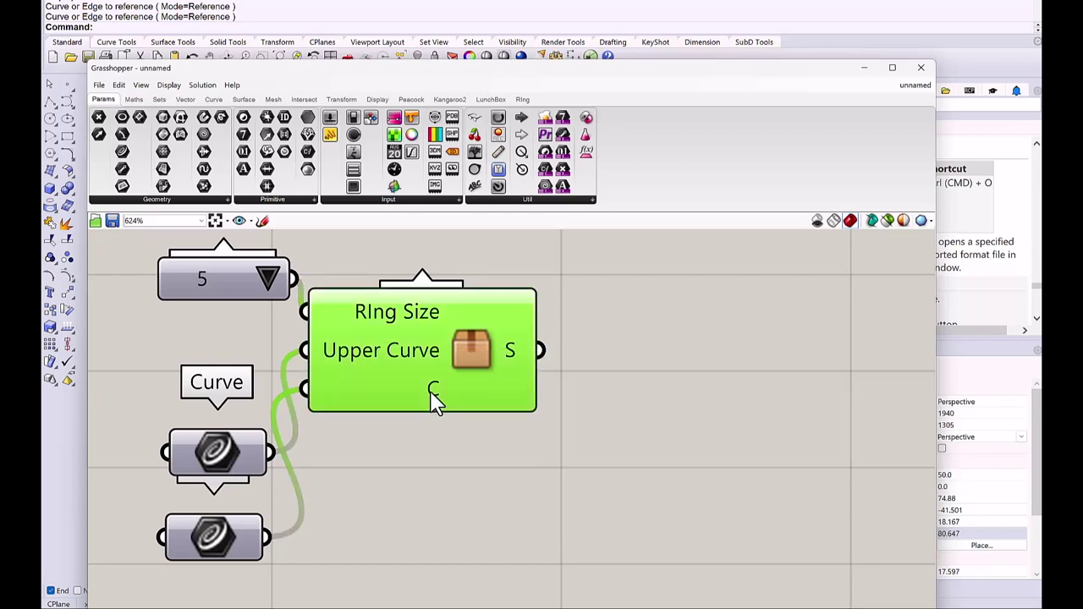
pyautogui.doubleClick(433, 400)
pyautogui.rightClick(433, 391)
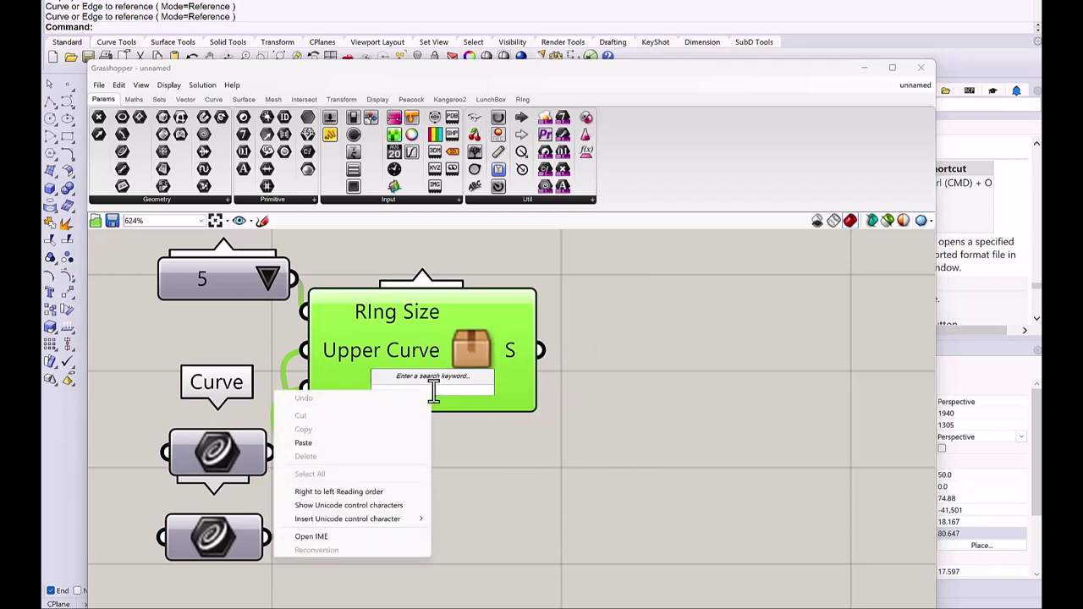
pyautogui.press('Escape')
pyautogui.press('Escape')
pyautogui.rightClick(360, 398)
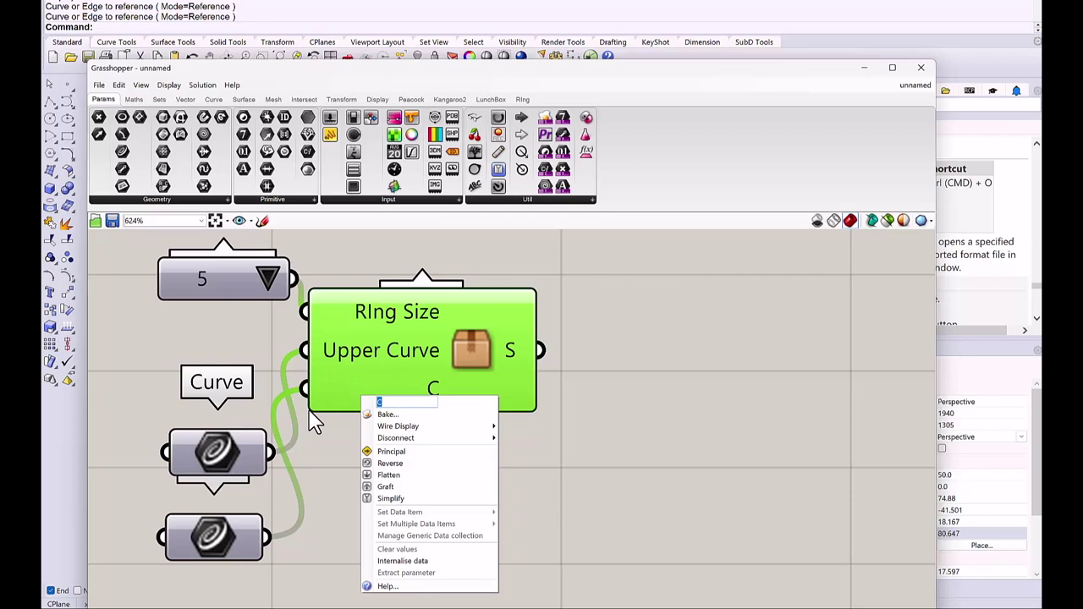
pyautogui.write('Bottom Cu')
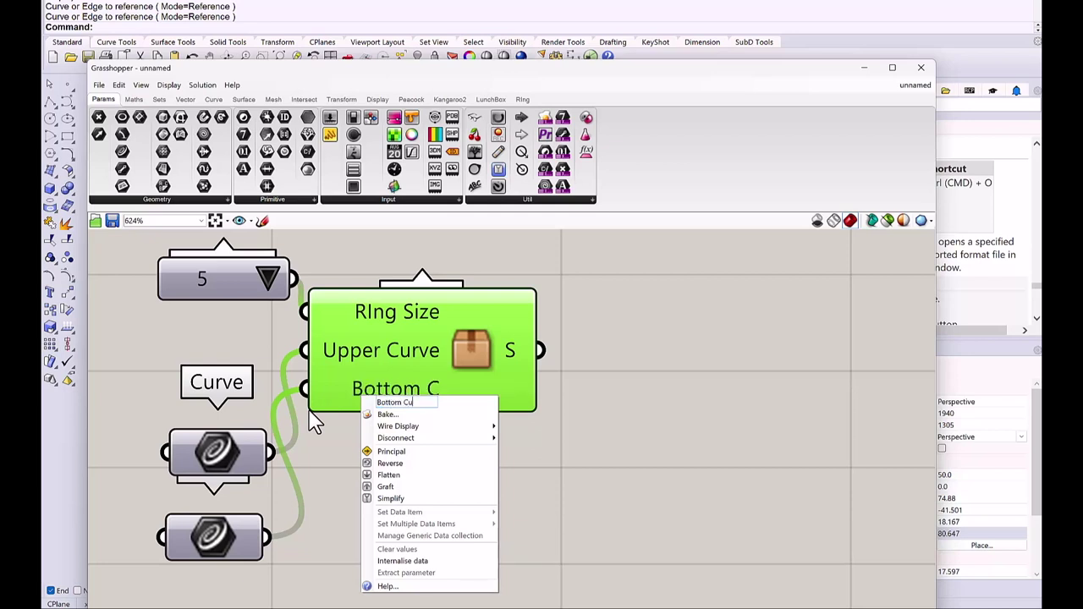
pyautogui.write('rve')
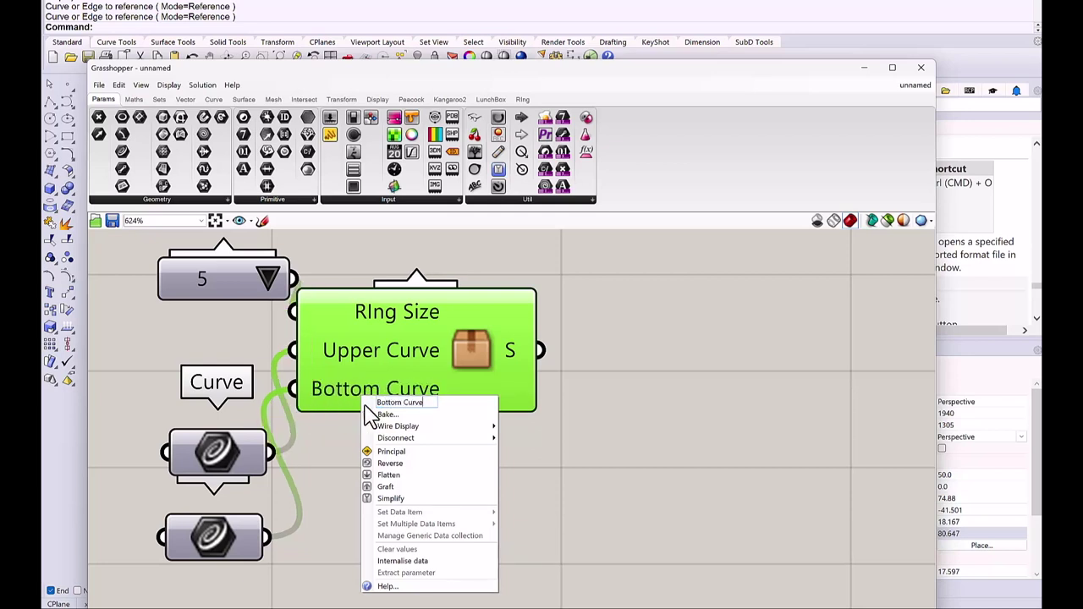
# Rename the S output to 'Ring' and select the cluster's default name for renaming
pyautogui.rightClick(526, 357)
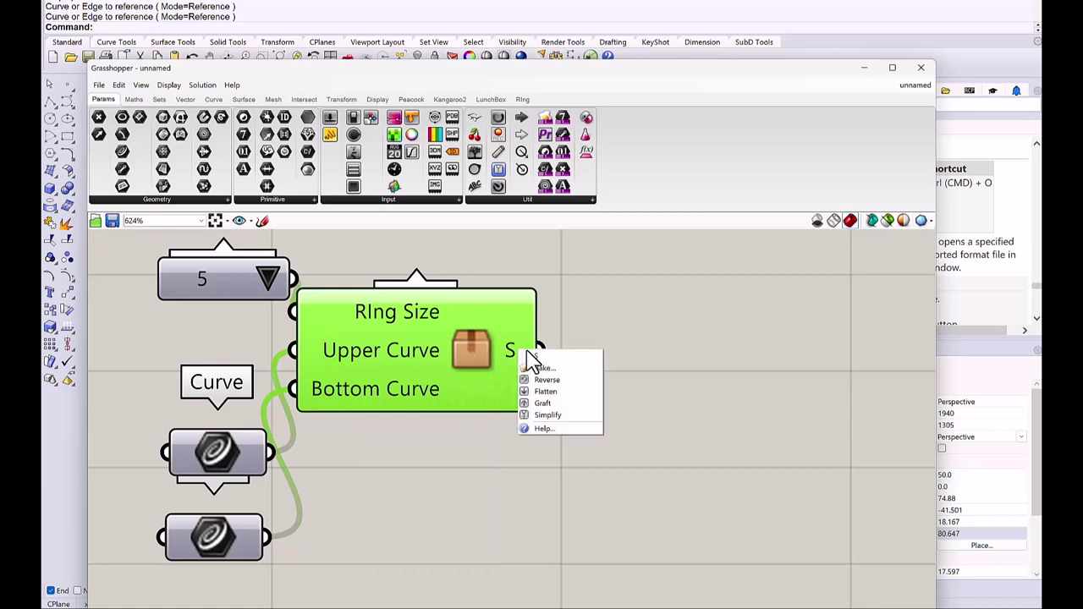
pyautogui.write('Ring')
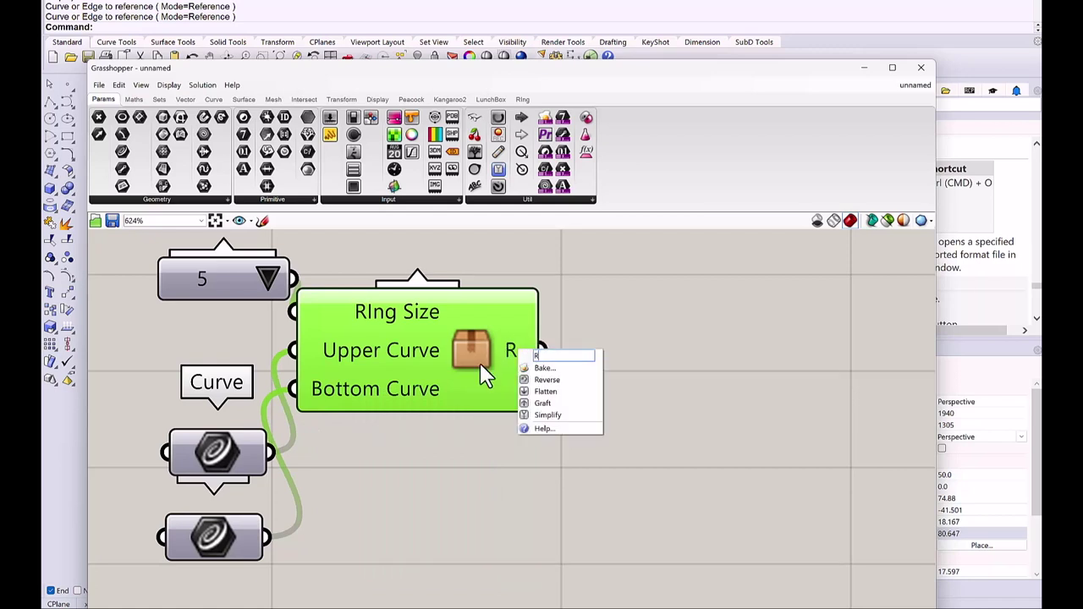
pyautogui.click(636, 347)
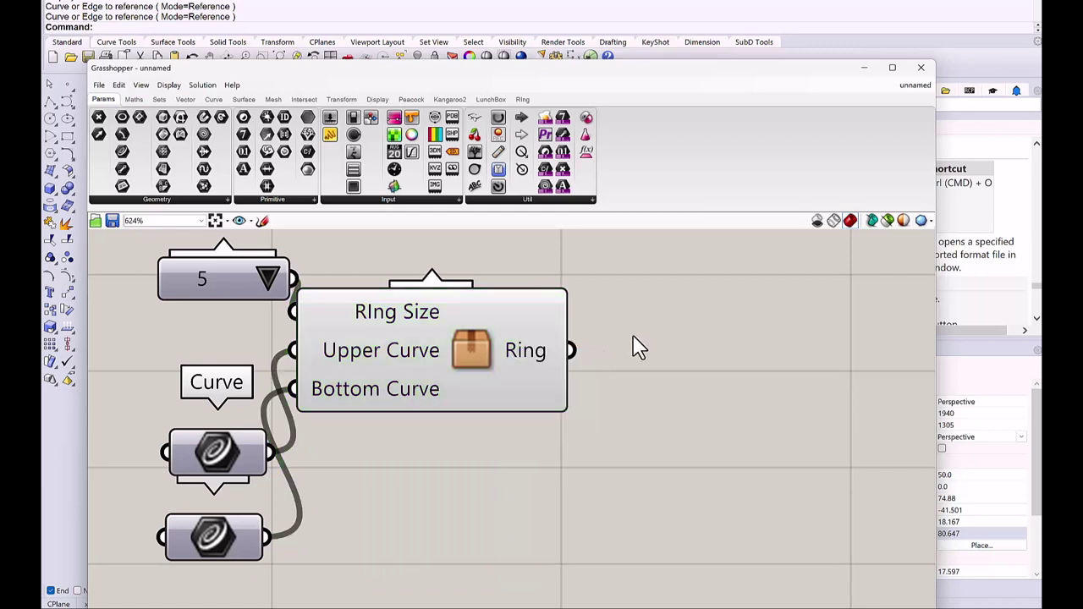
pyautogui.rightClick(479, 359)
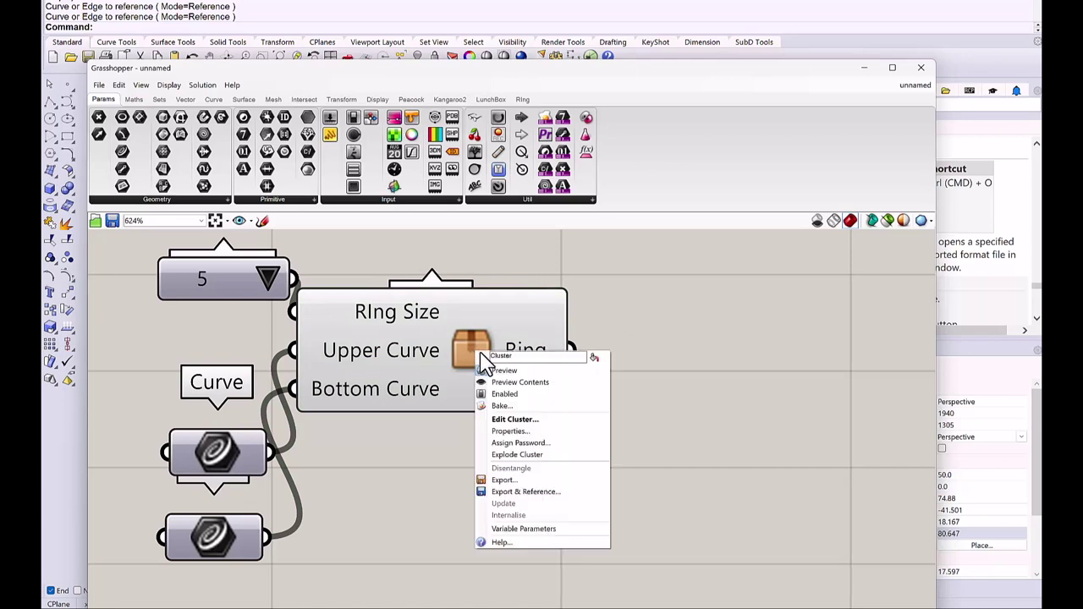
pyautogui.moveTo(528, 356); pyautogui.dragTo(479, 363)
# Confirm the cluster name 'Ring by Profile Curve' and arrange the canvas to show the ring model
pyautogui.click(648, 333)
pyautogui.scroll(-3, 523, 368)
pyautogui.moveTo(514, 362); pyautogui.dragTo(563, 410)
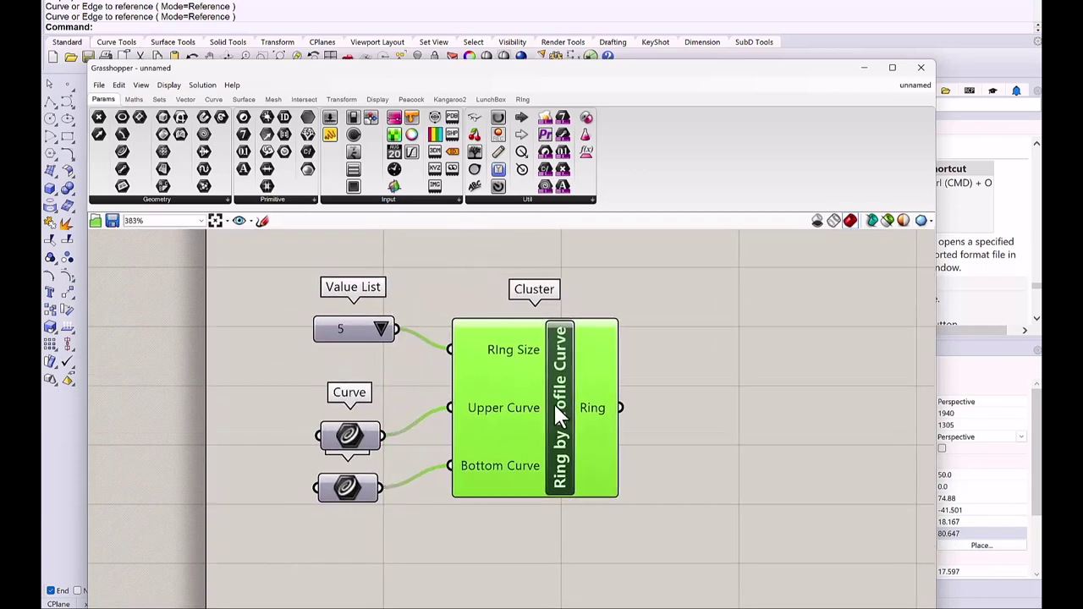
pyautogui.moveTo(252, 72); pyautogui.dragTo(584, 101)
pyautogui.scroll(-2, 217, 191)
pyautogui.moveTo(218, 193); pyautogui.dragTo(232, 198, button='right')
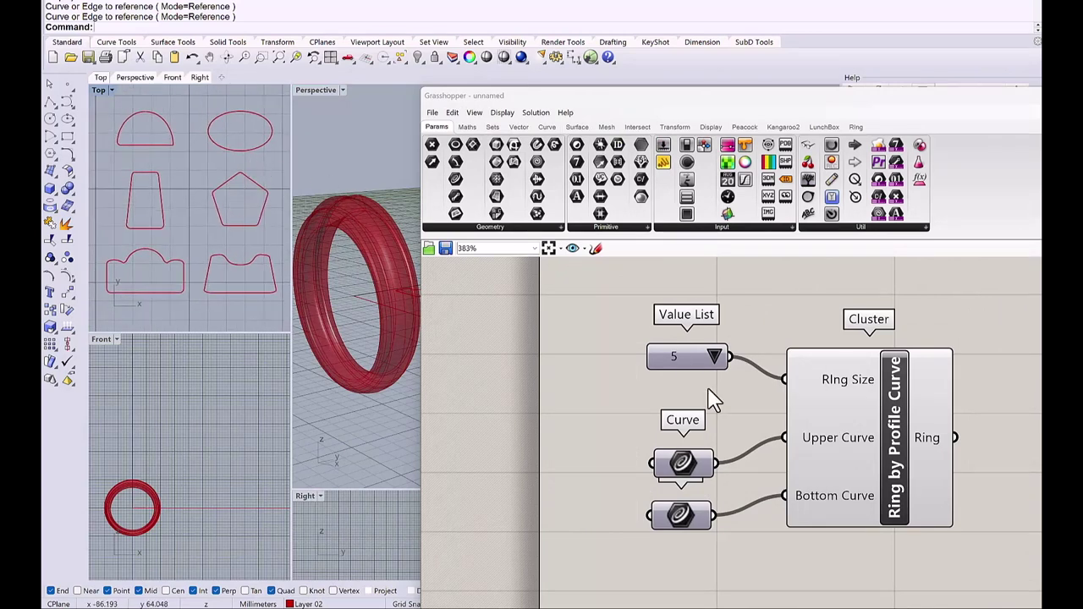
pyautogui.moveTo(761, 372); pyautogui.dragTo(598, 350, button='right')
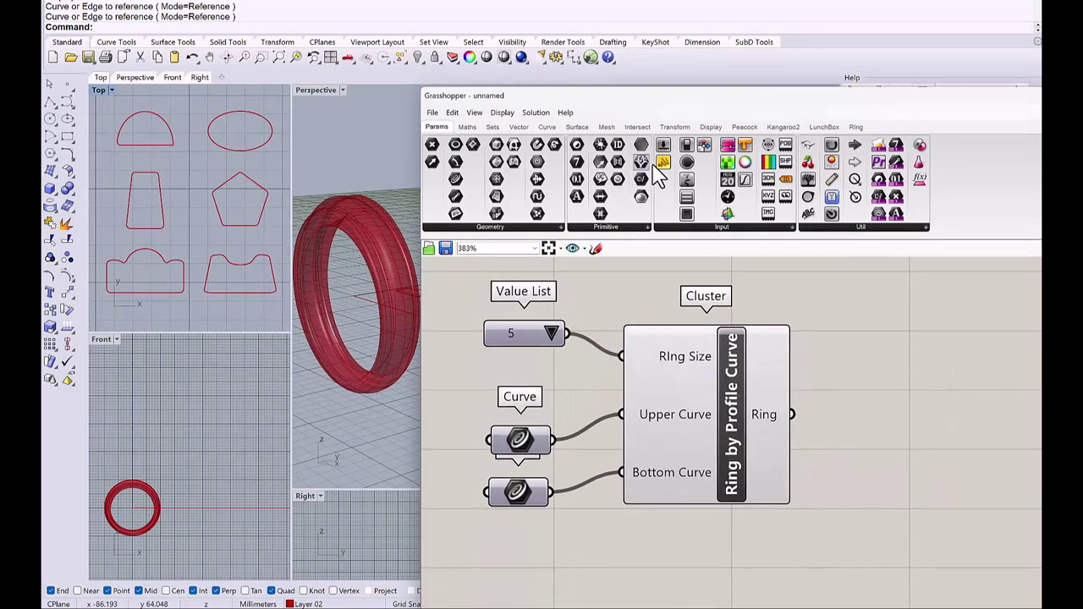
# Add a Custom Preview on the Ring output with a Colour Swatch feeding its material input
pyautogui.click(713, 132)
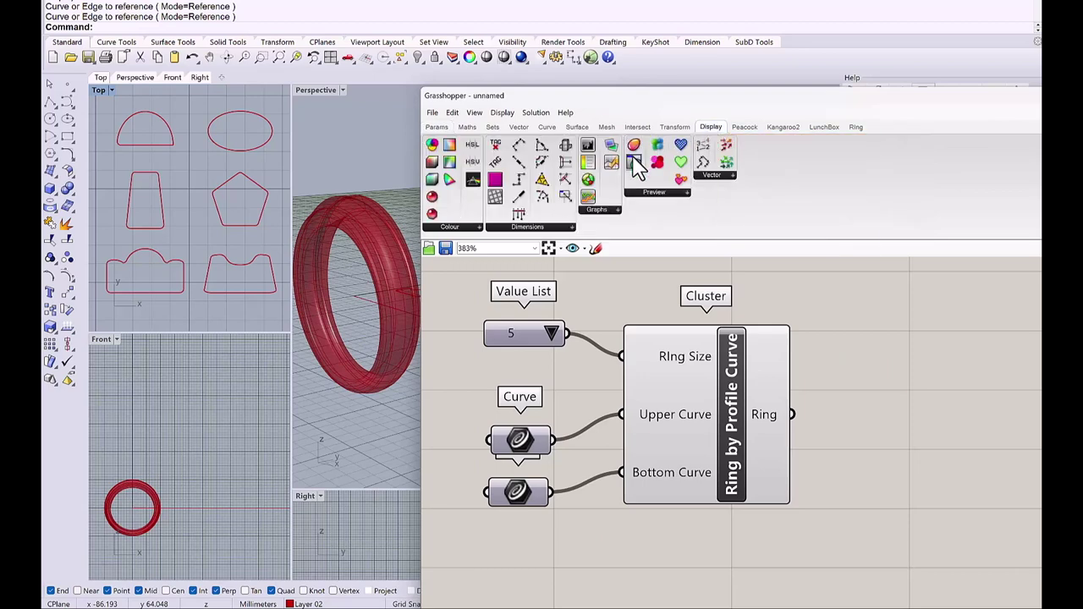
pyautogui.moveTo(838, 337); pyautogui.dragTo(923, 337)
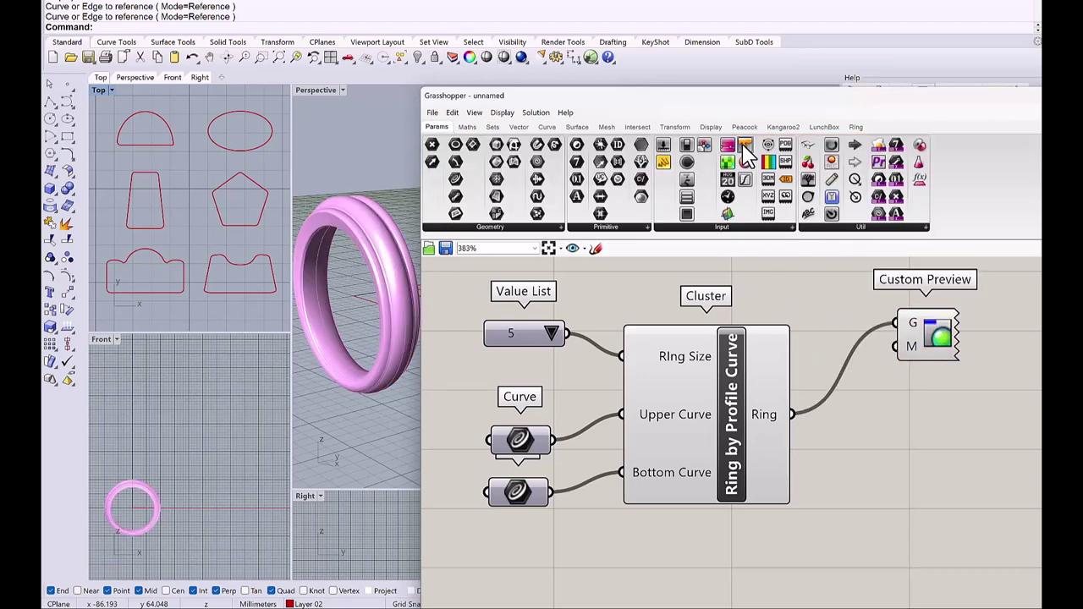
pyautogui.moveTo(849, 412); pyautogui.dragTo(862, 410)
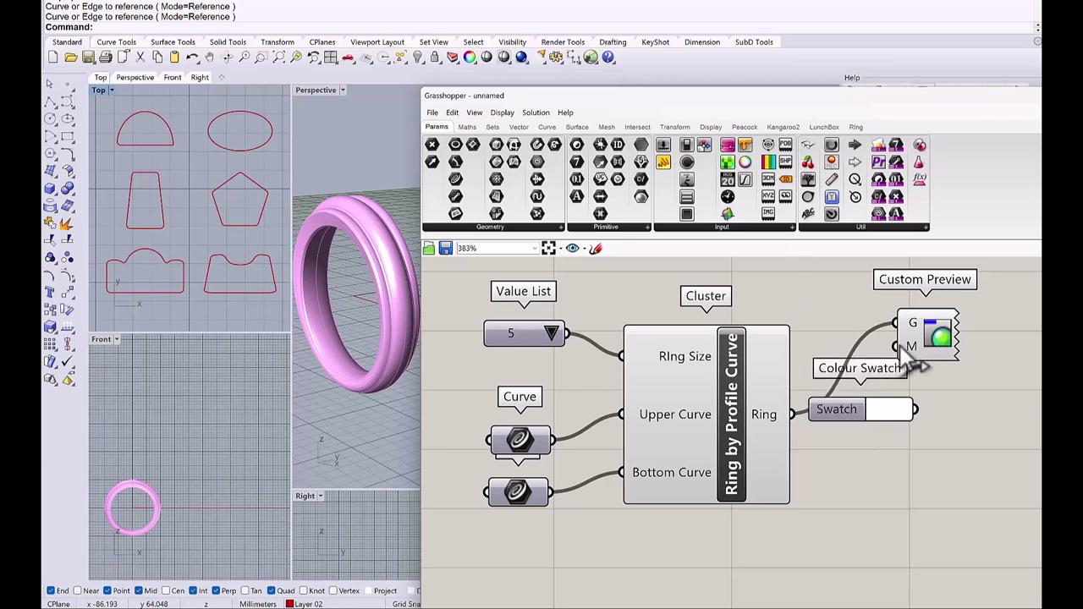
pyautogui.moveTo(899, 347); pyautogui.dragTo(902, 413)
pyautogui.click(900, 414)
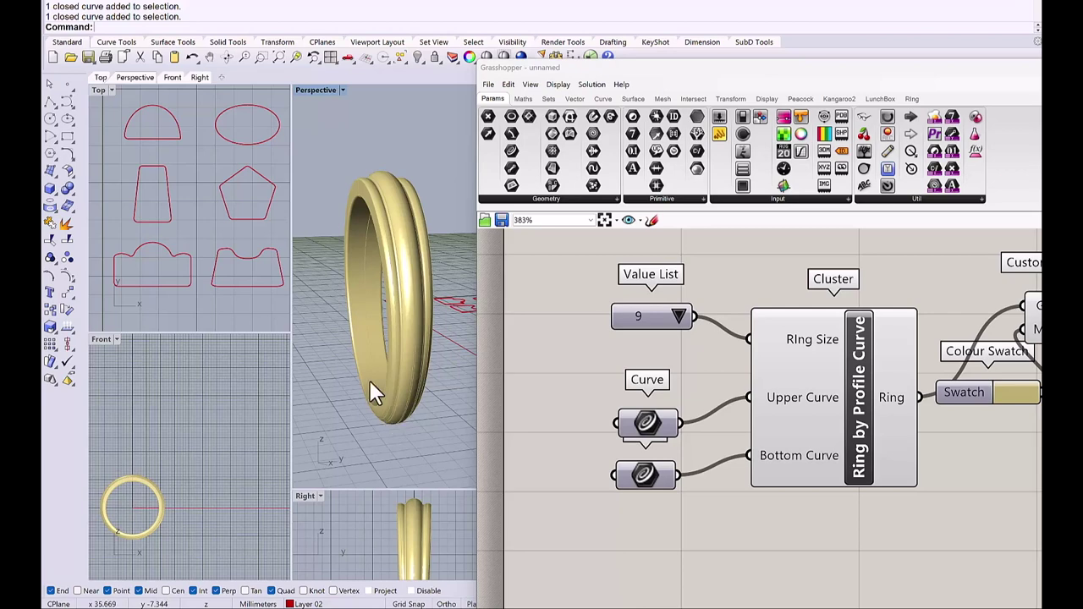
# Reference the trapezoid profile as the ring's Upper Curve
pyautogui.click(148, 245)
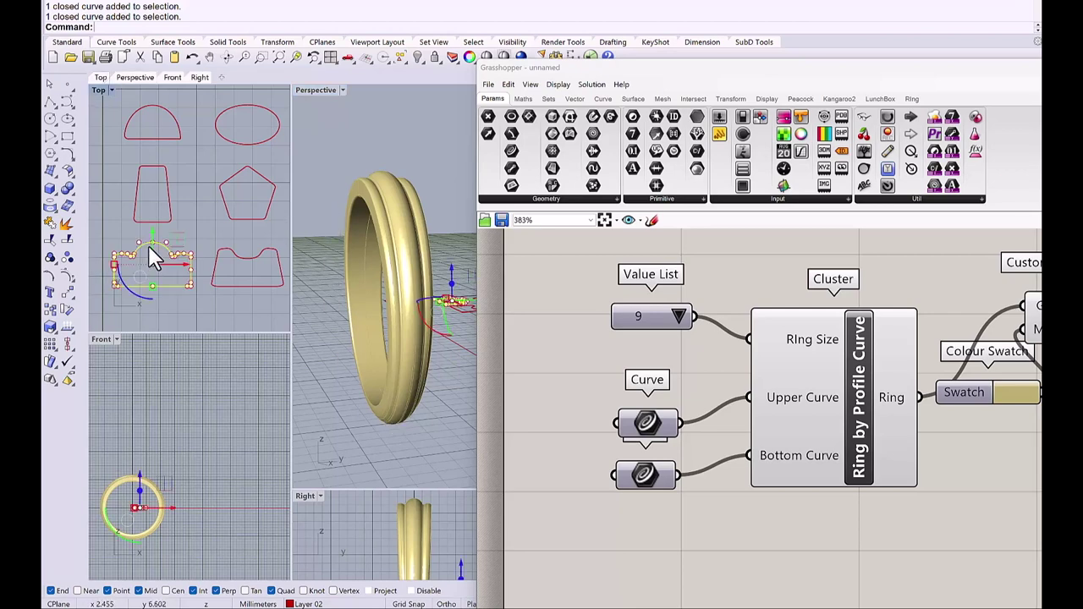
pyautogui.click(190, 230)
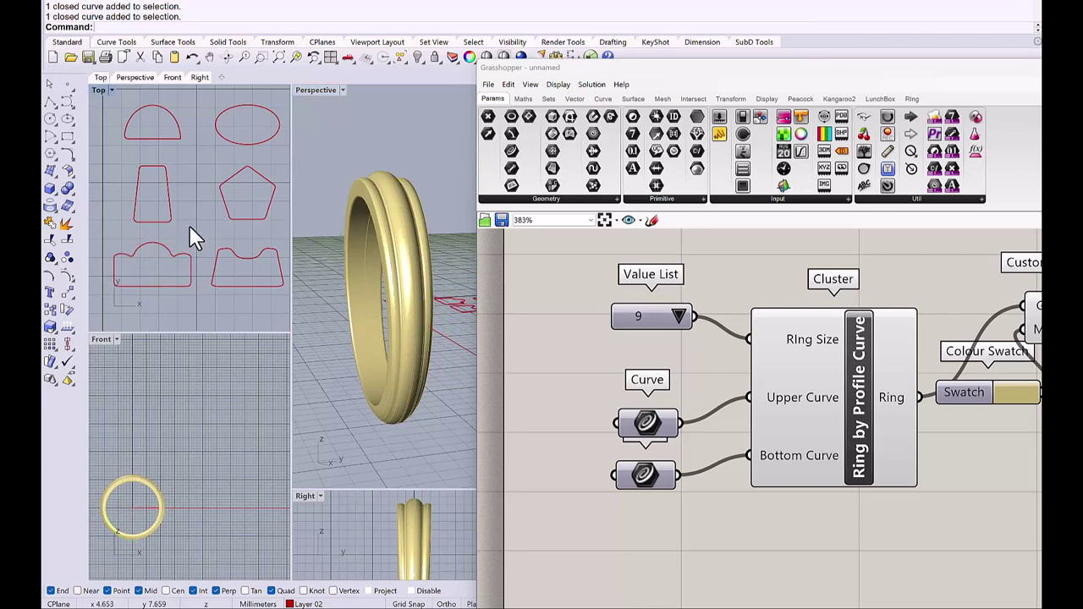
pyautogui.click(167, 207)
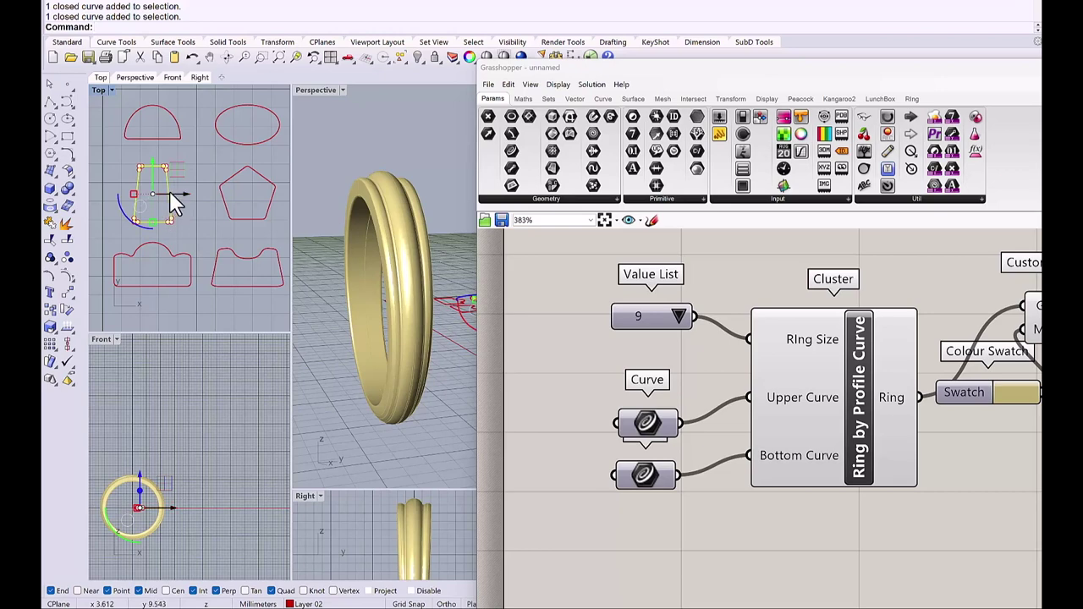
pyautogui.rightClick(647, 427)
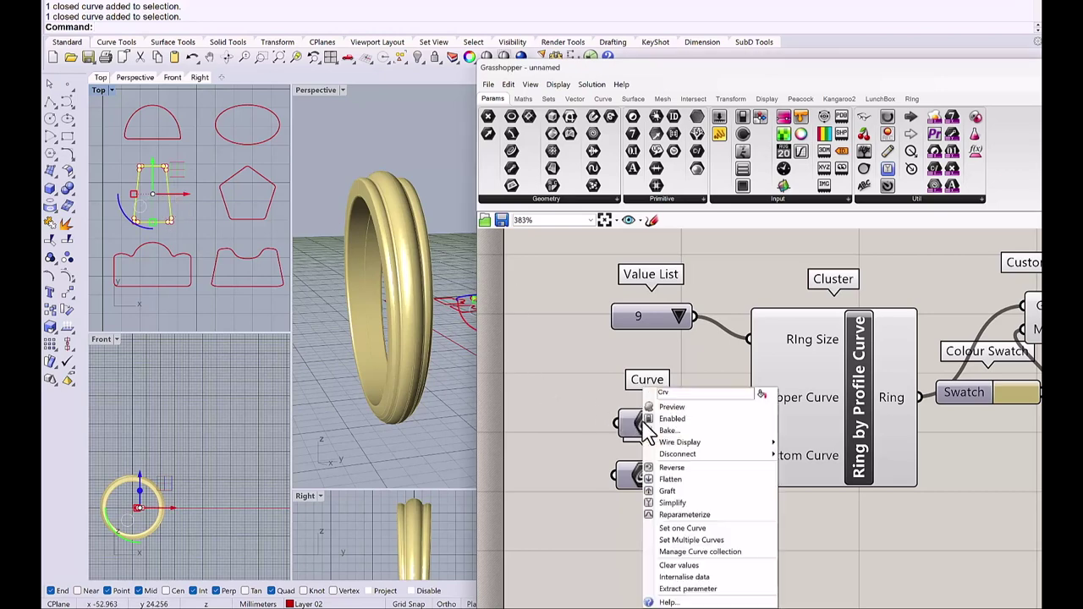
pyautogui.click(677, 529)
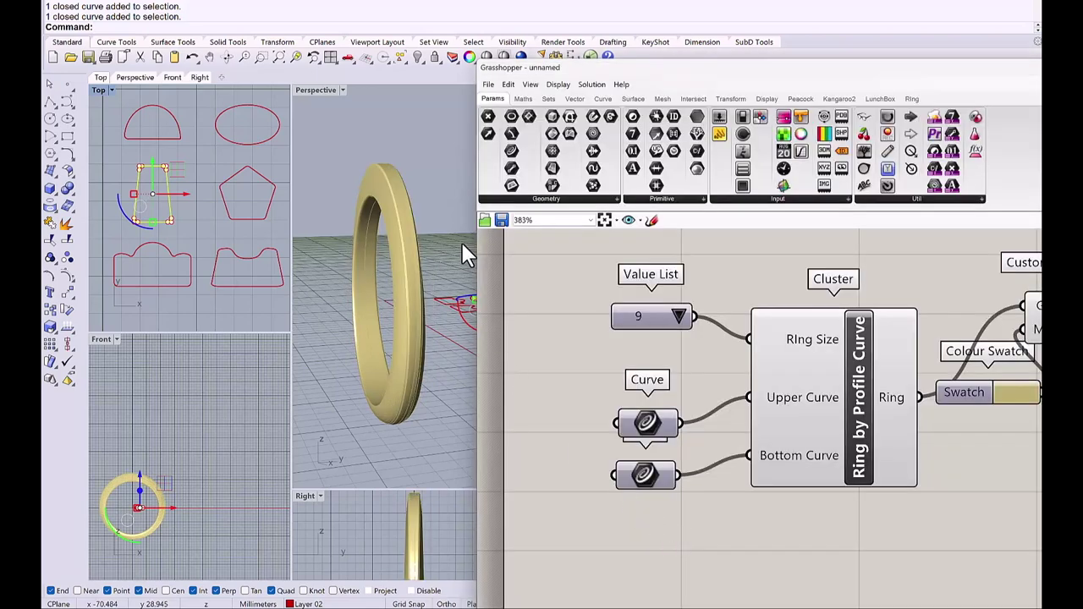
pyautogui.moveTo(424, 235)
pyautogui.mouseDown(button='right')
pyautogui.moveTo(440, 244)
pyautogui.moveTo(406, 237)
pyautogui.mouseUp(button='right')
# Set the semicircle profile as a single curve on the Curve input
pyautogui.click(260, 246)
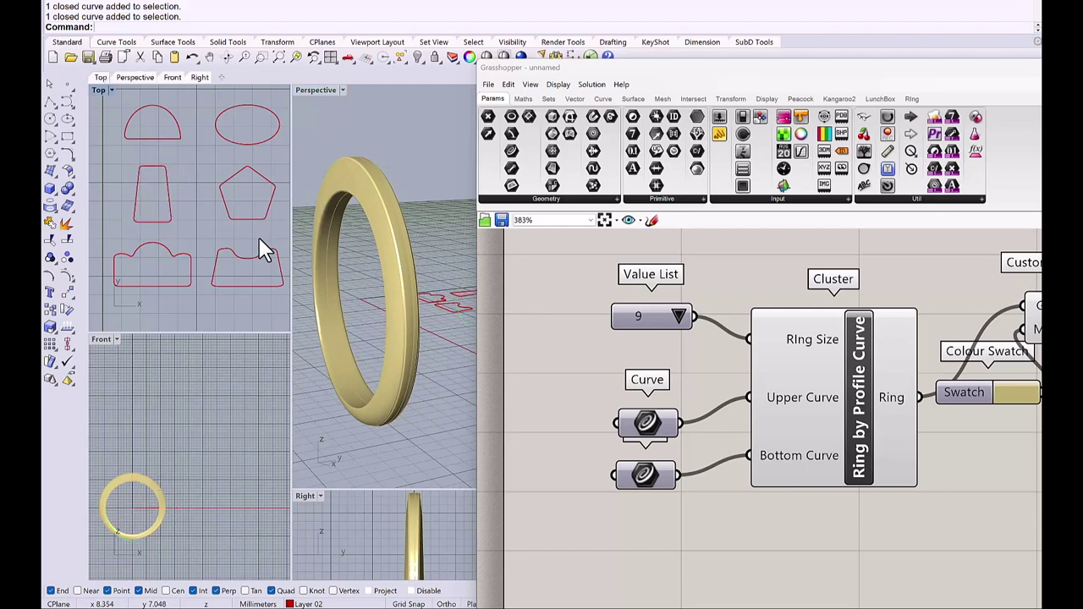
pyautogui.click(254, 222)
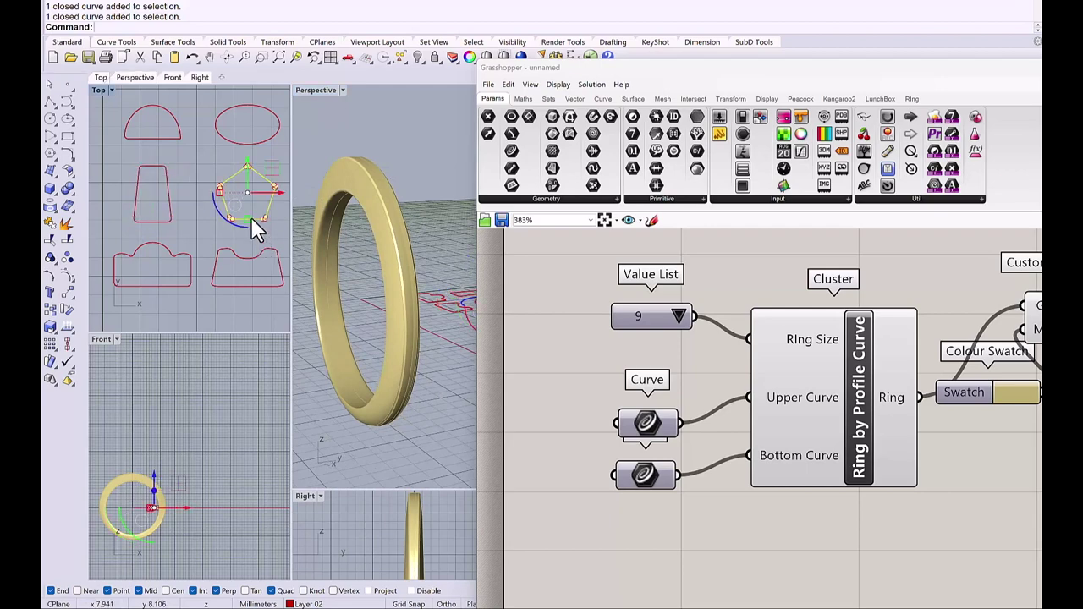
pyautogui.rightClick(645, 423)
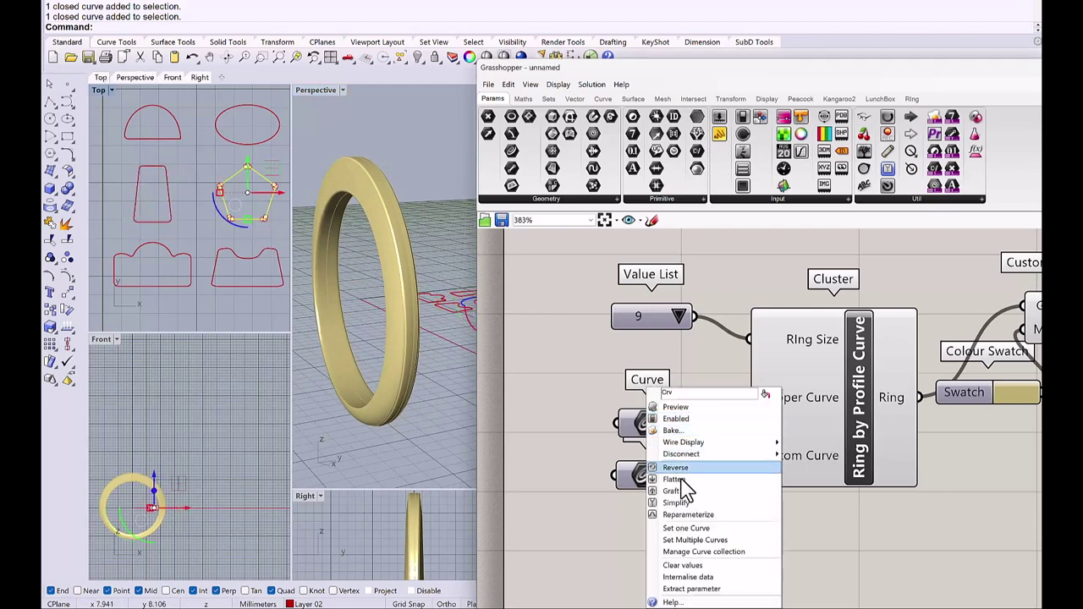
pyautogui.click(708, 528)
pyautogui.click(237, 216)
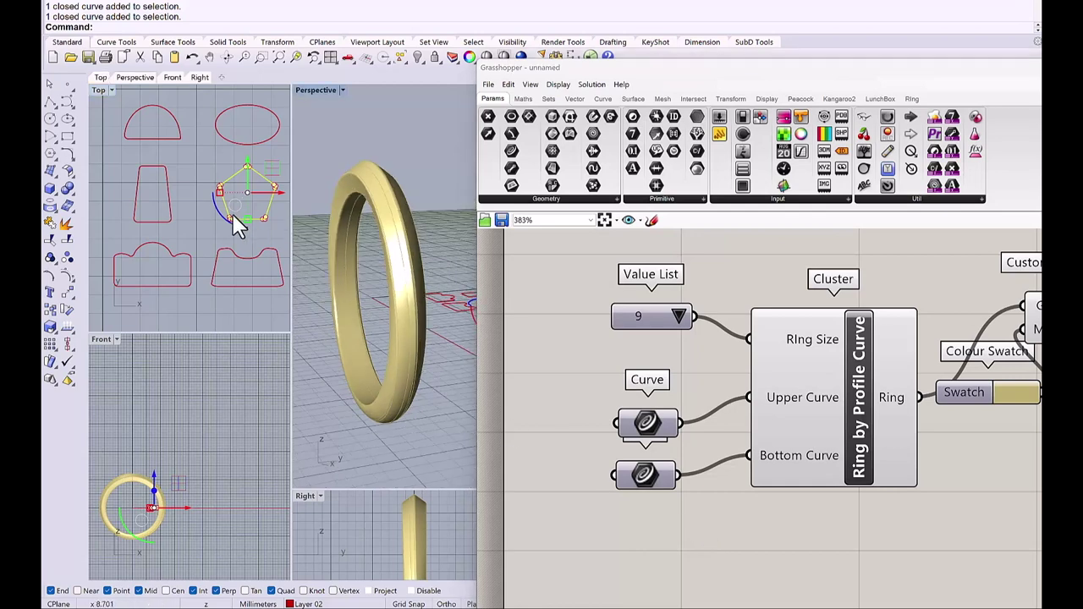
pyautogui.click(188, 173)
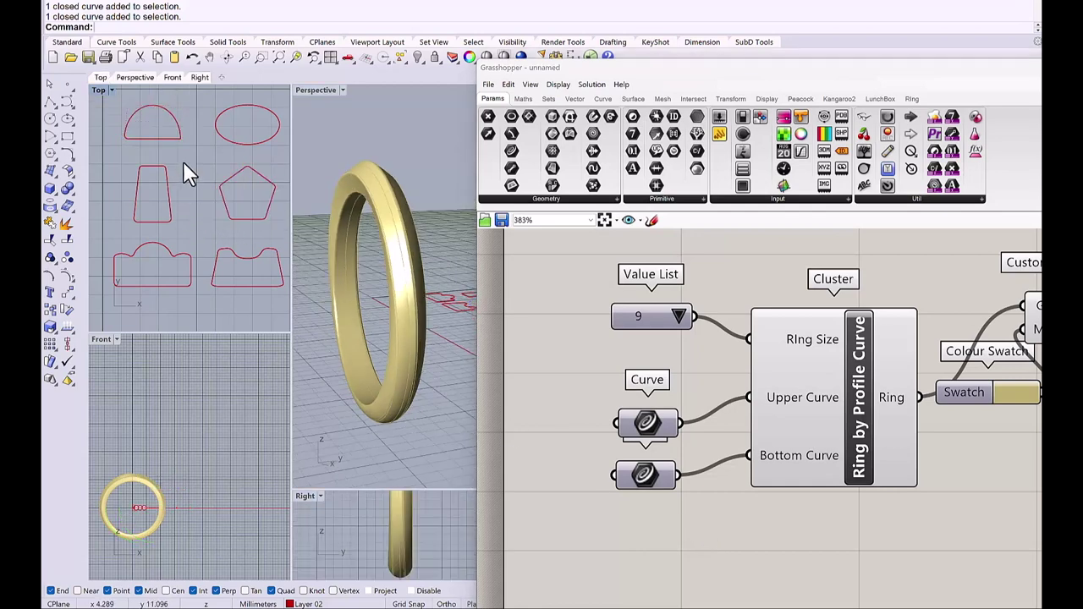
# Reference the ellipse profile as the ring's Bottom Curve
pyautogui.click(243, 151)
pyautogui.rightClick(648, 476)
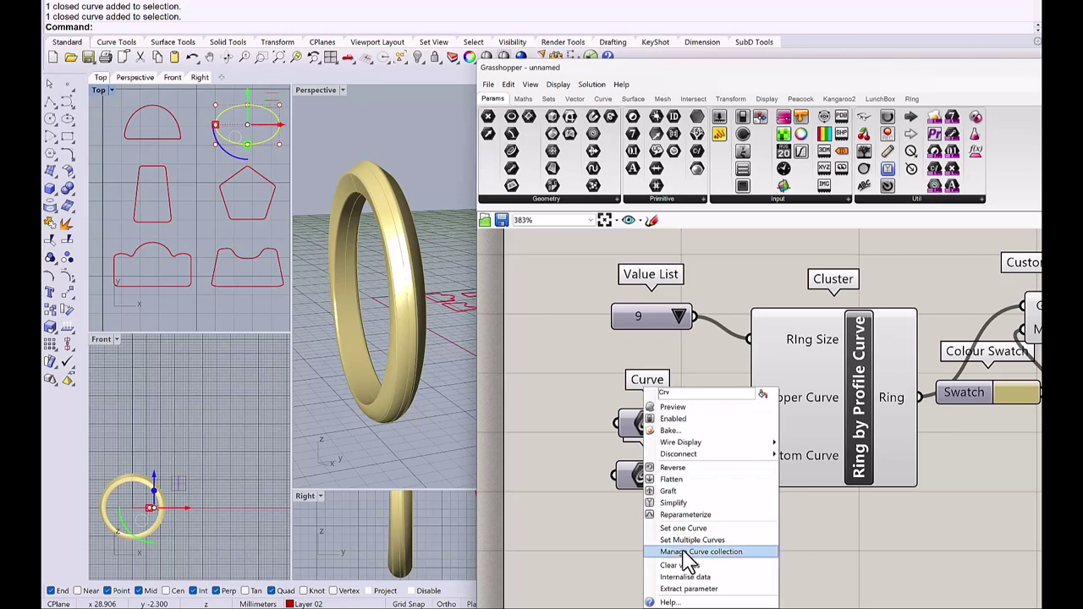
pyautogui.click(690, 530)
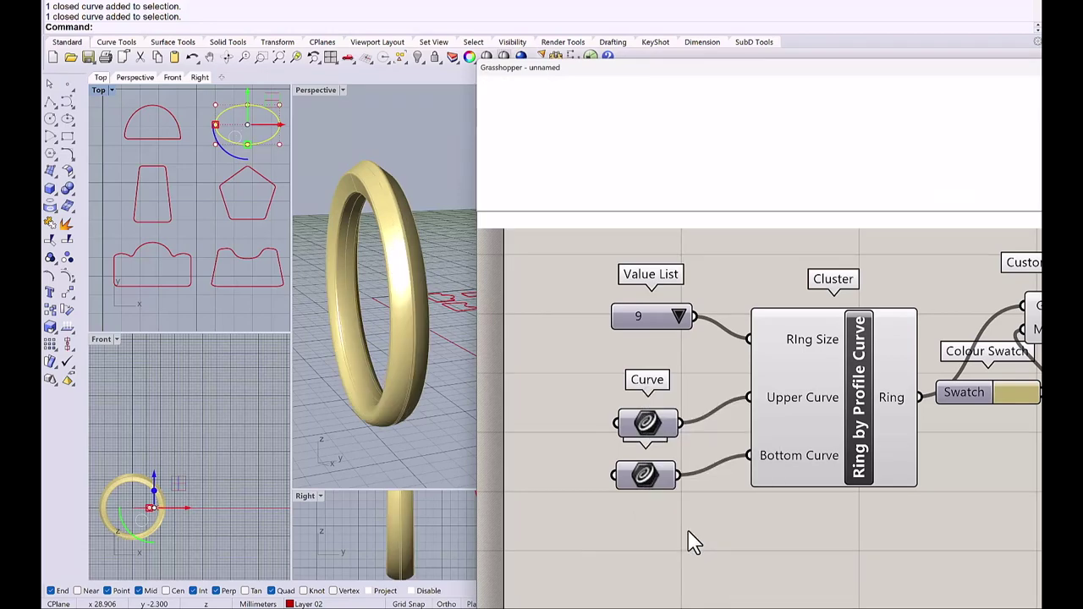
pyautogui.moveTo(383, 396); pyautogui.dragTo(336, 364, button='right')
# Reference the bottom-right wavy profile on the Curve input
pyautogui.click(251, 237)
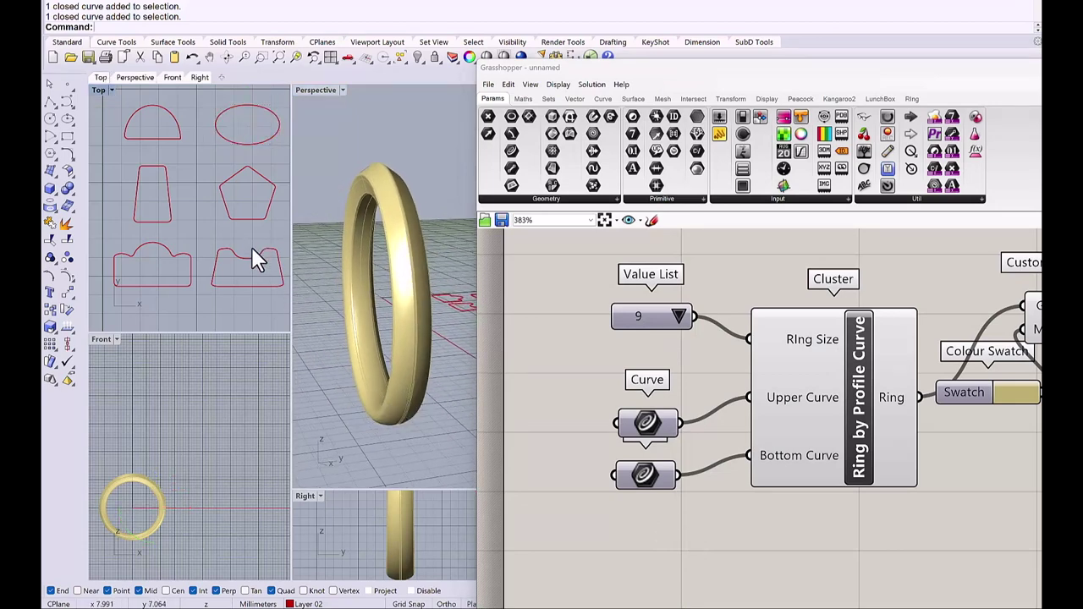
pyautogui.click(251, 257)
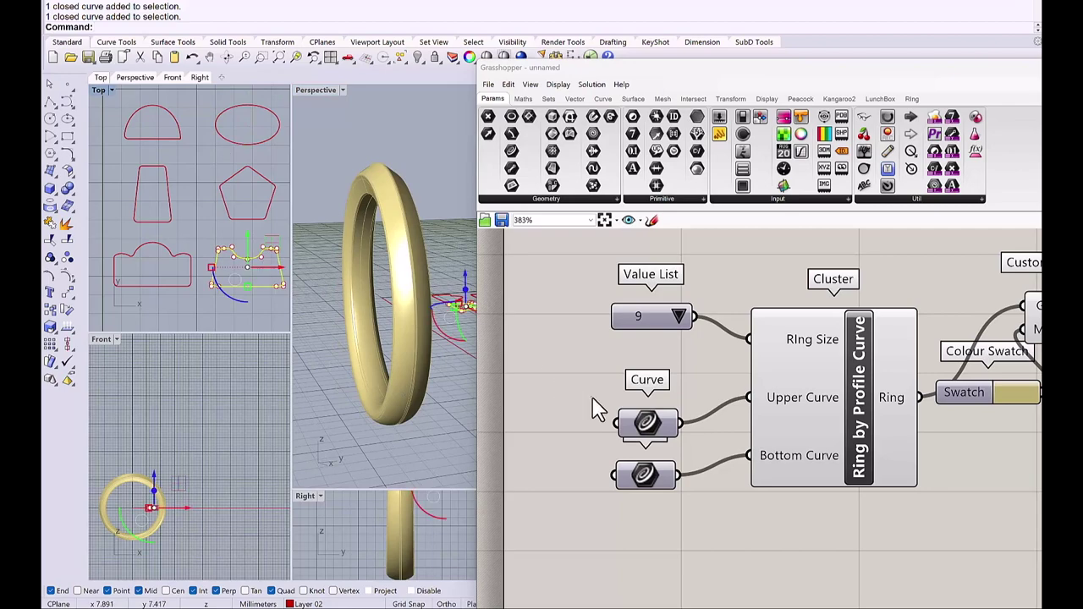
pyautogui.rightClick(646, 427)
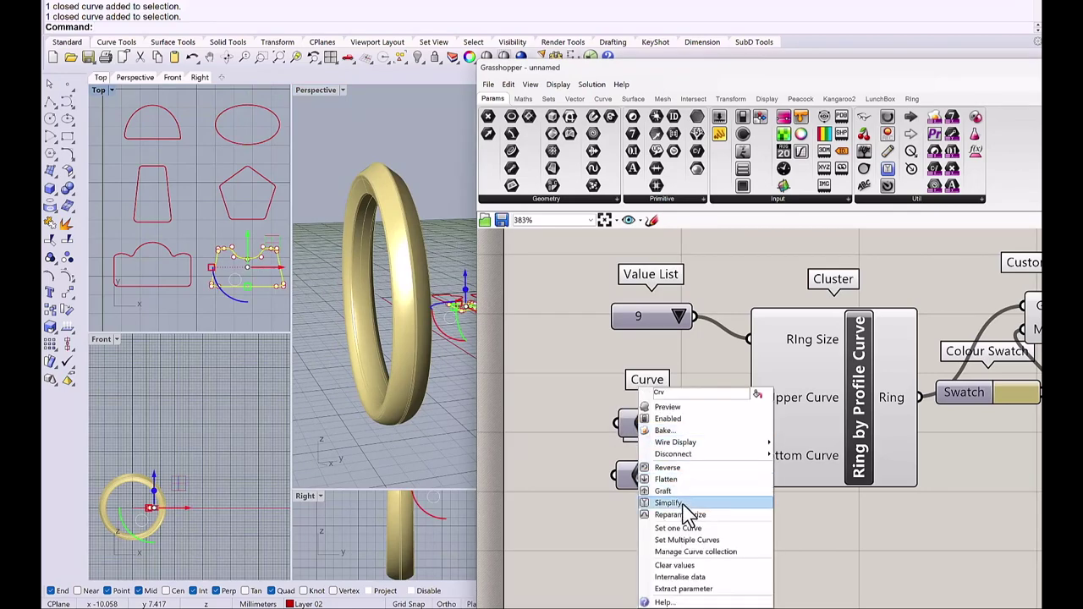
pyautogui.click(681, 530)
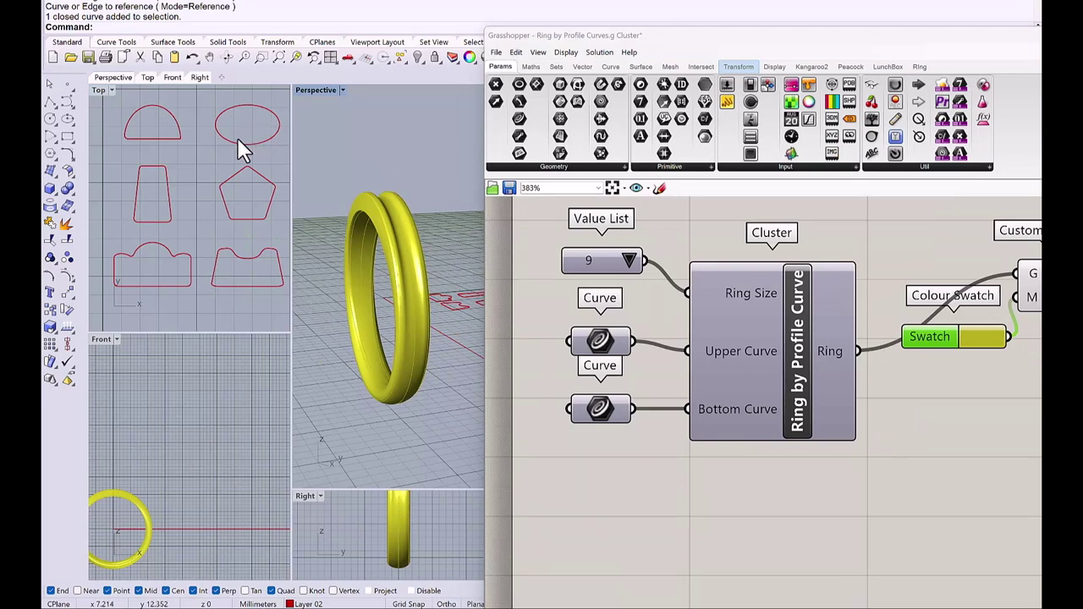
# Scale the ellipse taller with Scale1D from its bottom to top, then widen it symmetrically
pyautogui.click(237, 145)
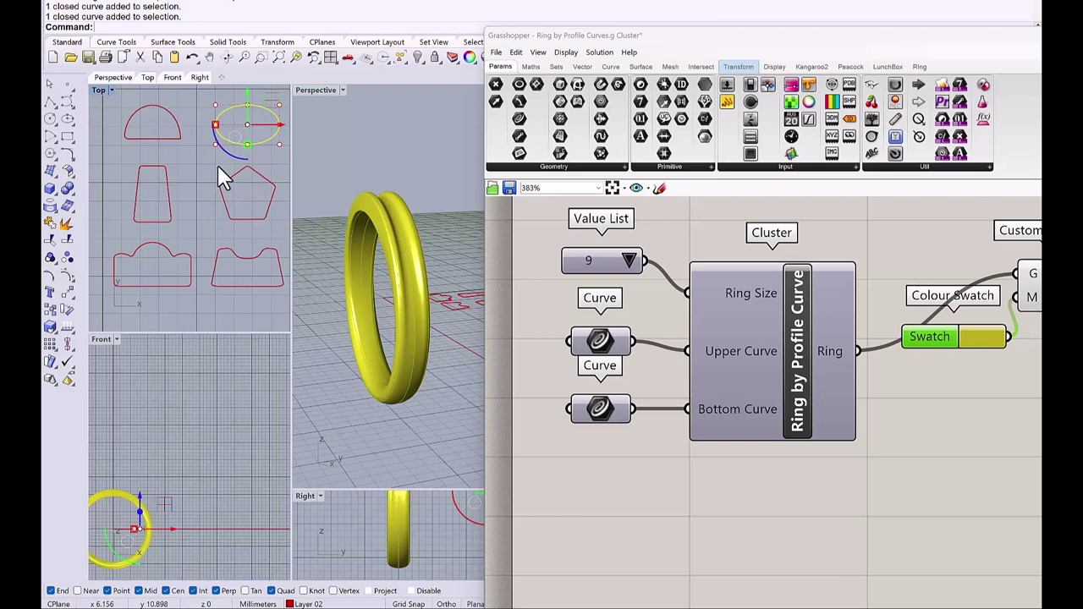
pyautogui.moveTo(222, 170); pyautogui.dragTo(218, 184, button='right')
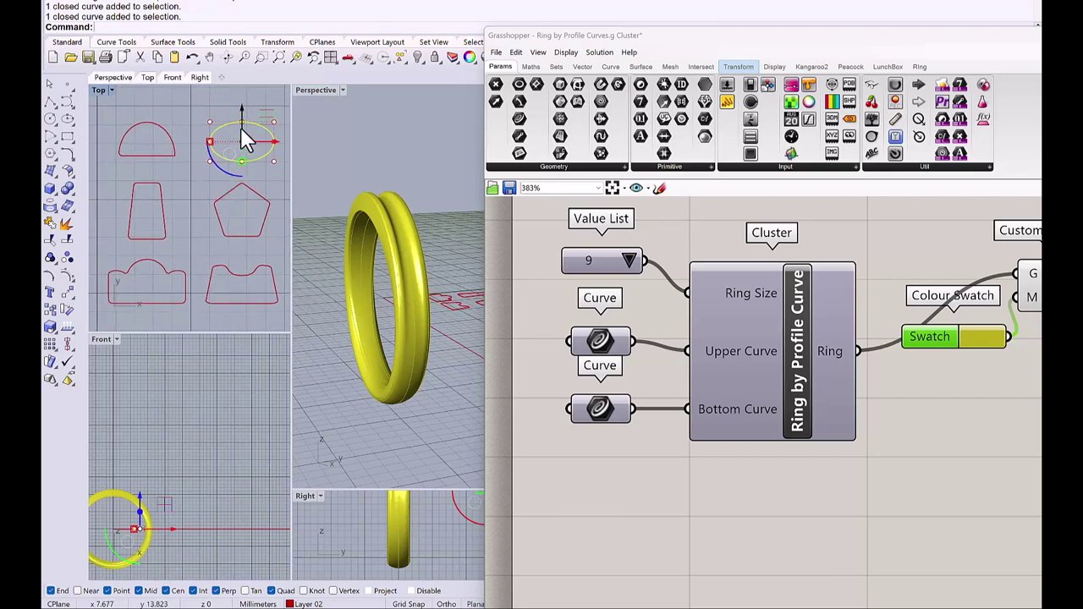
pyautogui.click(53, 332)
pyautogui.click(102, 330)
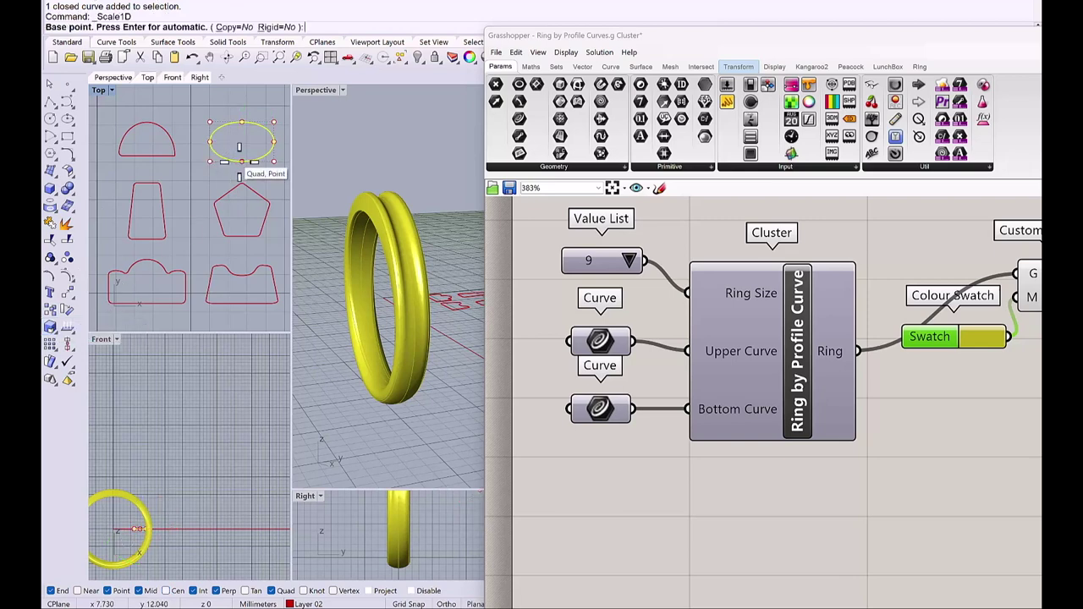
pyautogui.click(239, 161)
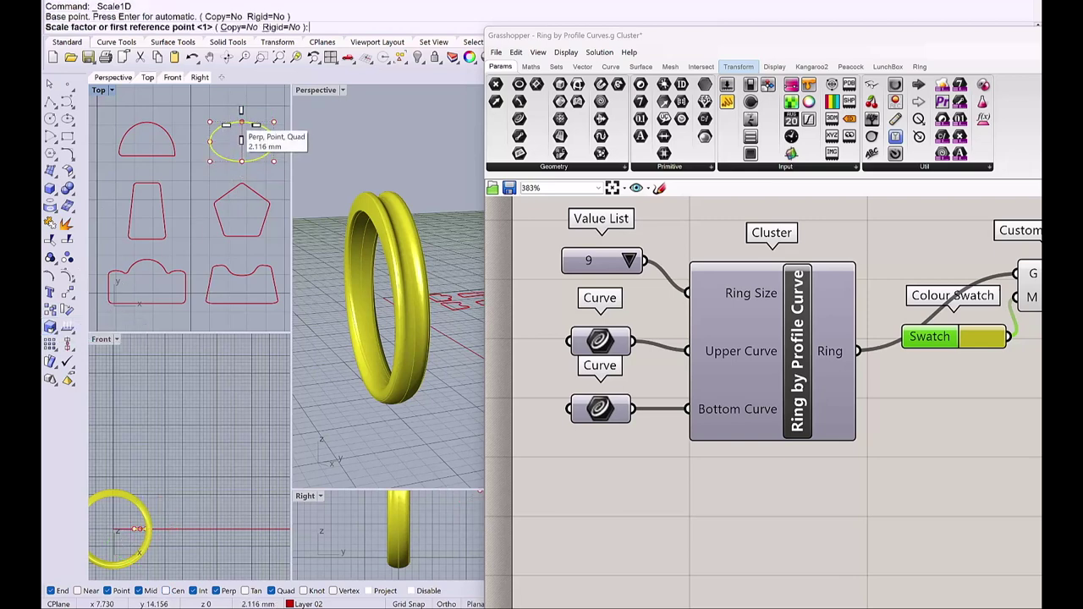
pyautogui.click(242, 123)
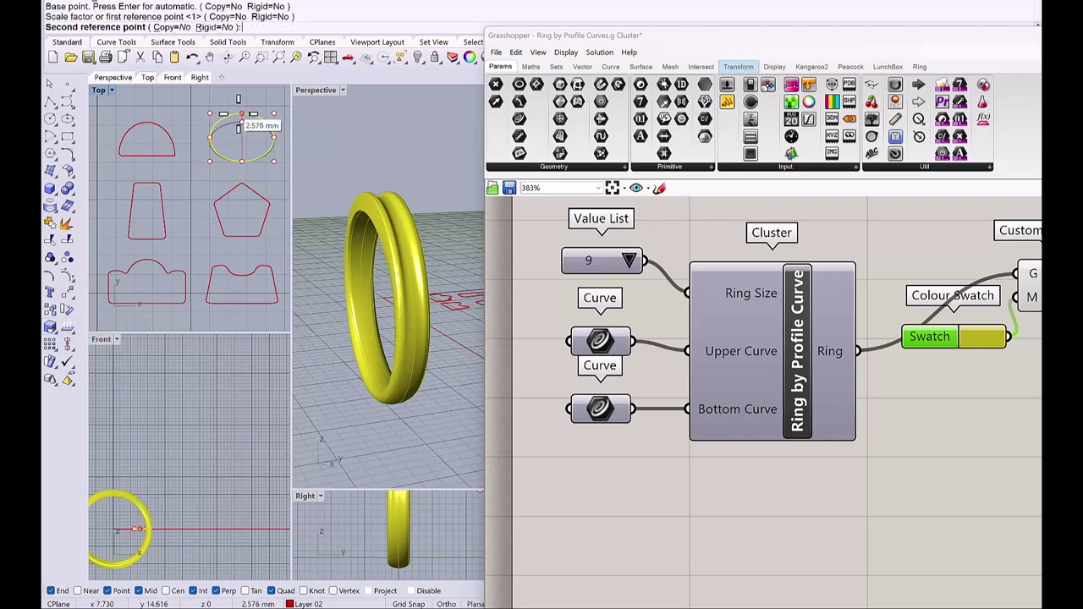
pyautogui.click(239, 125)
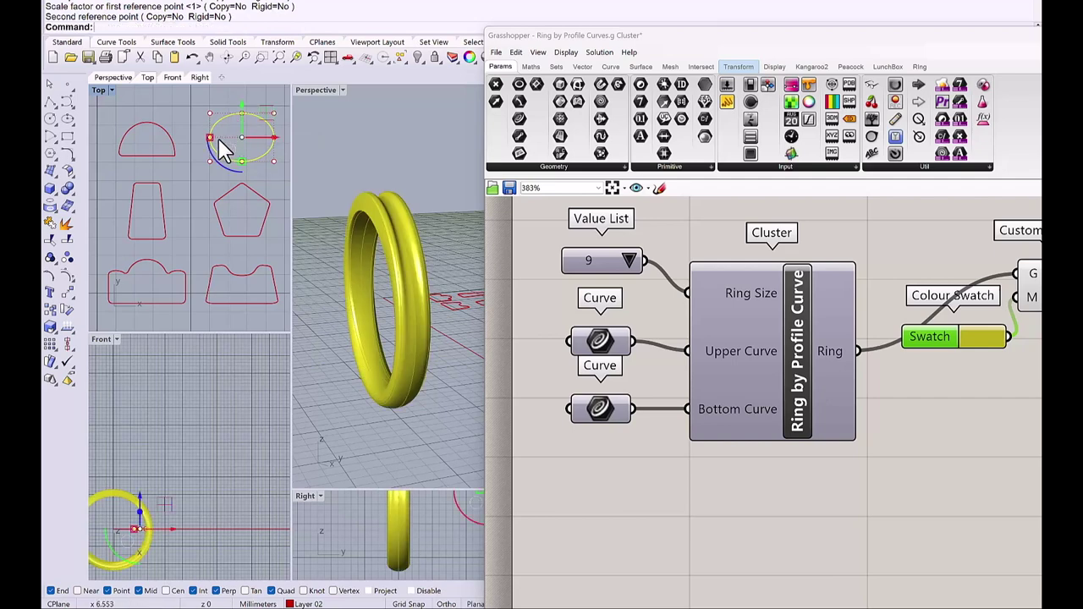
pyautogui.moveTo(213, 148); pyautogui.dragTo(203, 148)
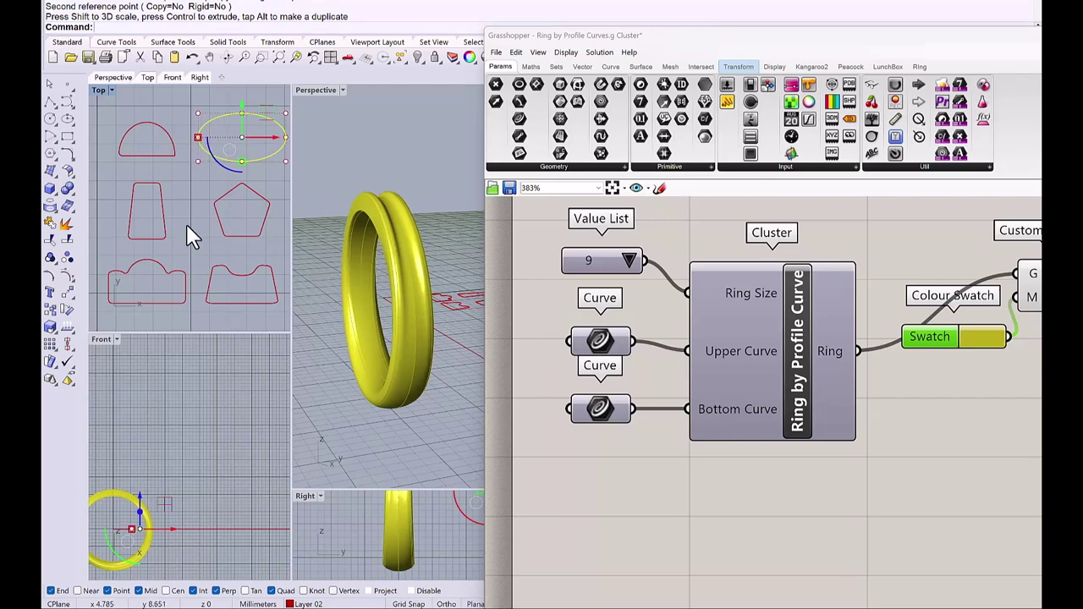
# Select the bottom-right wavy profile's top control points
pyautogui.click(227, 272)
pyautogui.press('F10')
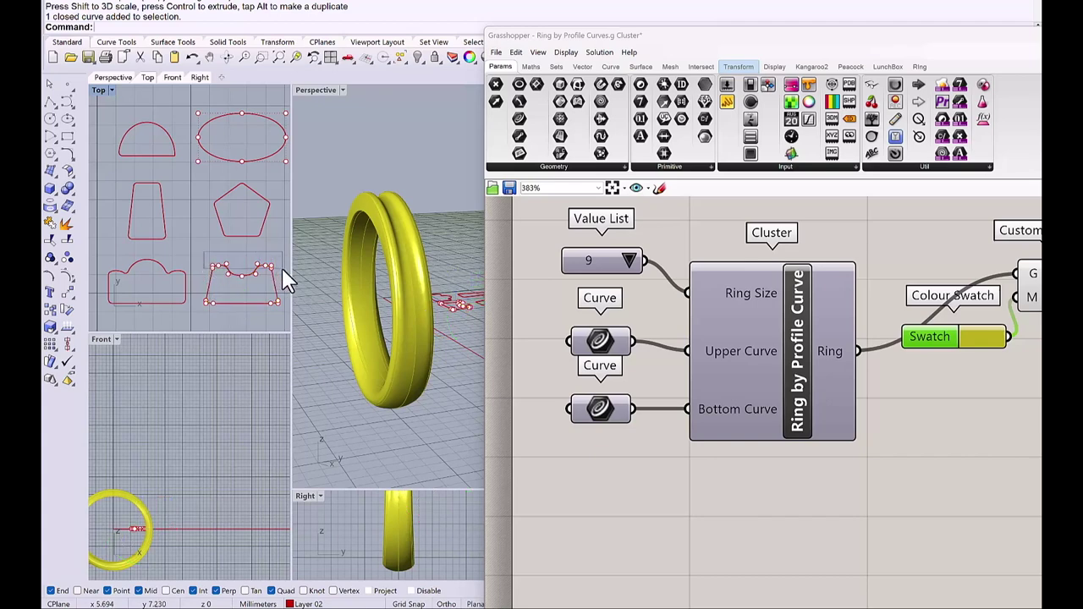
pyautogui.moveTo(286, 281); pyautogui.dragTo(245, 248)
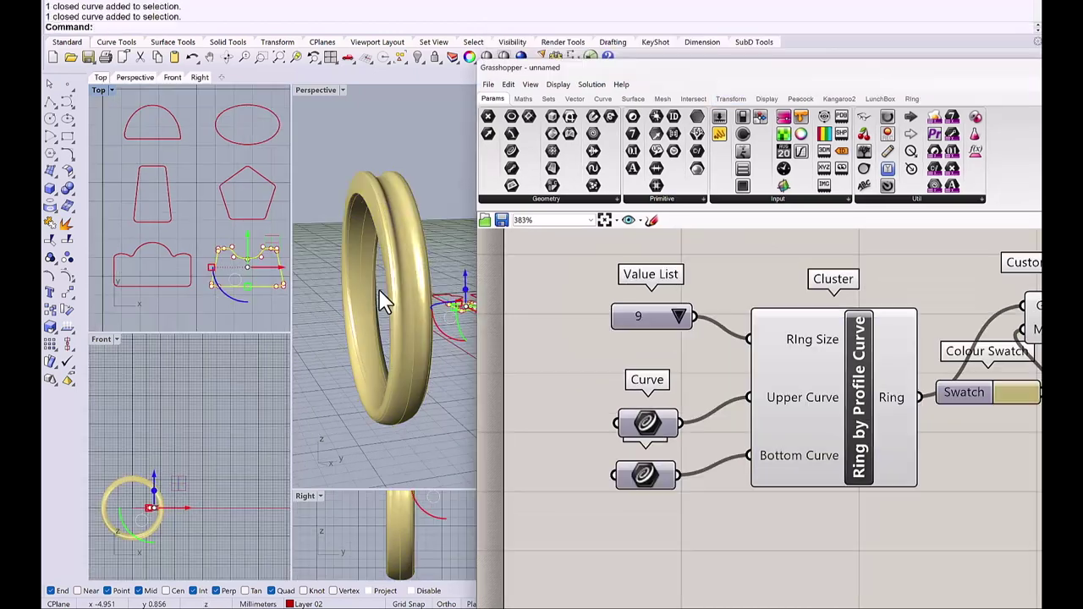
pyautogui.moveTo(380, 302); pyautogui.dragTo(385, 292, button='right')
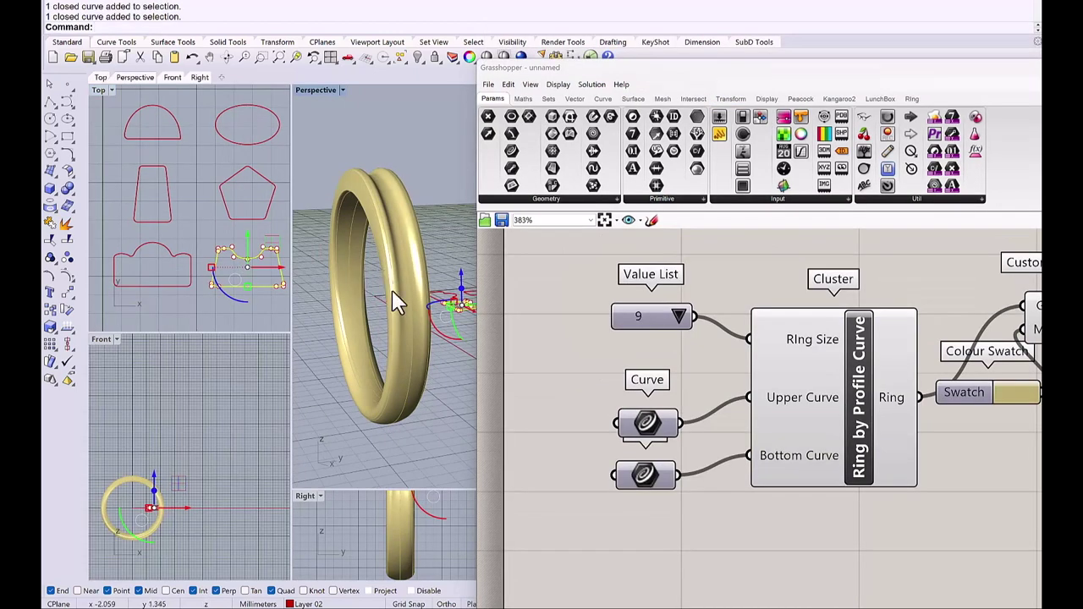